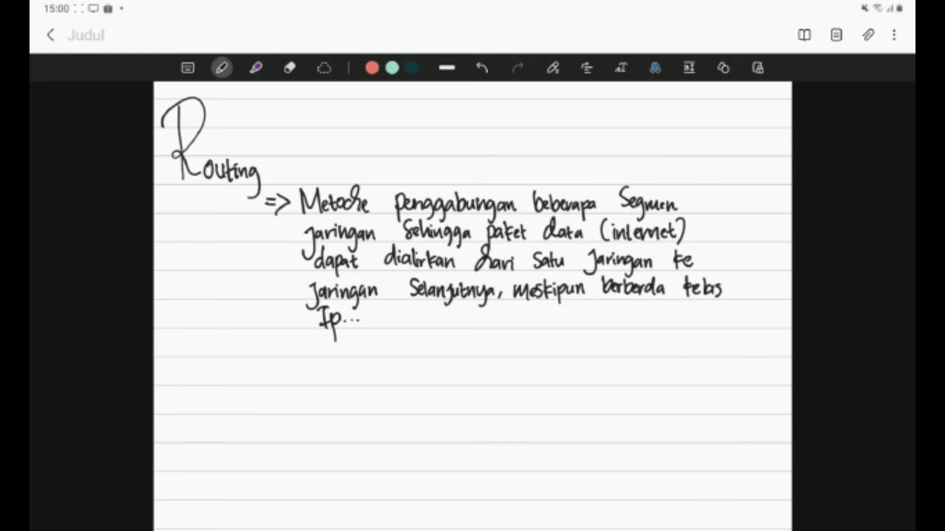
- Handwrite "Routing 2" below the routing definition and draw an upper arrow from it to the handwritten label "Routing Static"
scroll(472, 296, down, 2)
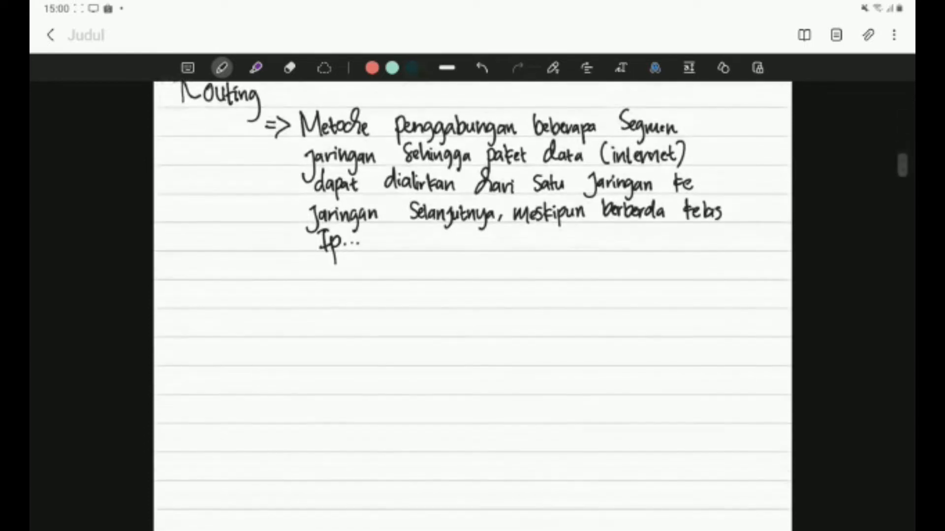
scroll(472, 295, up, 1)
mouse_move(195, 319)
mouse_down()
mouse_move(193, 368)
mouse_move(261, 366)
mouse_move(263, 388)
mouse_up()
mouse_move(302, 355)
mouse_down()
mouse_move(320, 370)
mouse_move(416, 325)
mouse_move(416, 334)
mouse_move(448, 341)
mouse_up()
mouse_move(446, 315)
mouse_down()
mouse_move(460, 338)
mouse_move(481, 340)
mouse_up()
mouse_move(483, 323)
mouse_down()
mouse_move(484, 340)
mouse_move(490, 330)
mouse_up()
drag(492, 333, 504, 341)
drag(511, 332, 505, 351)
drag(556, 318, 543, 340)
mouse_move(559, 325)
mouse_down()
mouse_move(560, 340)
mouse_move(575, 339)
mouse_up()
mouse_move(581, 324)
mouse_down()
mouse_move(581, 339)
mouse_move(590, 338)
mouse_up()
- Draw a lower arrow from "Routing 2" and handwrite "Routing Dinamis" at its end
mouse_move(344, 363)
mouse_down()
mouse_move(441, 392)
mouse_move(438, 400)
mouse_move(466, 399)
mouse_up()
drag(461, 377, 485, 398)
drag(486, 390, 505, 401)
mouse_move(509, 391)
mouse_down()
mouse_move(509, 403)
mouse_move(526, 401)
mouse_move(525, 415)
mouse_up()
drag(550, 376, 552, 400)
mouse_move(548, 379)
mouse_down()
mouse_move(554, 399)
mouse_move(565, 400)
mouse_up()
mouse_move(567, 399)
mouse_down()
mouse_move(578, 389)
mouse_move(609, 395)
mouse_up()
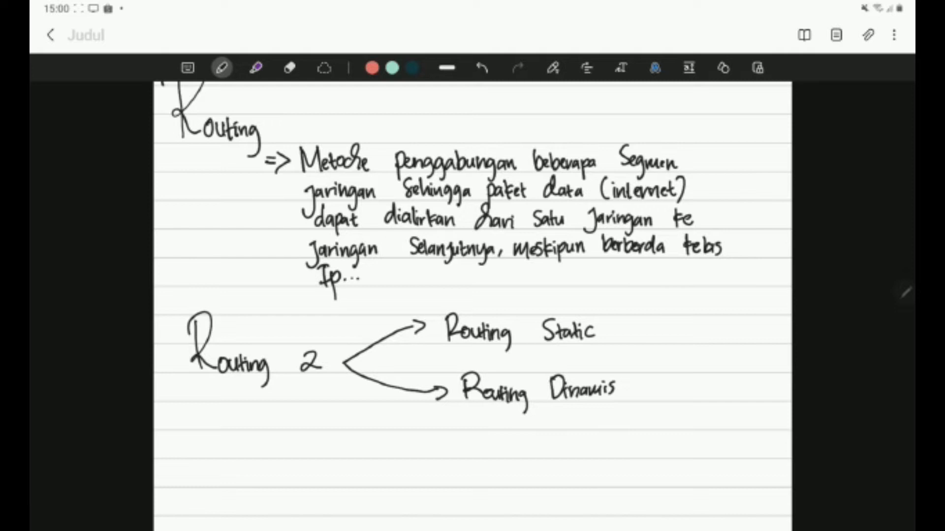
- Draw an arrow after "Routing Static" and handwrite "Konfigurasi secara manual" beside it
mouse_move(603, 328)
mouse_down()
mouse_move(622, 328)
mouse_move(617, 335)
mouse_up()
drag(637, 319, 638, 339)
mouse_move(648, 321)
mouse_down()
mouse_move(640, 331)
mouse_move(670, 345)
mouse_move(666, 335)
mouse_up()
mouse_move(674, 329)
mouse_down()
mouse_move(678, 348)
mouse_move(721, 340)
mouse_up()
mouse_move(643, 344)
mouse_down()
mouse_move(633, 361)
mouse_move(652, 361)
mouse_up()
drag(666, 354, 672, 361)
mouse_move(674, 352)
mouse_down()
mouse_move(679, 361)
mouse_move(731, 363)
mouse_move(746, 352)
mouse_move(753, 362)
mouse_up()
drag(760, 342, 761, 362)
- Draw an arrow after "Routing Dinamis" and handwrite "Konfigurasi secara otomatis" beside it
drag(618, 388, 642, 388)
mouse_move(636, 382)
mouse_down()
mouse_move(639, 393)
mouse_move(664, 395)
mouse_move(663, 387)
mouse_move(712, 397)
mouse_up()
mouse_move(719, 392)
mouse_down()
mouse_move(716, 408)
mouse_move(757, 401)
mouse_up()
drag(667, 407, 656, 424)
drag(668, 419, 681, 424)
drag(690, 417, 709, 424)
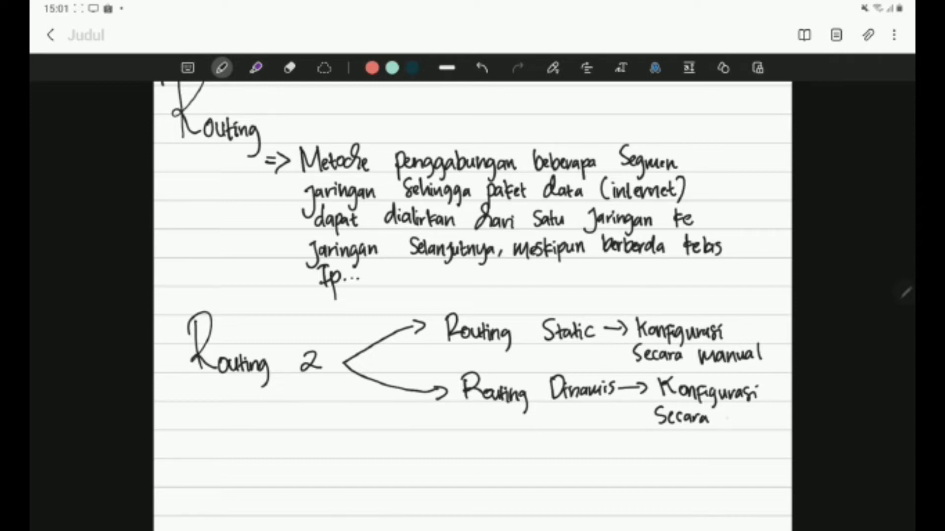
mouse_move(726, 418)
mouse_down()
mouse_move(731, 428)
mouse_move(761, 426)
mouse_move(767, 413)
mouse_move(773, 429)
mouse_up()
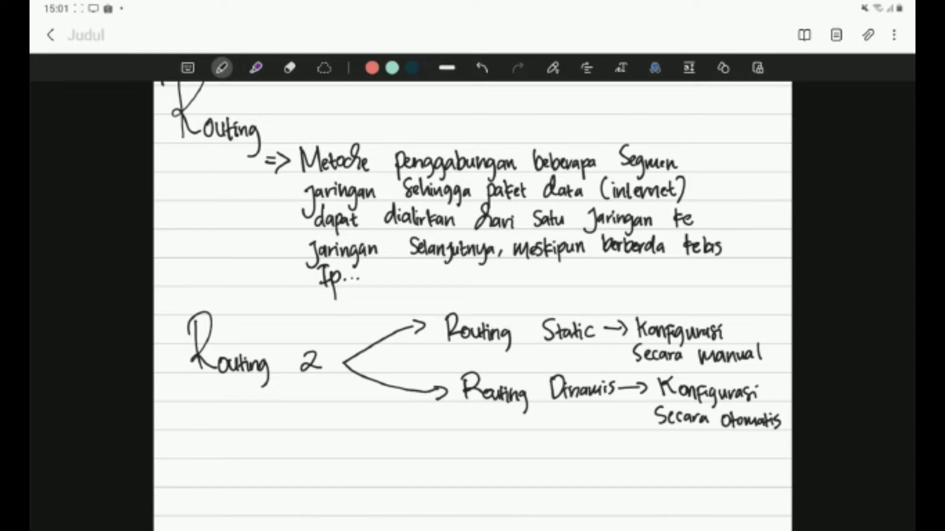
scroll(472, 296, down, 3)
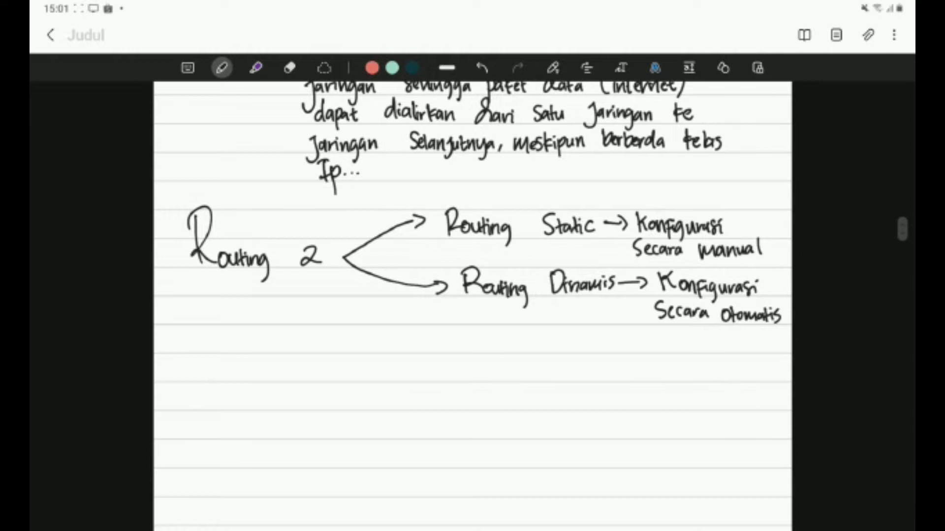
scroll(473, 296, down, 1)
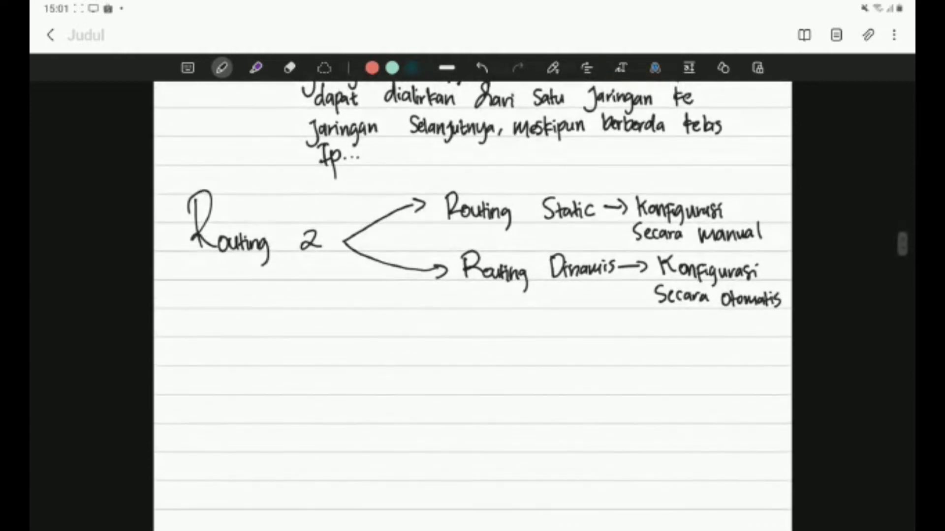
mouse_move(193, 345)
mouse_down()
mouse_move(192, 384)
mouse_move(219, 386)
mouse_up()
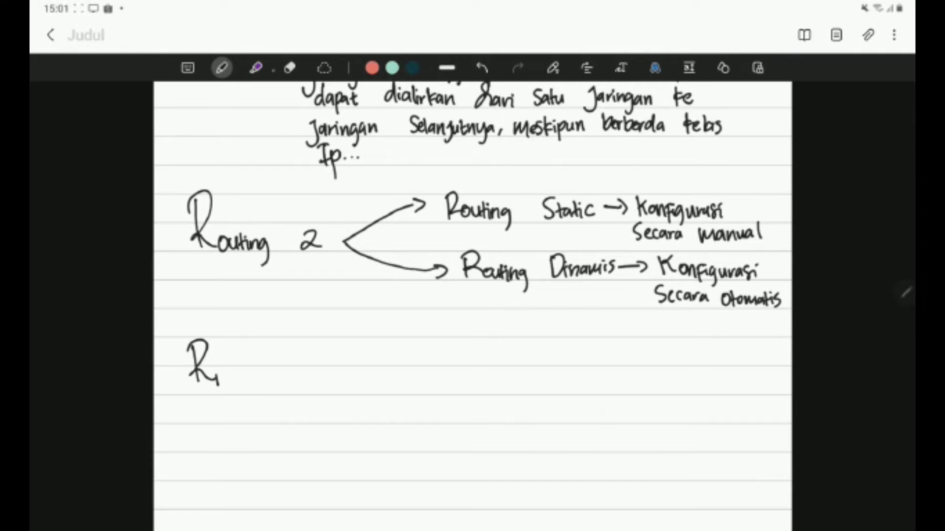
click(289, 68)
mouse_move(200, 345)
mouse_down()
mouse_move(215, 398)
mouse_move(190, 422)
mouse_up()
click(222, 68)
- Handwrite the heading "Protocol Routing" in the empty space below the "Routing 2" diagram
drag(187, 374, 187, 397)
mouse_move(183, 409)
mouse_down()
mouse_move(195, 397)
mouse_move(216, 416)
mouse_up()
click(221, 413)
mouse_move(226, 401)
mouse_down()
mouse_move(227, 421)
mouse_move(232, 412)
mouse_up()
drag(238, 409, 245, 419)
drag(253, 410, 260, 422)
drag(299, 381, 298, 422)
mouse_move(297, 381)
mouse_down()
mouse_move(314, 421)
mouse_move(345, 422)
mouse_up()
mouse_move(334, 406)
mouse_down()
mouse_move(346, 406)
mouse_move(344, 423)
mouse_up()
mouse_move(346, 422)
mouse_down()
mouse_move(353, 413)
mouse_move(360, 423)
mouse_up()
drag(368, 413, 361, 441)
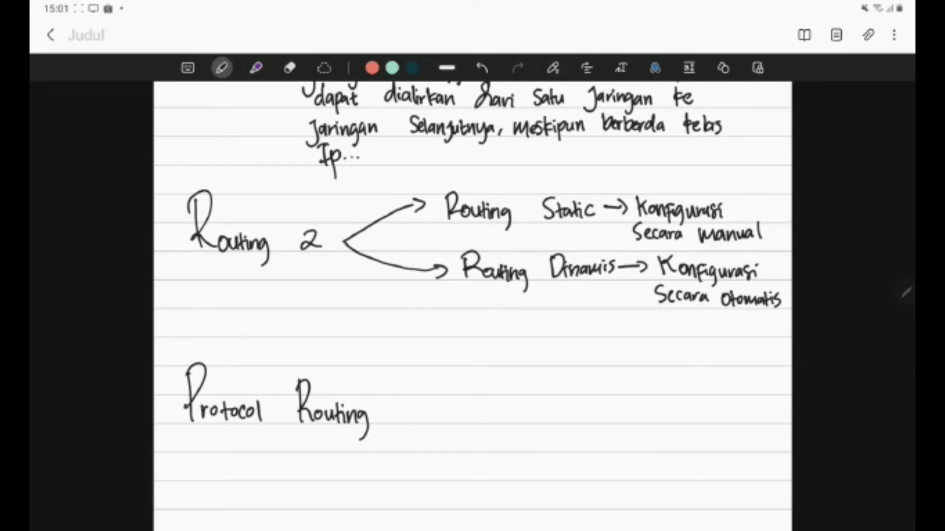
- Draw four branches from "Protocol Routing" and handwrite OSPF, RIP, BGP and IGRP beneath each other at their ends
mouse_move(385, 415)
mouse_down()
mouse_move(455, 350)
mouse_move(417, 405)
mouse_move(452, 376)
mouse_move(457, 421)
mouse_move(417, 442)
mouse_move(452, 443)
mouse_up()
drag(448, 433, 449, 449)
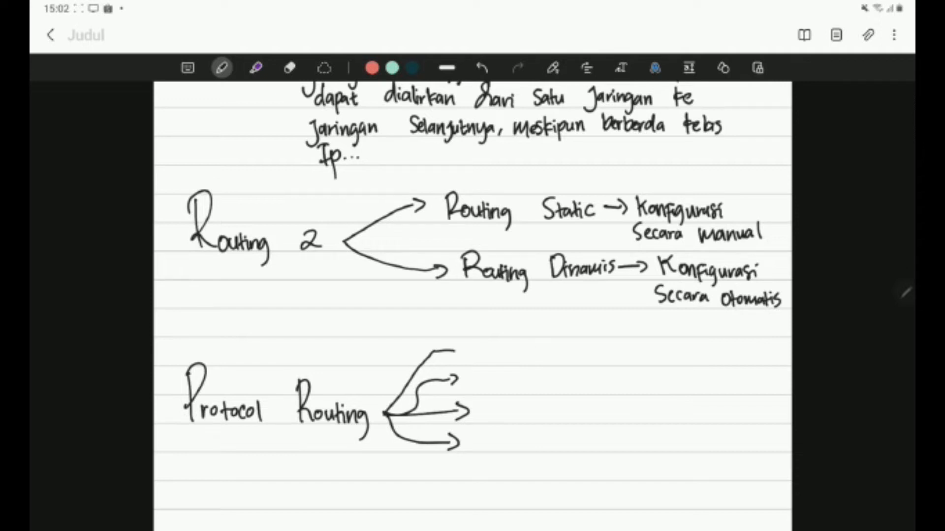
mouse_move(503, 344)
mouse_down()
mouse_move(497, 351)
mouse_move(504, 345)
mouse_up()
mouse_move(521, 351)
mouse_down()
mouse_move(512, 364)
mouse_move(525, 372)
mouse_move(543, 346)
mouse_up()
mouse_move(536, 356)
mouse_down()
mouse_move(499, 397)
mouse_move(516, 393)
mouse_up()
mouse_move(512, 380)
mouse_down()
mouse_move(523, 379)
mouse_move(522, 397)
mouse_up()
mouse_move(524, 376)
mouse_down()
mouse_move(527, 403)
mouse_move(524, 391)
mouse_move(500, 420)
mouse_move(524, 413)
mouse_move(541, 426)
mouse_move(539, 416)
mouse_move(501, 452)
mouse_up()
drag(498, 431, 509, 432)
mouse_move(501, 448)
mouse_down()
mouse_move(527, 440)
mouse_move(534, 448)
mouse_up()
drag(532, 432, 543, 447)
mouse_move(547, 454)
mouse_down()
mouse_move(553, 432)
mouse_move(545, 444)
mouse_up()
- Add a fifth branch labelled EIGRP and close the protocol list with a large curly brace
mouse_move(384, 416)
mouse_down()
mouse_move(391, 455)
mouse_move(449, 474)
mouse_up()
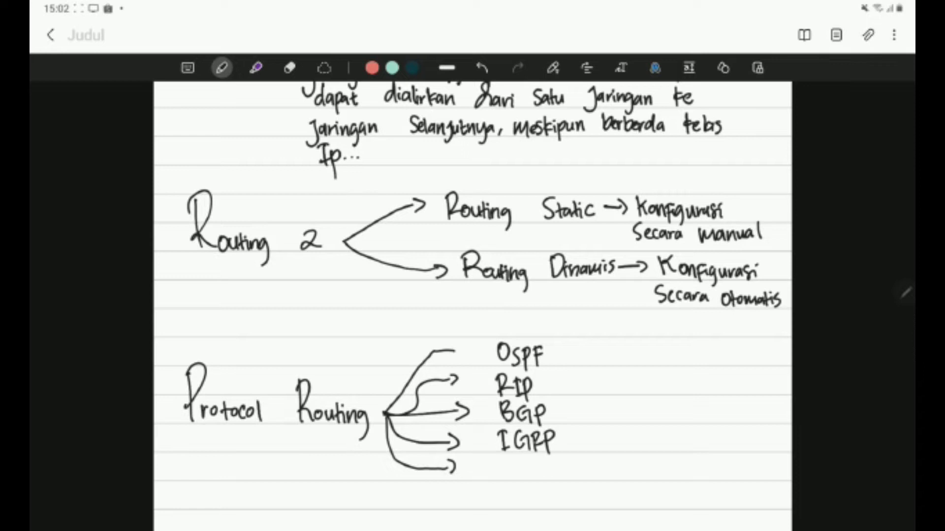
mouse_move(504, 460)
mouse_down()
mouse_move(504, 476)
mouse_move(516, 476)
mouse_up()
drag(502, 460, 511, 459)
drag(509, 467, 525, 477)
mouse_move(519, 460)
mouse_down()
mouse_move(528, 459)
mouse_move(532, 476)
mouse_up()
mouse_move(544, 461)
mouse_down()
mouse_move(542, 477)
mouse_move(553, 480)
mouse_up()
mouse_move(555, 462)
mouse_down()
mouse_move(554, 480)
mouse_move(570, 485)
mouse_up()
drag(568, 459, 571, 472)
mouse_move(581, 347)
mouse_down()
mouse_move(610, 386)
mouse_move(596, 466)
mouse_up()
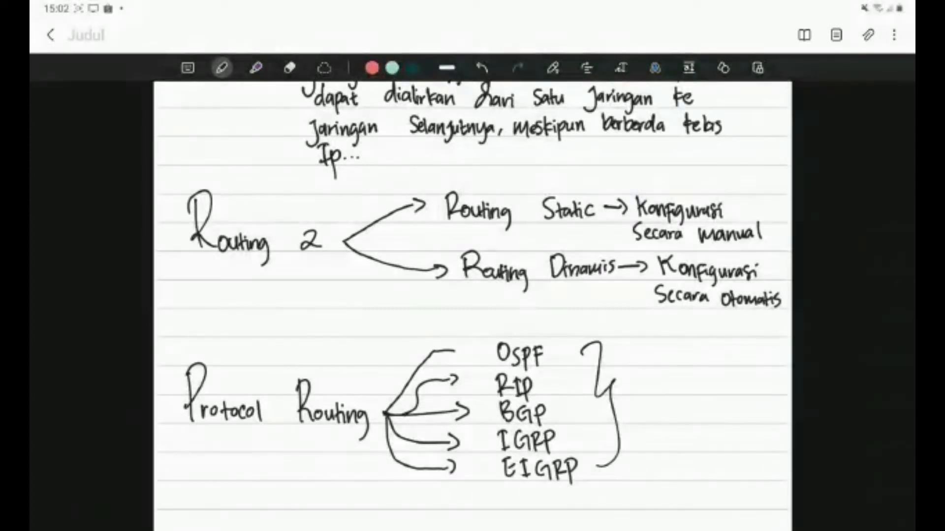
- Handwrite the heading "RIP" below "Protocol Routing" and draw two diverging branches from it
scroll(473, 295, down, 5)
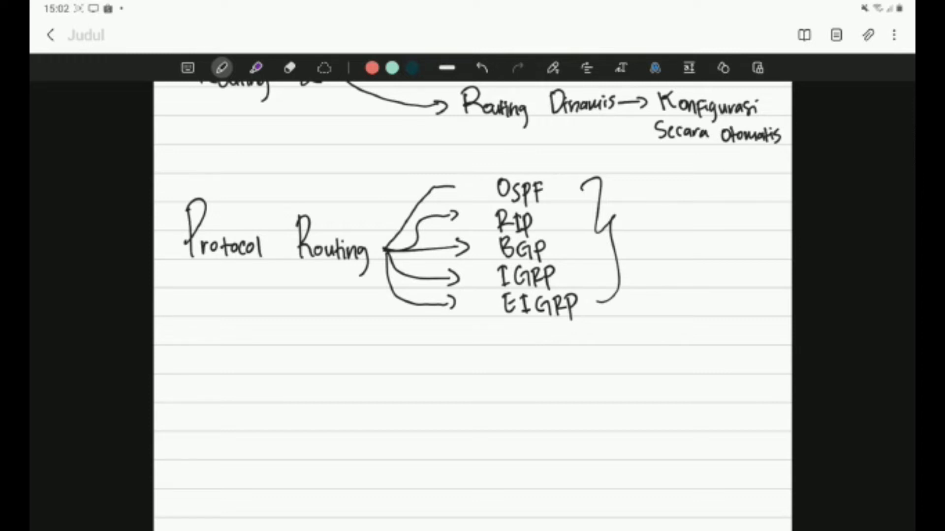
drag(194, 353, 193, 400)
mouse_move(192, 350)
mouse_down()
mouse_move(198, 382)
mouse_move(223, 399)
mouse_move(234, 382)
mouse_up()
mouse_move(230, 382)
mouse_down()
mouse_move(231, 403)
mouse_move(238, 399)
mouse_up()
mouse_move(241, 382)
mouse_down()
mouse_move(242, 423)
mouse_move(241, 401)
mouse_up()
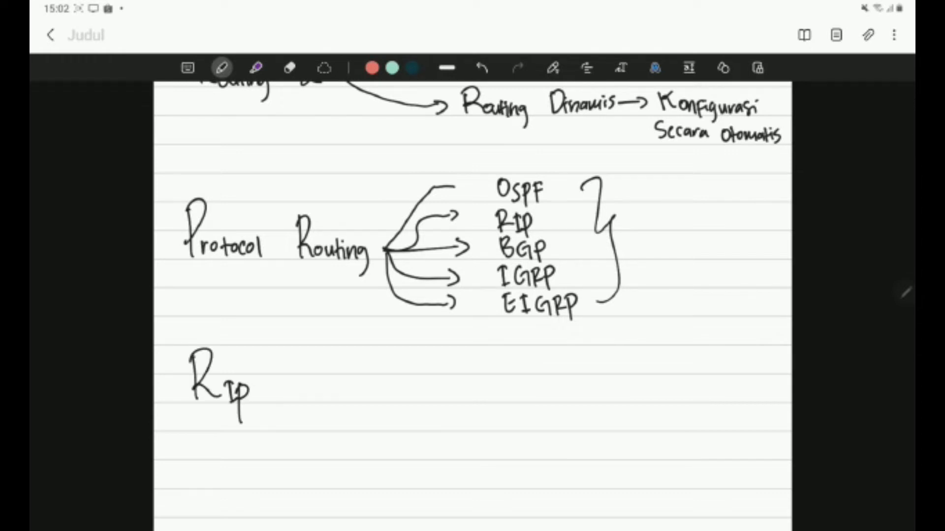
mouse_move(280, 393)
mouse_down()
mouse_move(373, 351)
mouse_move(371, 434)
mouse_move(385, 443)
mouse_up()
mouse_move(372, 345)
mouse_down()
mouse_move(385, 353)
mouse_move(375, 360)
mouse_up()
- Label the upper RIP branch "Rip V1" and the lower branch "Rip V2"
drag(411, 343, 413, 370)
drag(409, 344, 440, 368)
mouse_move(443, 358)
mouse_down()
mouse_move(445, 383)
mouse_move(443, 373)
mouse_up()
mouse_move(475, 344)
mouse_down()
mouse_move(492, 345)
mouse_move(499, 374)
mouse_up()
drag(493, 374, 503, 372)
mouse_move(407, 419)
mouse_down()
mouse_move(409, 456)
mouse_move(429, 455)
mouse_up()
mouse_move(434, 439)
mouse_down()
mouse_move(436, 460)
mouse_move(445, 449)
mouse_up()
mouse_move(475, 424)
mouse_down()
mouse_move(487, 450)
mouse_move(493, 421)
mouse_up()
mouse_move(490, 440)
mouse_down()
mouse_move(495, 456)
mouse_move(503, 452)
mouse_up()
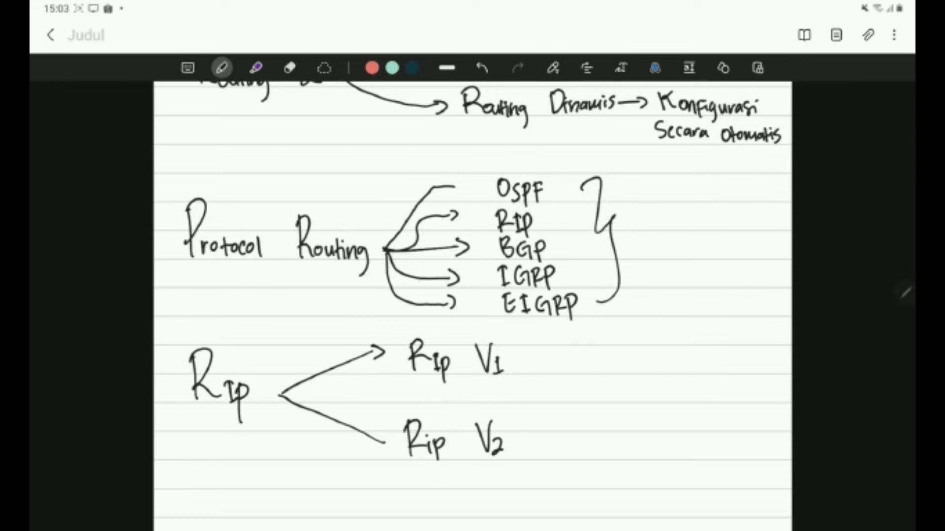
- Handwrite "= Classfull" beside the "Rip V1" label
drag(524, 360, 536, 367)
drag(562, 354, 569, 372)
drag(577, 363, 590, 374)
mouse_move(603, 358)
mouse_down()
mouse_move(601, 379)
mouse_move(610, 358)
mouse_up()
drag(612, 363, 619, 372)
drag(623, 352, 630, 372)
- Handwrite the note "Ip harus berdasarkan kelas IP" below "Classfull"
drag(540, 385, 540, 402)
drag(538, 402, 548, 399)
mouse_move(539, 386)
mouse_down()
mouse_move(547, 383)
mouse_move(552, 409)
mouse_up()
drag(550, 389, 551, 398)
drag(582, 391, 730, 396)
drag(540, 404, 551, 423)
drag(556, 412, 565, 418)
drag(567, 407, 577, 418)
mouse_move(583, 408)
mouse_down()
mouse_move(578, 419)
mouse_move(615, 395)
mouse_up()
drag(610, 398, 616, 414)
drag(619, 393, 622, 419)
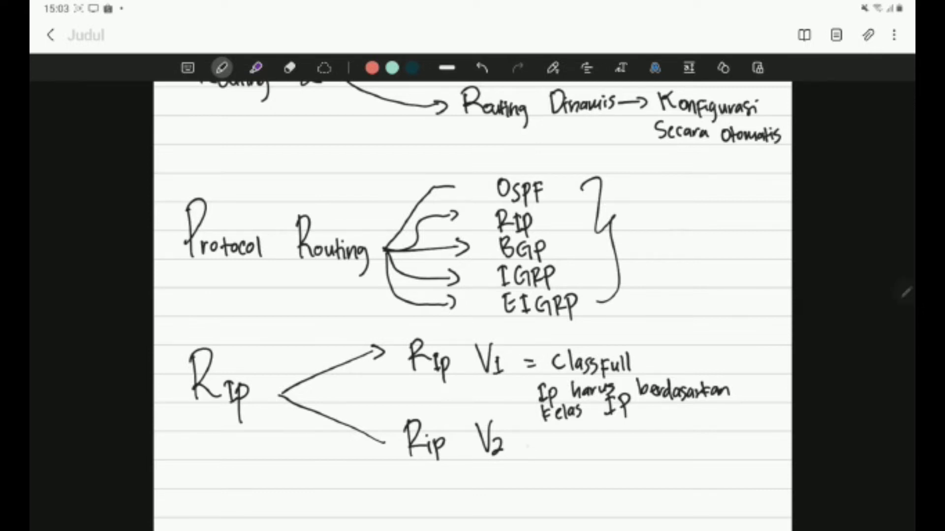
- Handwrite "= Clasless" beside "Rip V2" and begin the note below it with "Ipnya"
drag(524, 446, 535, 446)
drag(526, 450, 564, 456)
mouse_move(576, 445)
mouse_down()
mouse_move(577, 457)
mouse_move(589, 438)
mouse_move(604, 463)
mouse_up()
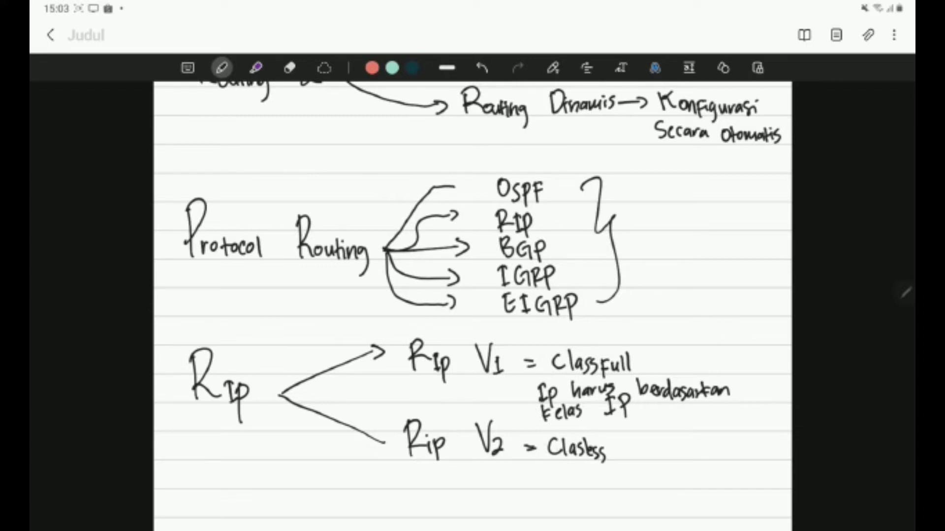
mouse_move(550, 465)
mouse_down()
mouse_move(548, 484)
mouse_move(555, 465)
mouse_up()
drag(548, 484, 562, 486)
drag(561, 471, 577, 482)
mouse_move(576, 473)
mouse_down()
mouse_move(585, 475)
mouse_move(583, 491)
mouse_up()
drag(591, 475, 596, 483)
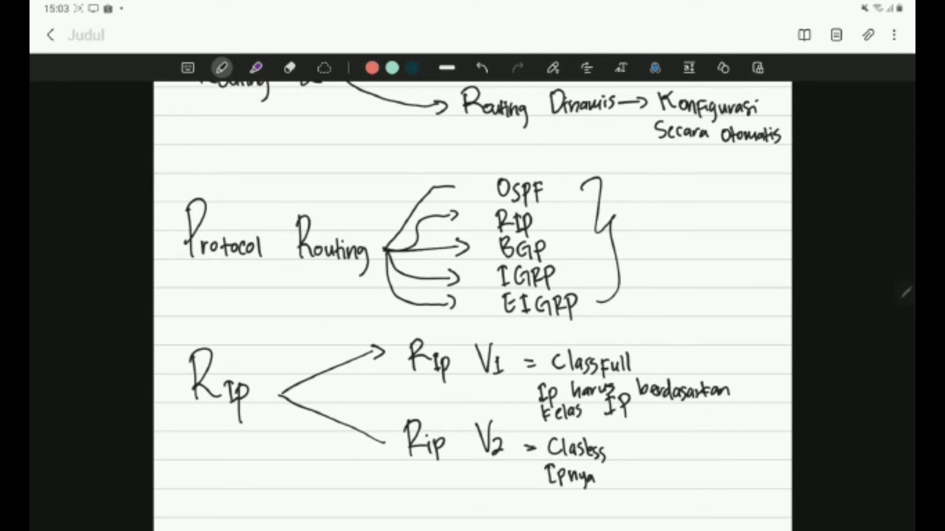
- Continue the line after "Ipnya" with the handwritten words "bisa berdasarkan"
scroll(472, 295, down, 3)
mouse_move(621, 346)
mouse_down()
mouse_move(624, 368)
mouse_move(637, 371)
mouse_up()
drag(650, 361, 654, 370)
mouse_move(685, 347)
mouse_down()
mouse_move(686, 368)
mouse_move(695, 368)
mouse_up()
drag(694, 365, 708, 368)
mouse_move(715, 352)
mouse_down()
mouse_move(712, 368)
mouse_move(730, 368)
mouse_up()
drag(738, 360, 741, 370)
drag(747, 351, 750, 370)
drag(748, 360, 764, 367)
drag(765, 362, 772, 366)
- Handwrite "tidak sama kelas" as the second line of the Rip V2 note
mouse_move(551, 383)
mouse_down()
mouse_move(550, 403)
mouse_move(560, 390)
mouse_up()
drag(564, 388, 561, 400)
mouse_move(571, 380)
mouse_down()
mouse_move(572, 402)
mouse_move(582, 399)
mouse_up()
drag(584, 389, 632, 391)
drag(640, 384, 667, 394)
mouse_move(693, 382)
mouse_down()
mouse_move(696, 400)
mouse_move(704, 397)
mouse_up()
drag(707, 395, 719, 400)
drag(729, 392, 733, 402)
- Finish the Rip V2 note with the handwritten lines "atau bisa" and "beda prefix..."
mouse_move(552, 416)
mouse_down()
mouse_move(545, 424)
mouse_move(580, 423)
mouse_up()
drag(615, 399, 632, 422)
mouse_move(636, 410)
mouse_down()
mouse_move(637, 424)
mouse_move(649, 407)
mouse_up()
mouse_move(653, 409)
mouse_down()
mouse_move(645, 424)
mouse_move(668, 423)
mouse_up()
mouse_move(548, 441)
mouse_down()
mouse_move(570, 455)
mouse_move(574, 435)
mouse_move(588, 457)
mouse_move(627, 471)
mouse_move(632, 457)
mouse_up()
mouse_move(639, 460)
mouse_down()
mouse_move(649, 448)
mouse_move(657, 461)
mouse_up()
mouse_move(667, 441)
mouse_down()
mouse_move(661, 463)
mouse_move(670, 449)
mouse_up()
mouse_move(672, 449)
mouse_down()
mouse_move(674, 458)
mouse_move(691, 456)
mouse_up()
click(699, 454)
click(706, 454)
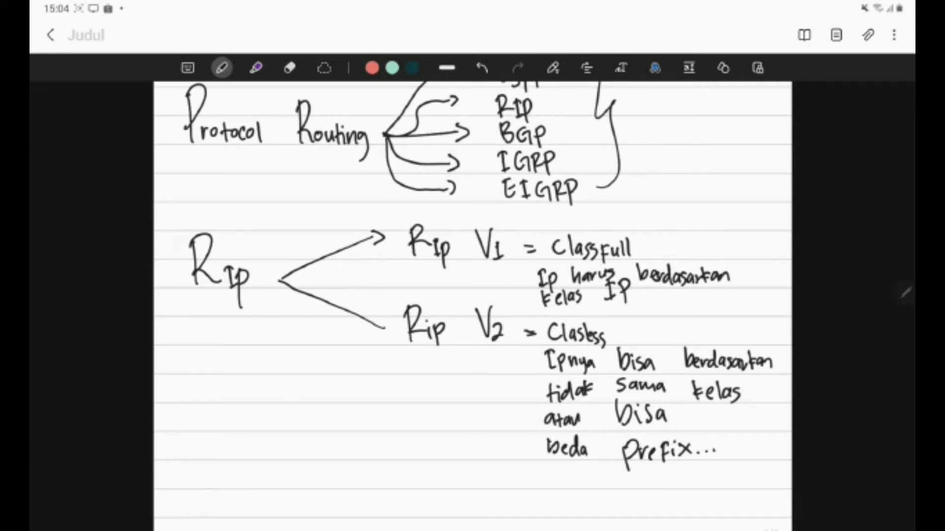
- Draw a left-pointing arrow from "beda prefix..." and handwrite "no auto-summary" at its tip
scroll(473, 305, down, 2)
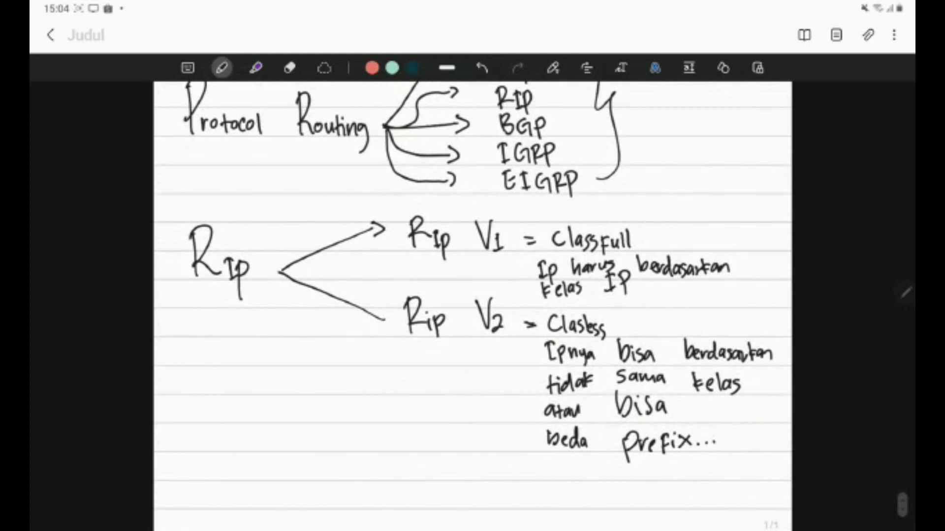
scroll(472, 305, down, 3)
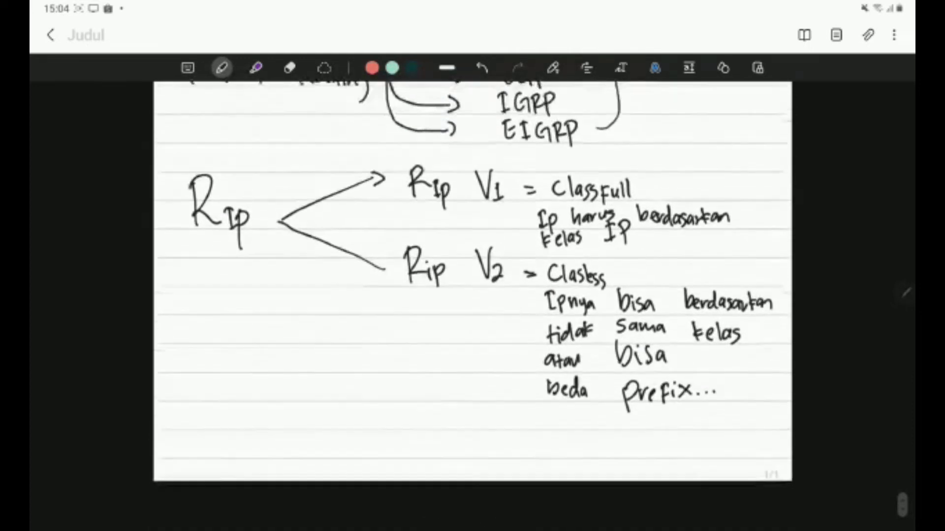
mouse_move(523, 434)
mouse_down()
mouse_move(468, 437)
mouse_move(471, 445)
mouse_up()
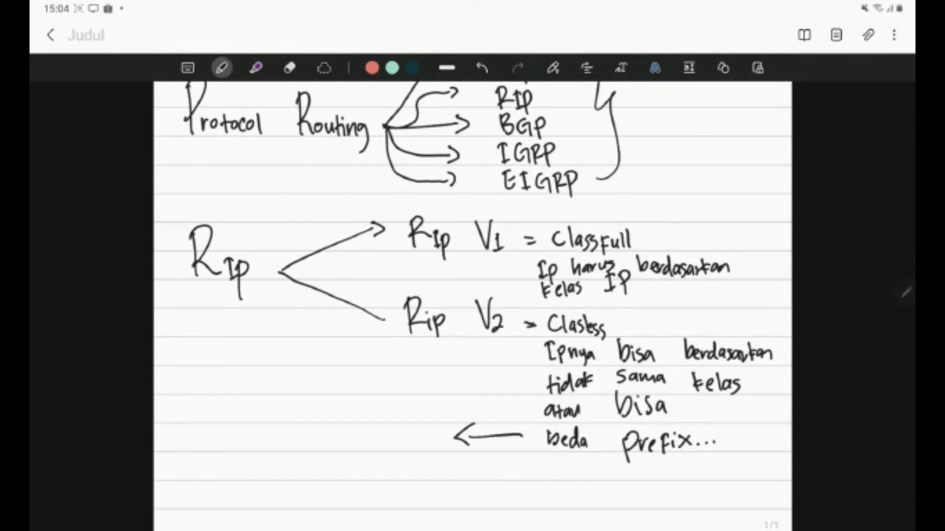
mouse_move(231, 429)
mouse_down()
mouse_move(232, 445)
mouse_move(241, 444)
mouse_up()
drag(250, 429, 316, 445)
drag(309, 435, 347, 439)
drag(360, 431, 351, 446)
drag(362, 436, 417, 449)
drag(418, 439, 421, 465)
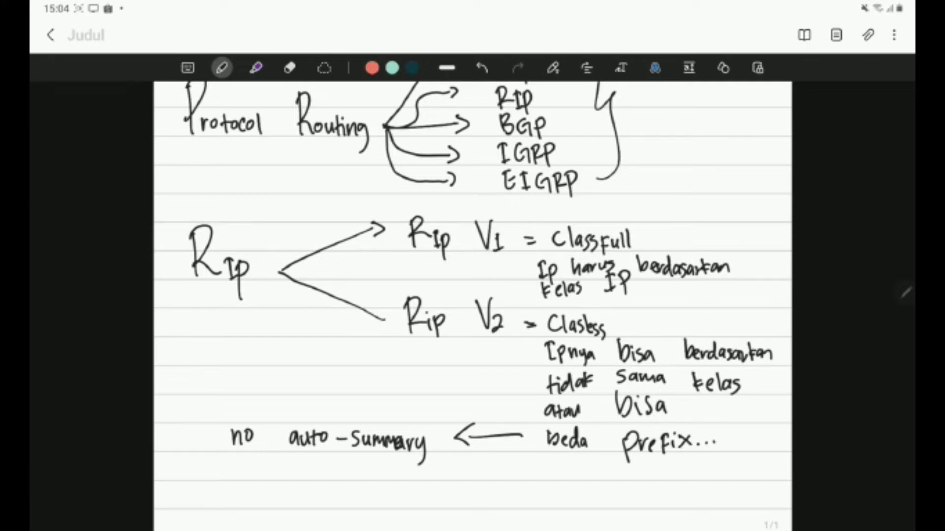
- Circle the "no auto-summary" text and the "V2" label in the notes
mouse_move(226, 465)
mouse_down()
mouse_move(424, 476)
mouse_move(383, 403)
mouse_move(200, 464)
mouse_move(248, 471)
mouse_up()
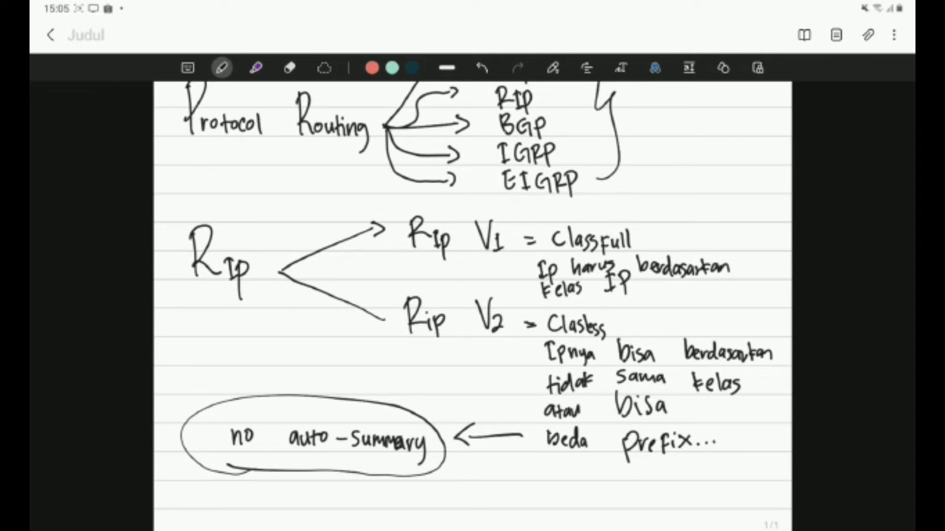
mouse_move(492, 287)
mouse_down()
mouse_move(472, 330)
mouse_move(512, 294)
mouse_up()
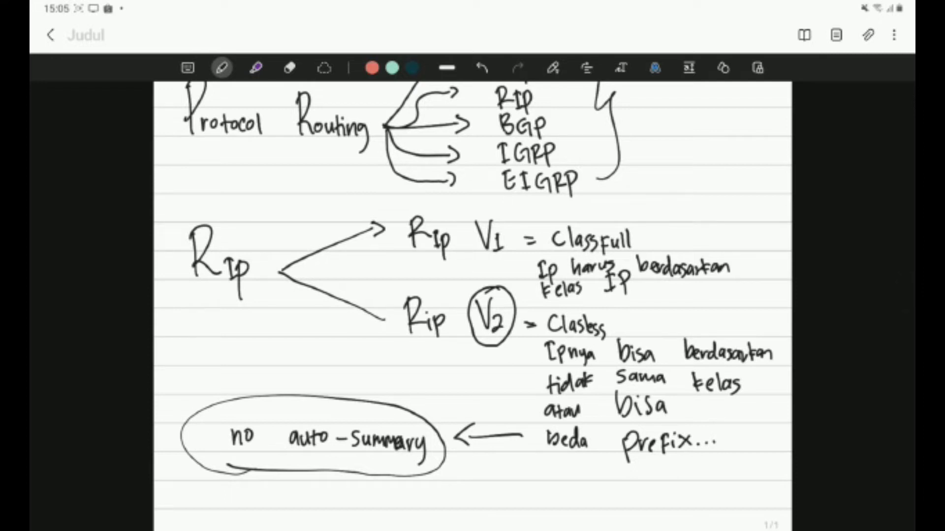
scroll(472, 295, down, 2)
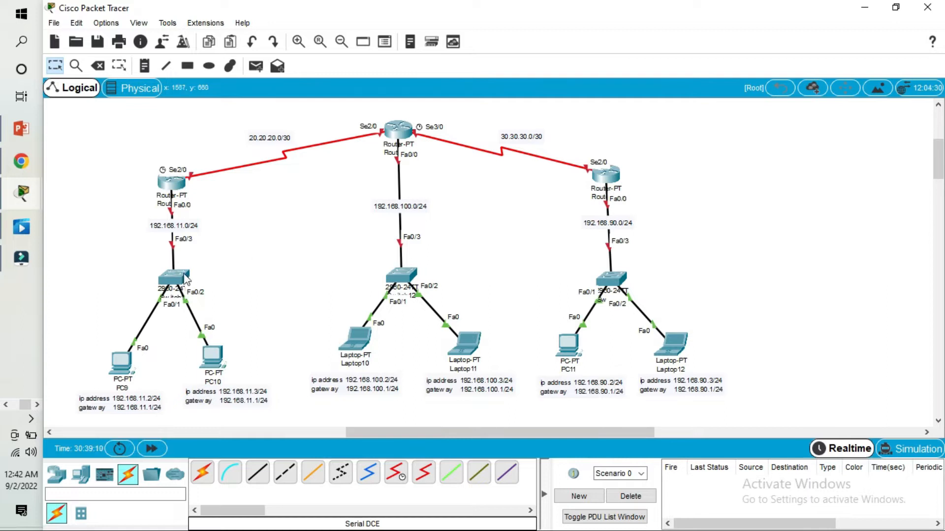
click(271, 246)
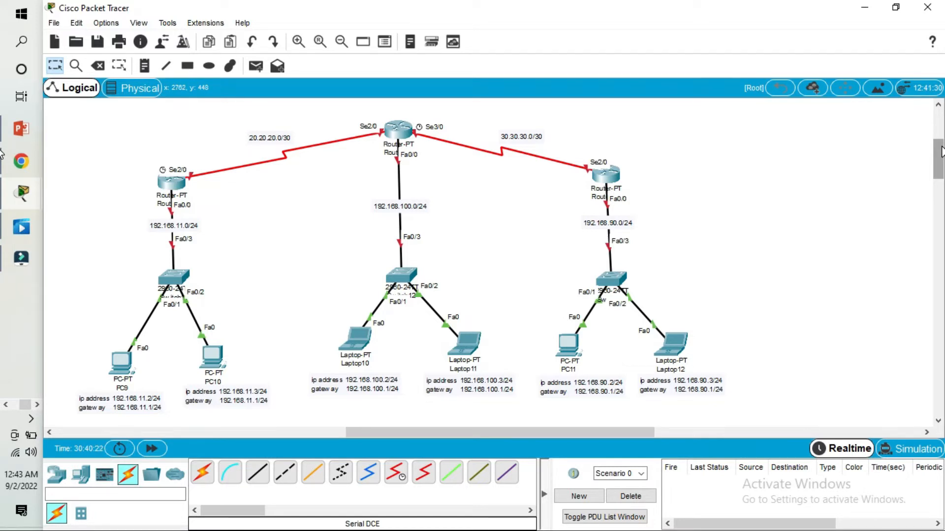
drag(940, 152, 941, 152)
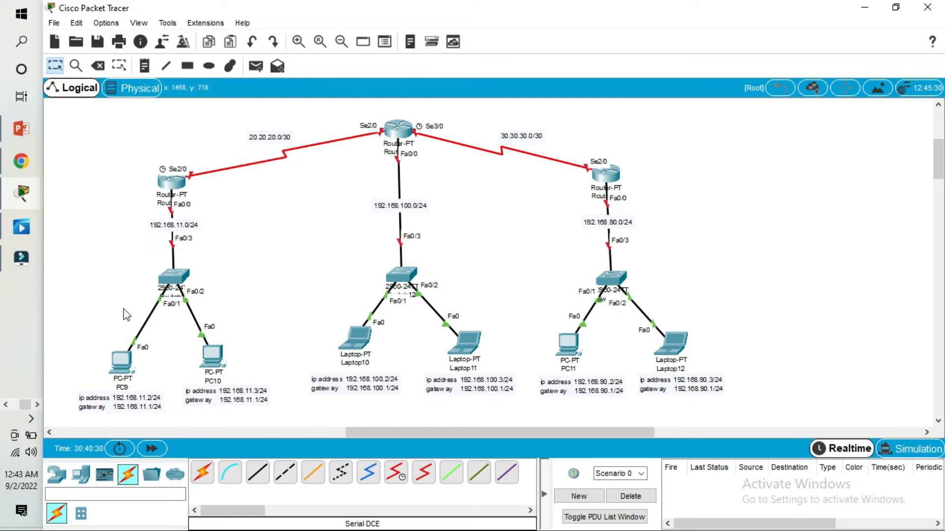
- Give PC9 the static IPv4 address 192.168.11.2 with subnet mask 255.255.255.0
click(122, 363)
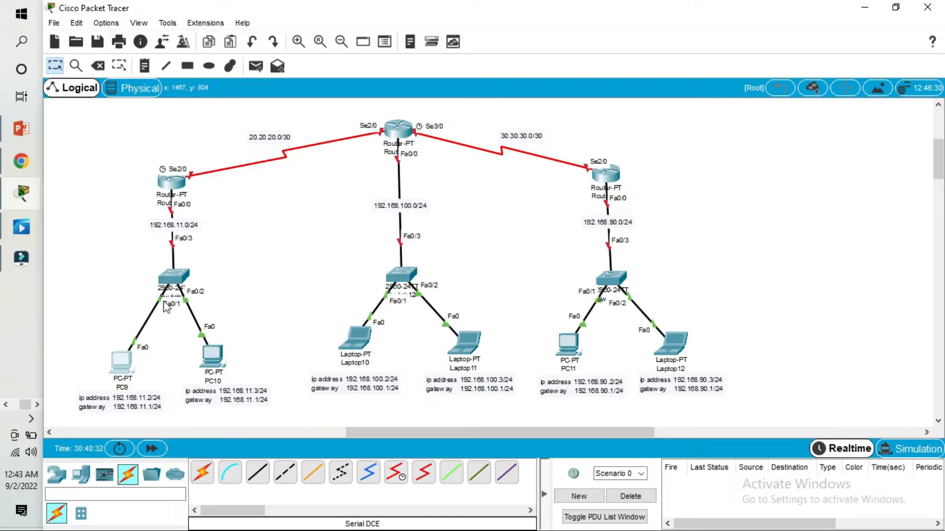
click(132, 375)
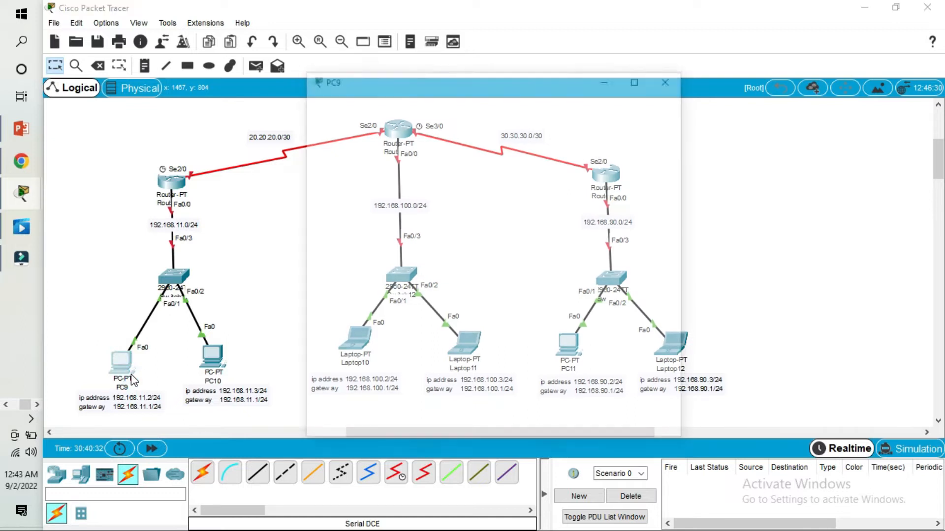
drag(422, 79, 634, 67)
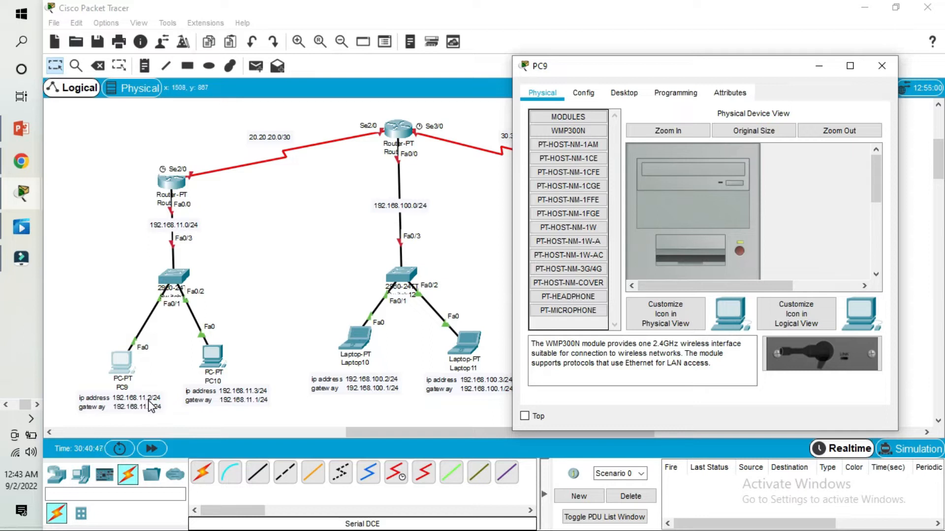
click(622, 95)
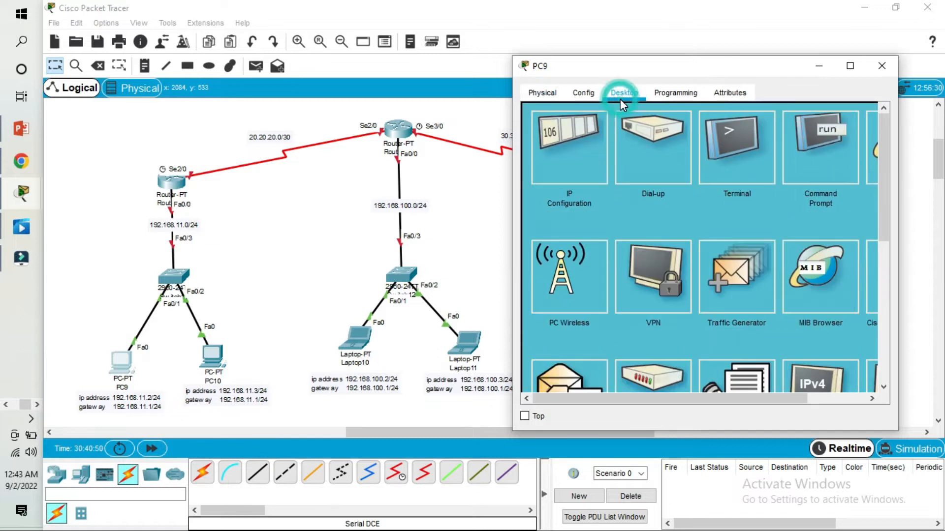
click(568, 146)
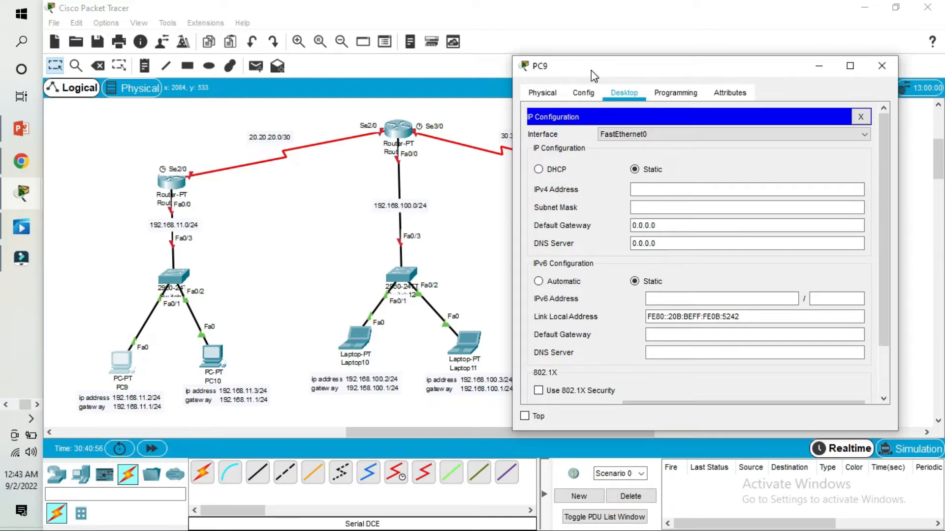
click(652, 190)
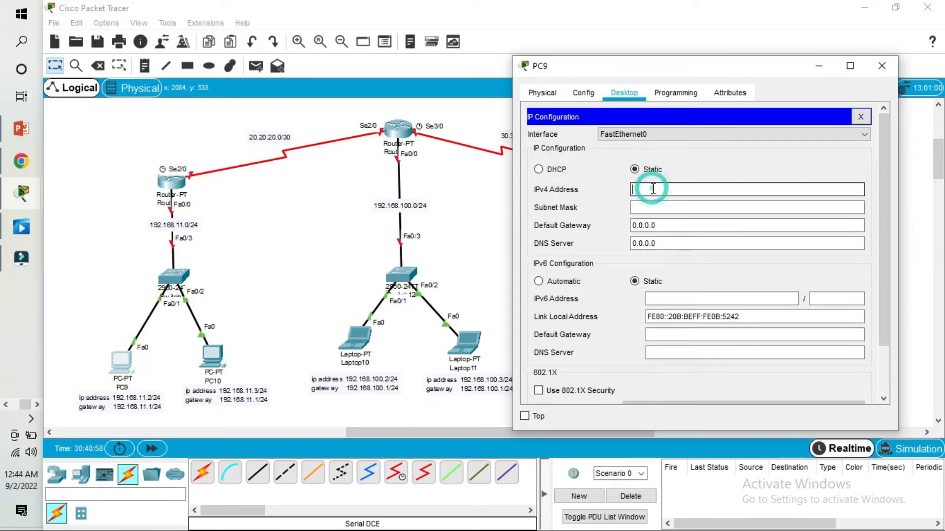
text(192.168.11.2)
click(669, 208)
- Set PC9's default gateway to 192.168.11.1 and close its settings window
drag(691, 226, 629, 223)
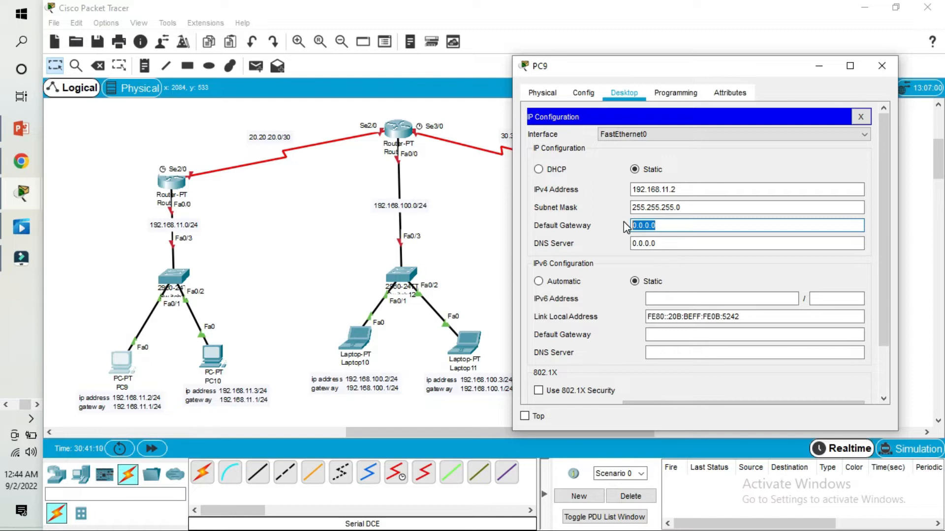
text(192.168.11.1)
click(880, 66)
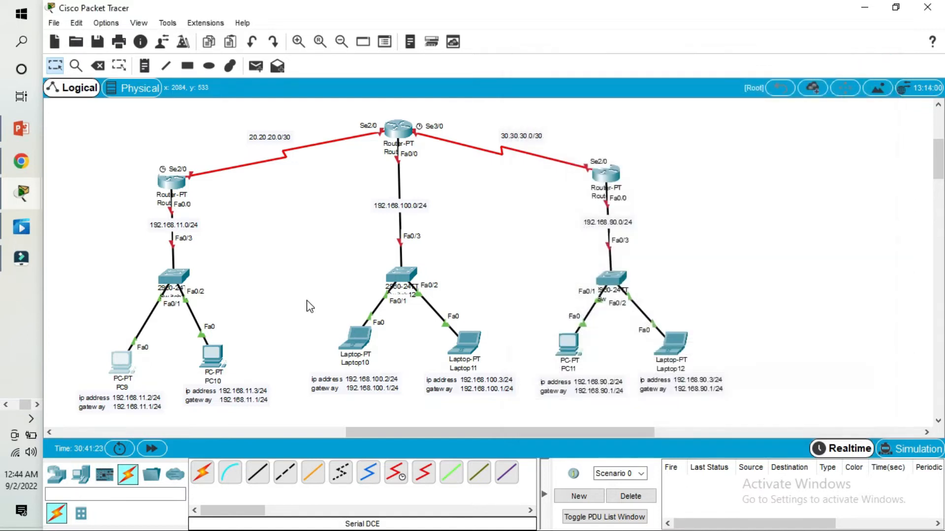
- Give PC10 the static IPv4 address 192.168.11.3 with subnet mask 255.255.255.0
click(215, 355)
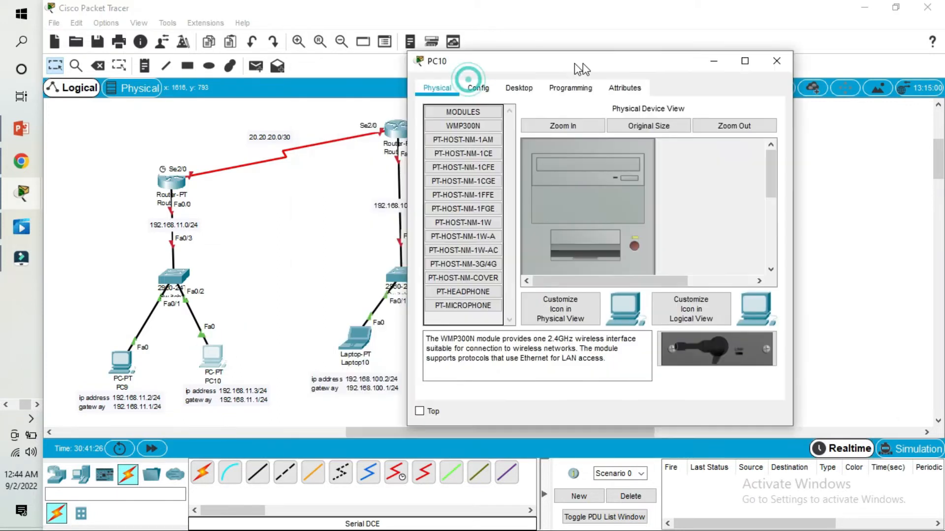
drag(574, 63, 638, 62)
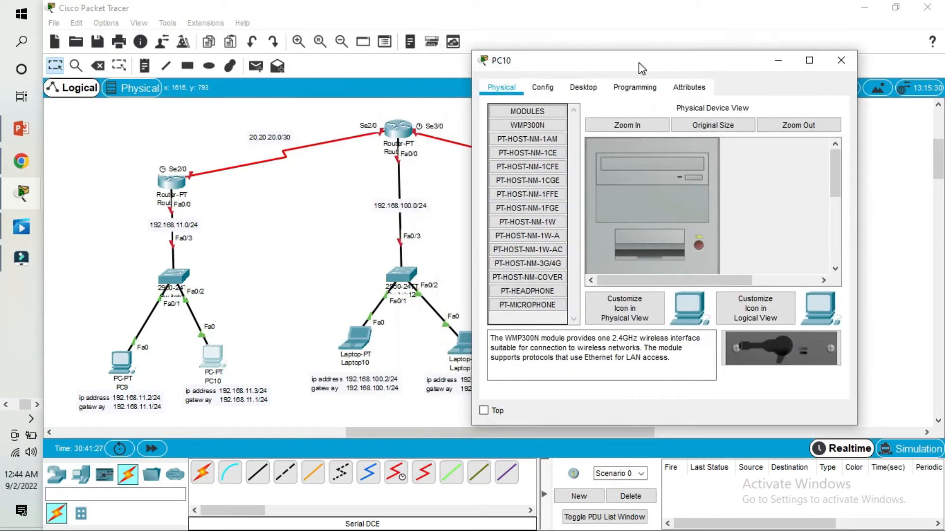
click(580, 89)
click(531, 156)
click(628, 181)
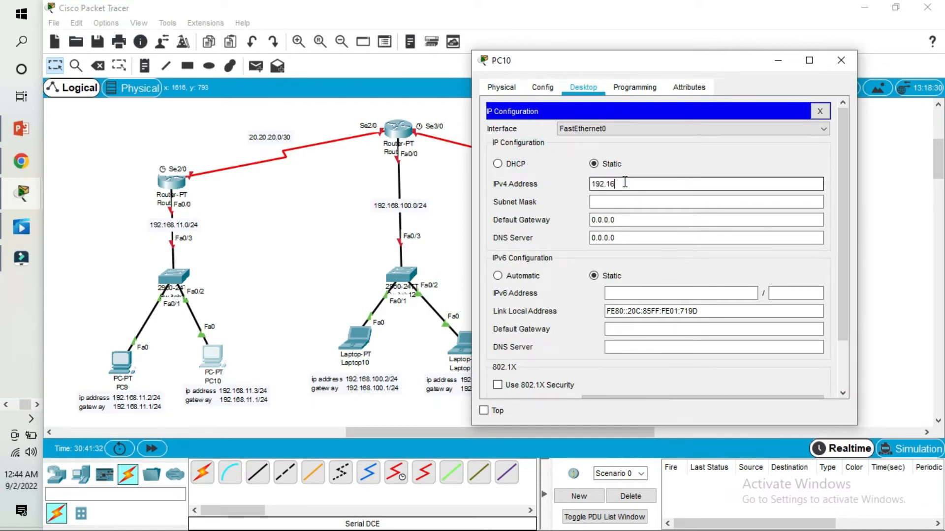
text(192.168.11.3)
click(633, 202)
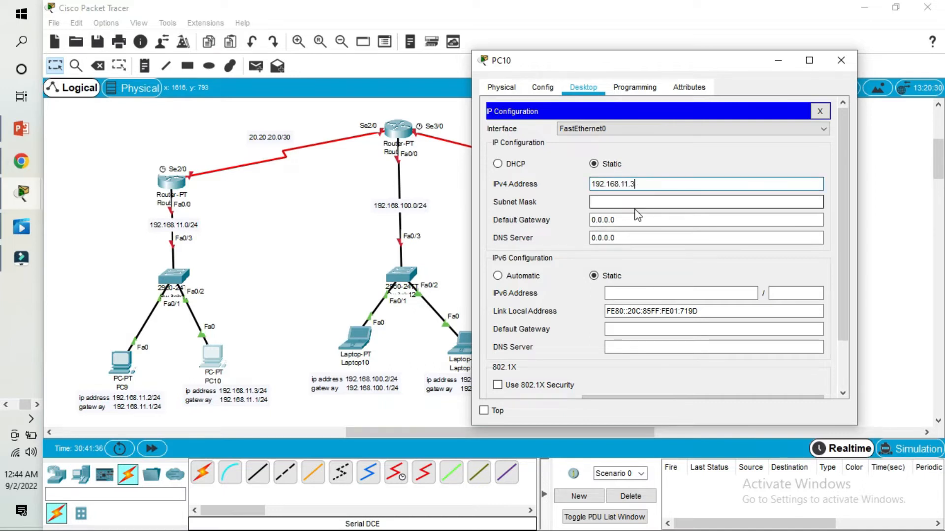
- Replace PC10's default gateway with 192.168.11.1 and close its settings window
click(632, 220)
key(BackSpace)
key(BackSpace)
key(BackSpace)
key(BackSpace)
key(BackSpace)
key(BackSpace)
key(BackSpace)
text(192.1)
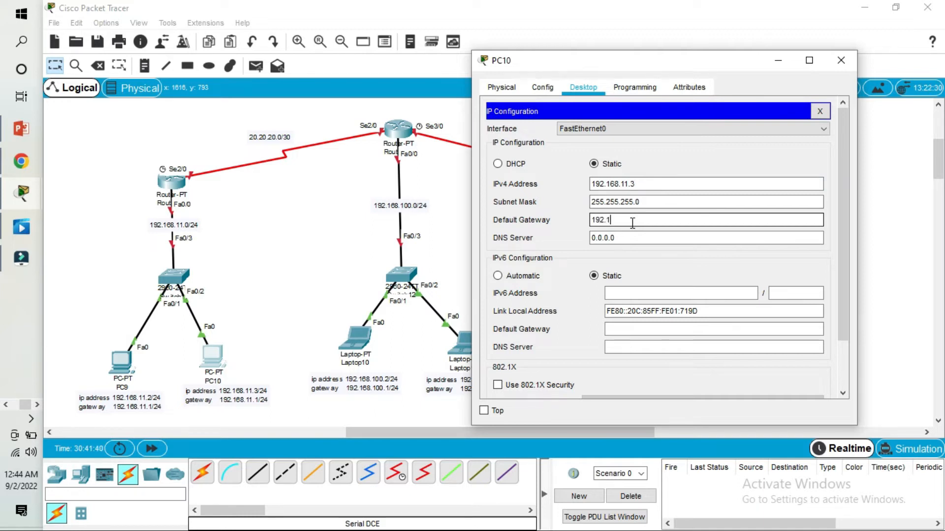
text(68.11.1)
click(850, 66)
- Open Laptop10's IP configuration and set its static IPv4 address to 192.168.100.2
click(354, 338)
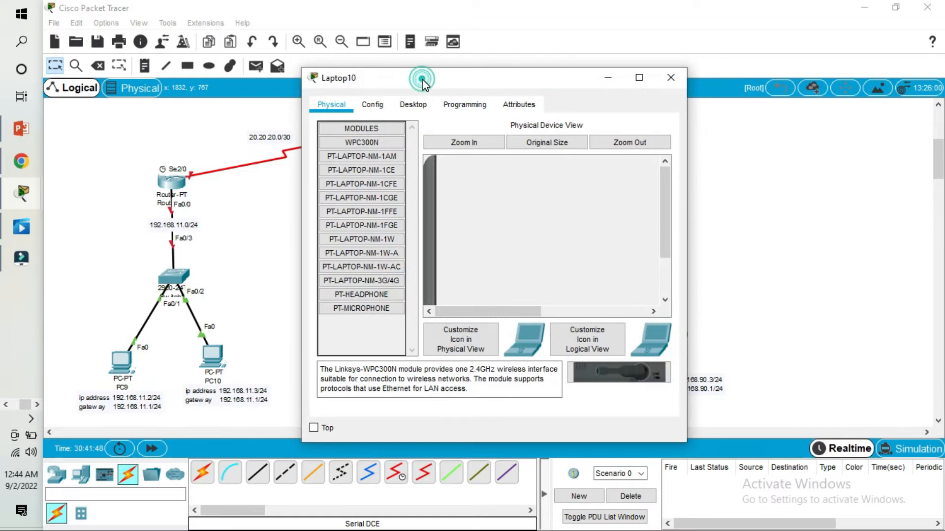
drag(483, 80, 668, 78)
click(608, 102)
click(562, 149)
click(635, 199)
text(192.168)
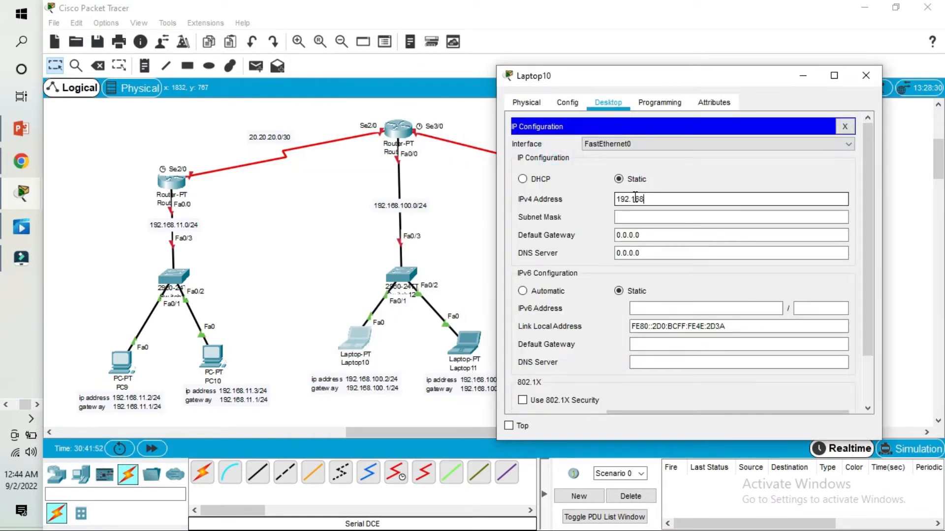
text(.100.2)
- Complete Laptop10's settings with subnet mask 255.255.255.0 and default gateway 192.168.100.1, and close its window
drag(650, 236, 587, 240)
text(192.168.100.1)
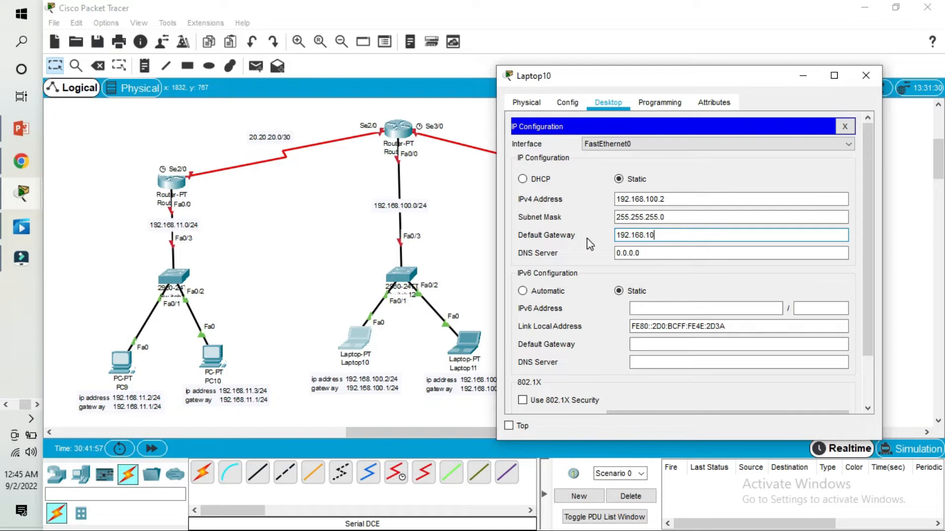
click(865, 75)
- Give Laptop11 the static IPv4 address 192.168.100.3 with subnet mask 255.255.255.0
click(468, 345)
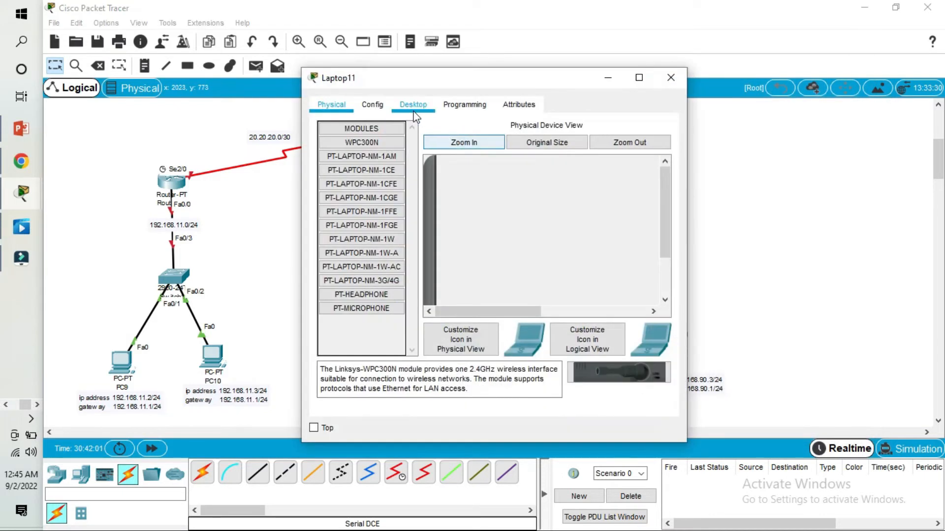
click(413, 104)
click(345, 160)
drag(441, 77, 638, 75)
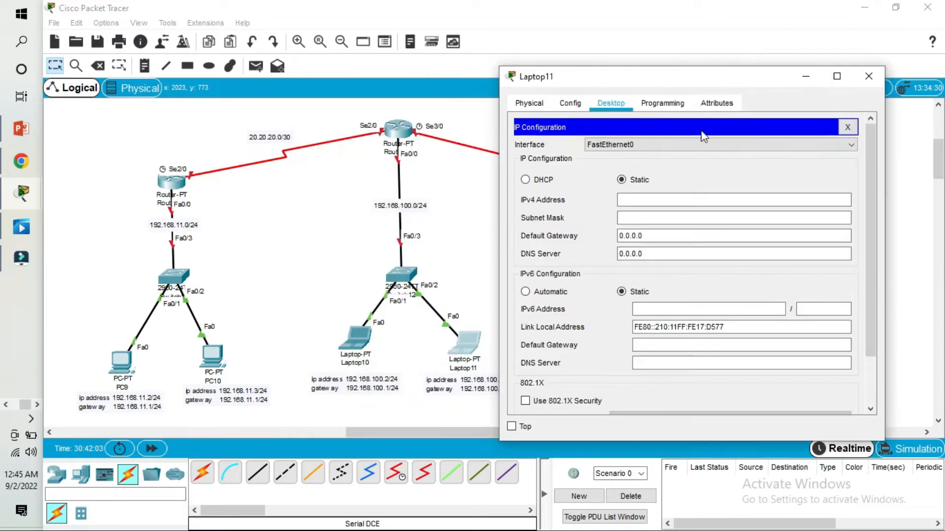
click(677, 199)
text(192.1)
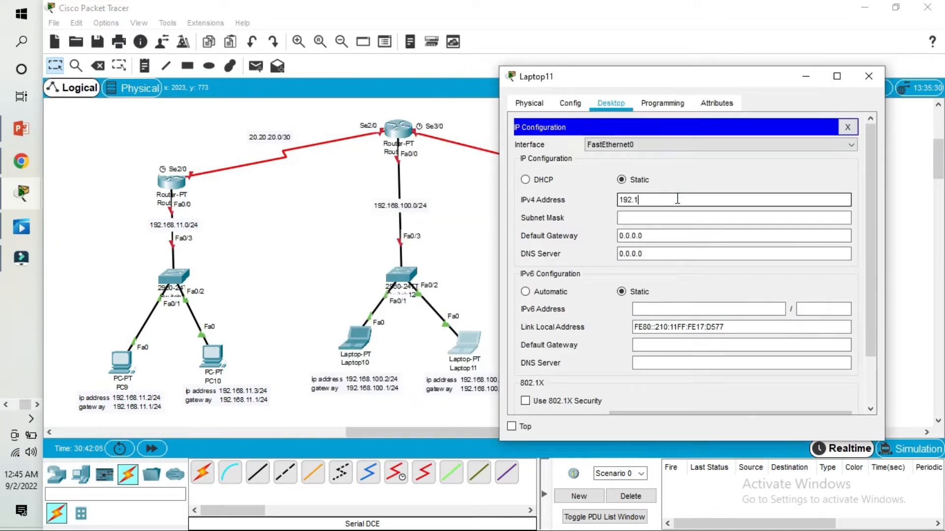
text(68.100.3)
key(Tab)
- Set Laptop11's default gateway to 192.168.100.3
key(Tab)
text(192.168)
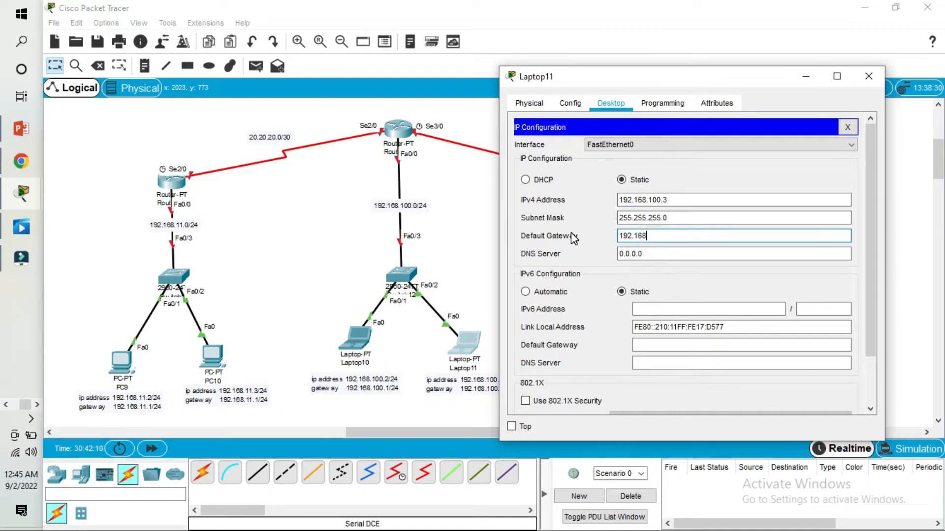
text(.100.)
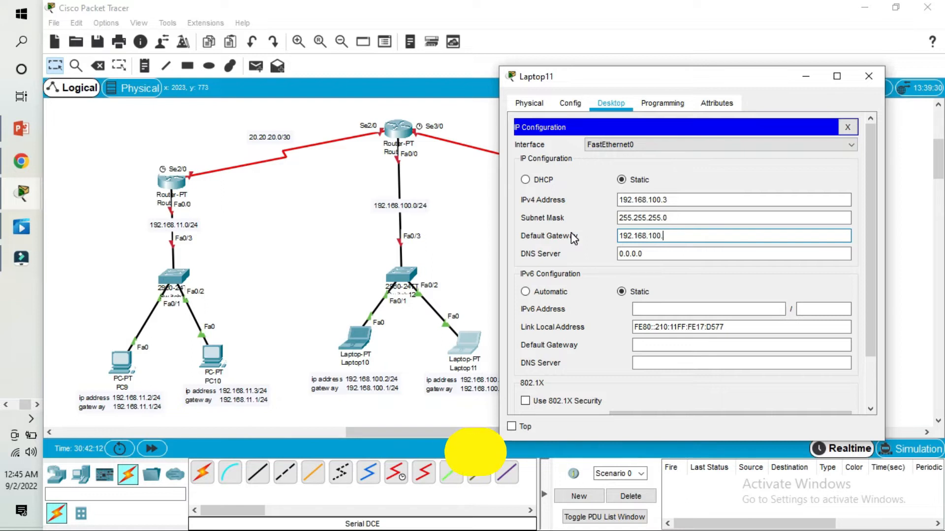
text(3)
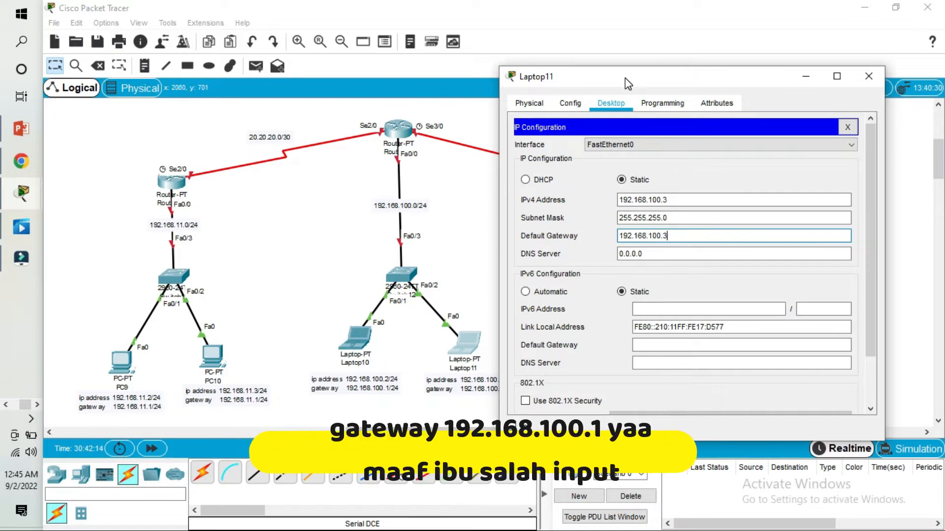
drag(624, 78, 707, 87)
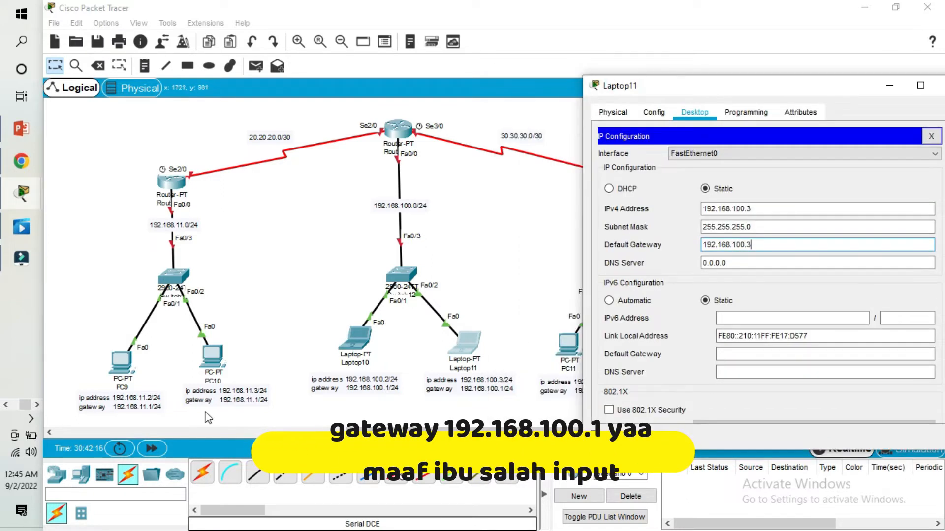
click(31, 419)
click(27, 358)
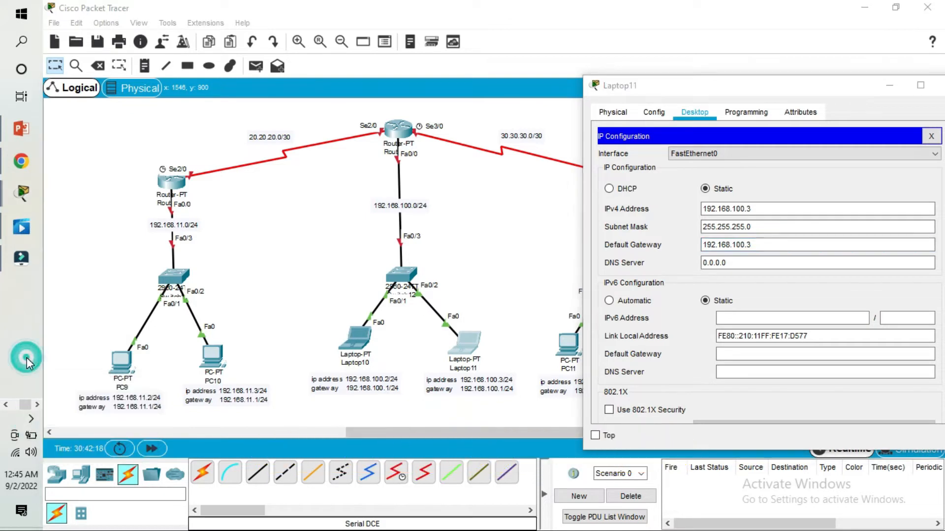
drag(848, 96, 552, 108)
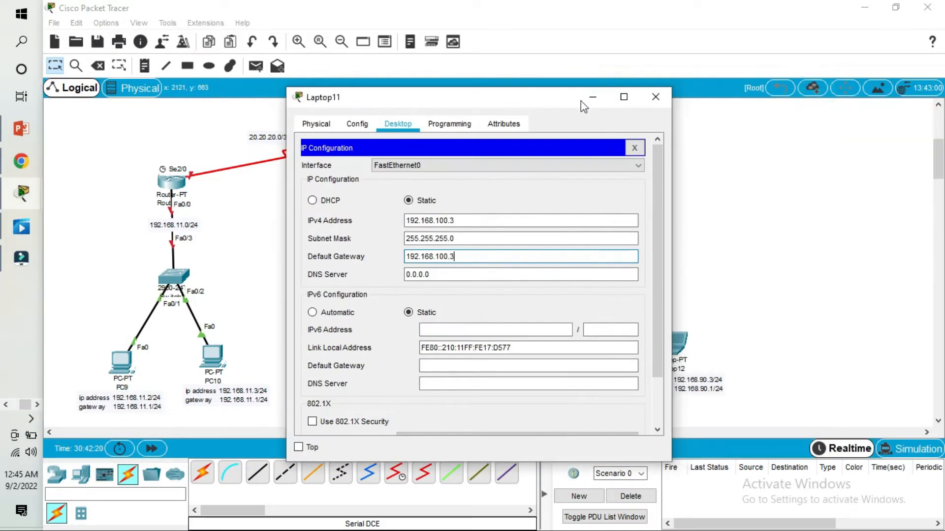
- Close Laptop11's settings and give PC11 the static IPv4 address 192.168.90.2 with subnet mask 255.255.255.0
click(656, 97)
click(574, 349)
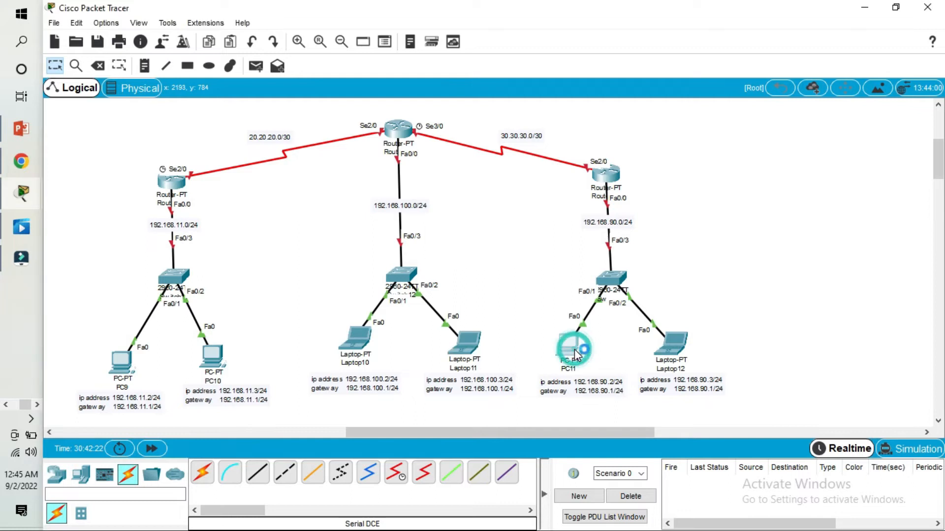
drag(498, 75, 305, 85)
click(232, 120)
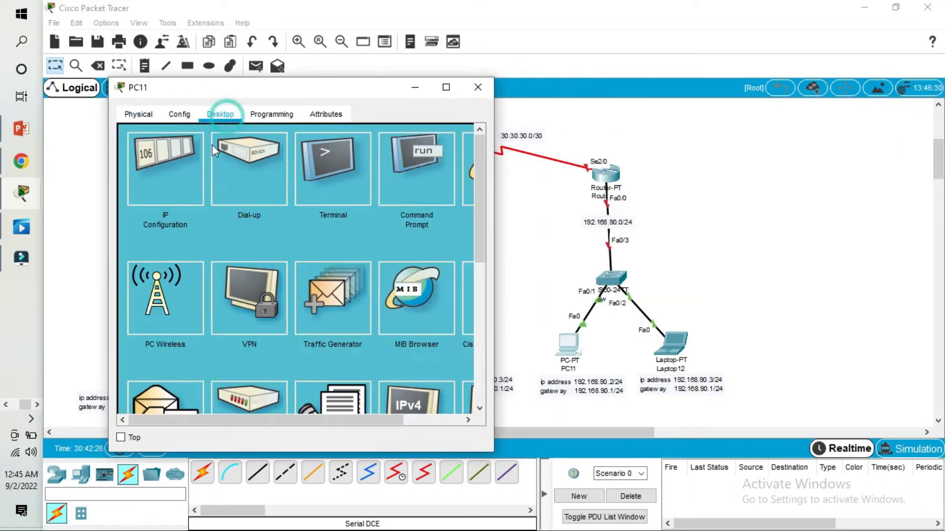
click(164, 189)
click(265, 208)
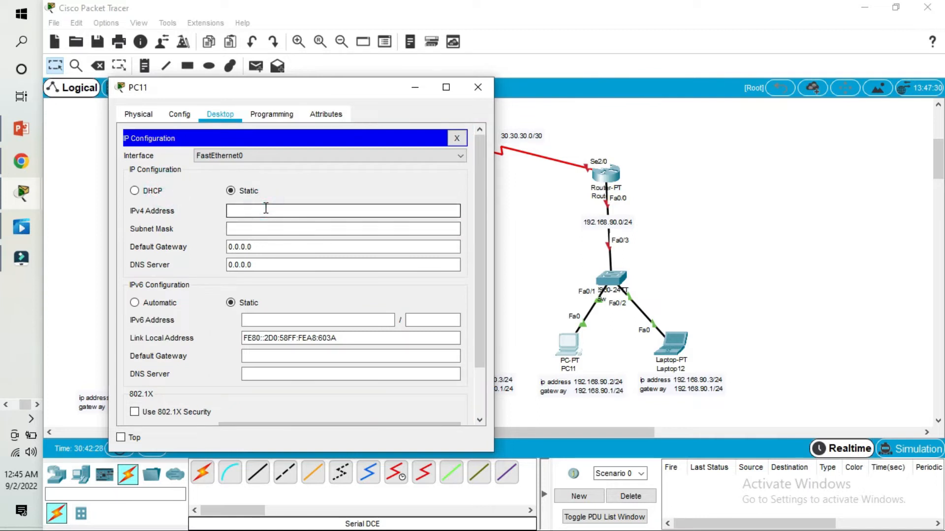
text(192.168.90.2)
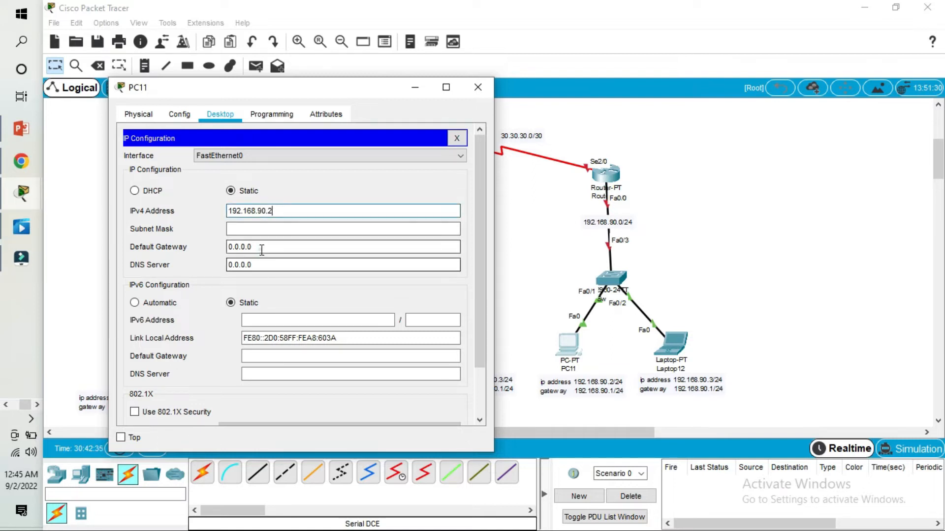
key(Tab)
- Set PC11's default gateway to 192.168.90.1 and close its settings window
key(Tab)
text(192.1)
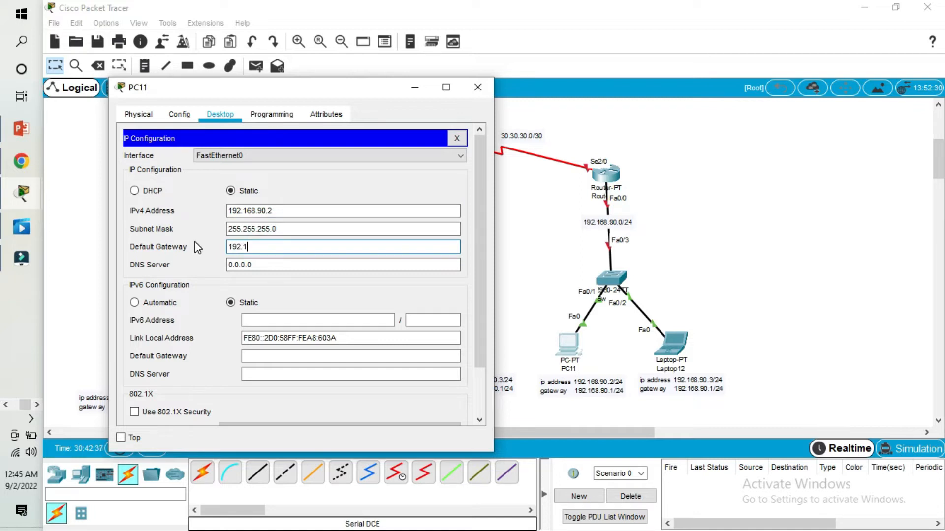
text(68.90.1)
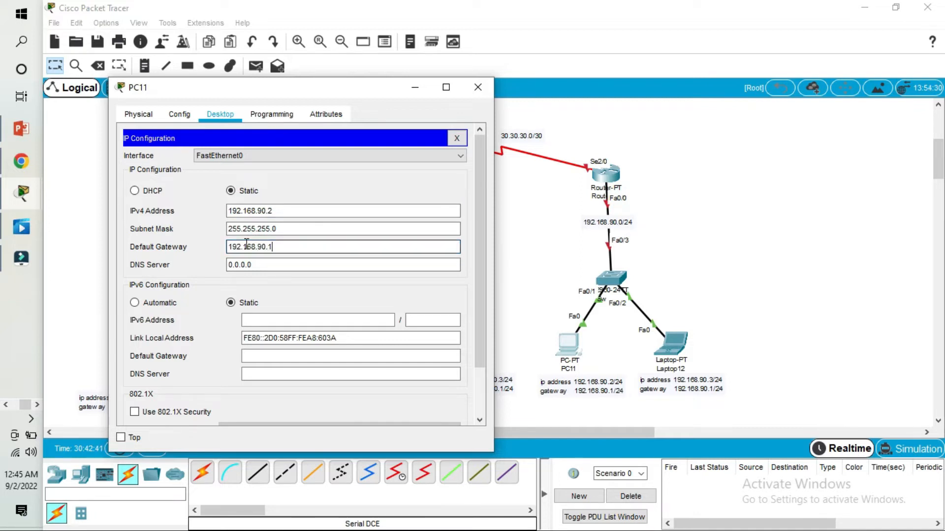
click(478, 87)
- Give Laptop12 the static IPv4 address 192.168.90.3 with subnet mask 255.255.255.0
click(680, 343)
drag(499, 76, 271, 69)
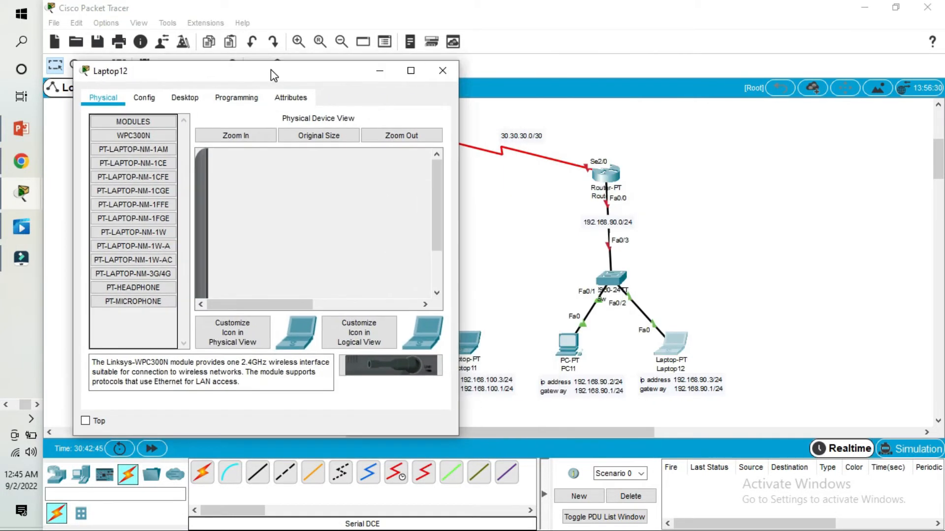
click(190, 98)
click(123, 176)
click(270, 194)
text(192.168.90.)
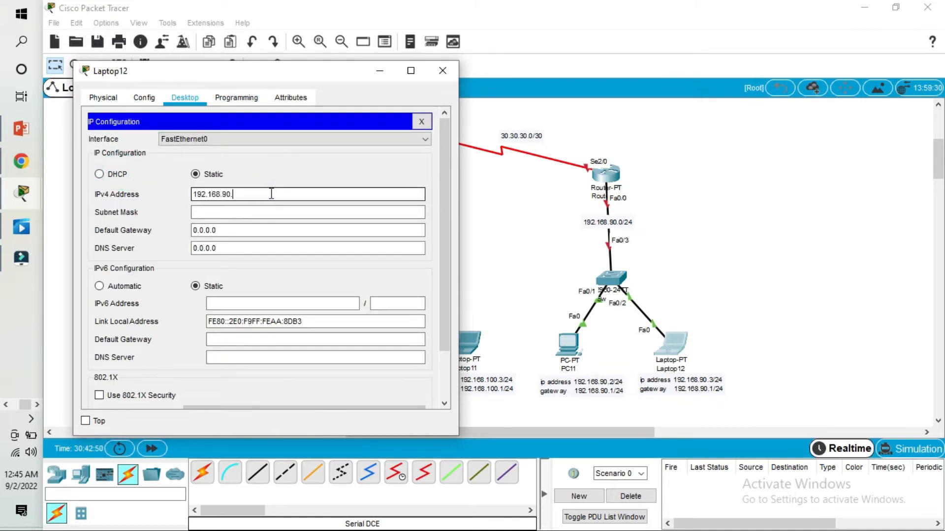
text(3)
key(Tab)
- Set Laptop12's default gateway to 192.168.90.1 and close its settings window
key(Tab)
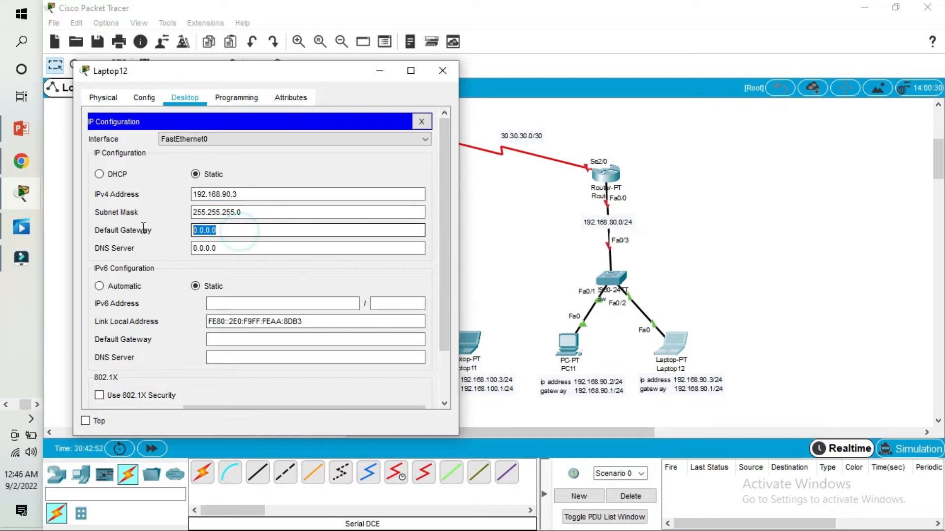
text(192.168.)
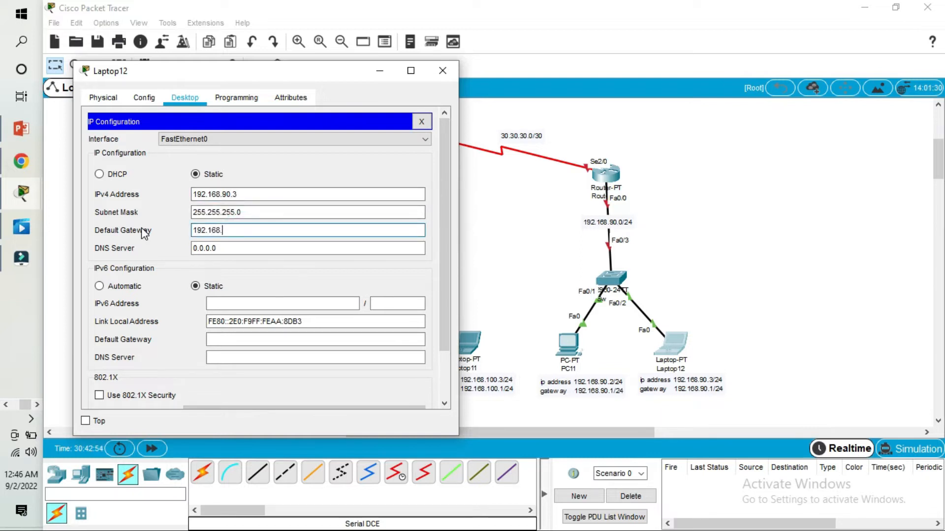
text(90.1)
click(442, 71)
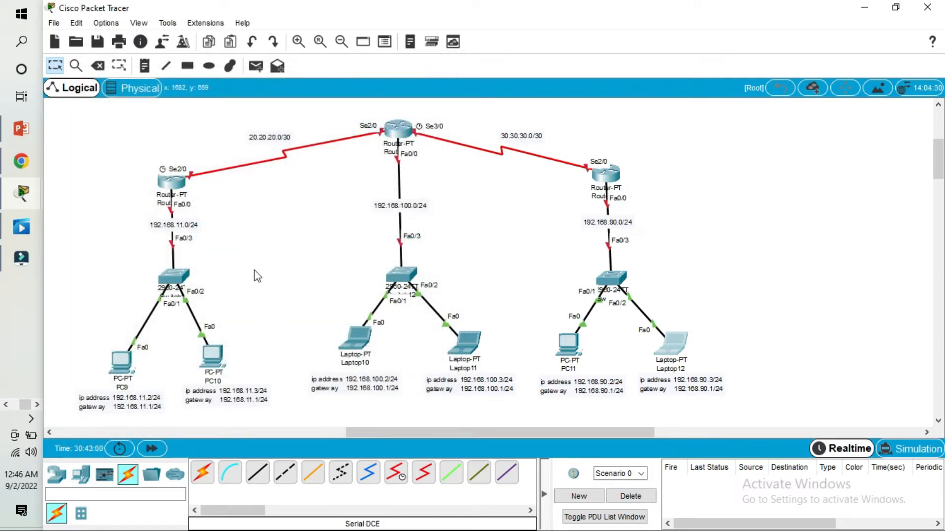
mouse_move(415, 435)
mouse_down()
mouse_move(359, 430)
mouse_move(414, 428)
mouse_up()
click(274, 247)
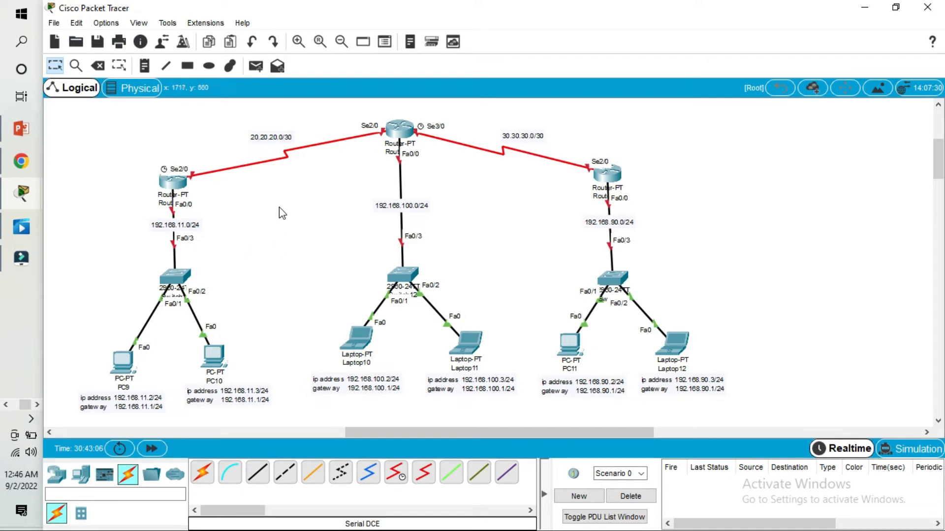
- Open the command line of Router13, on the 192.168.11.0/24 network, and answer no to the initial configuration dialog
click(167, 182)
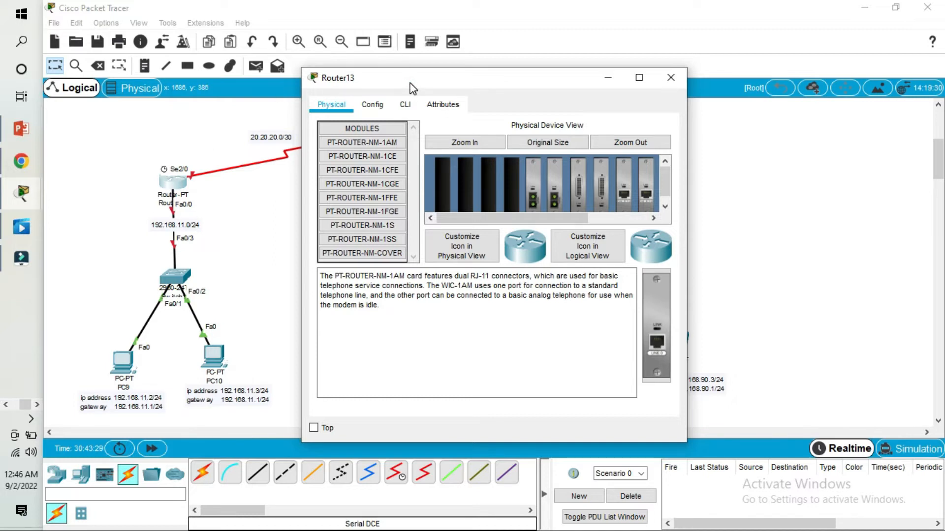
drag(410, 82, 359, 89)
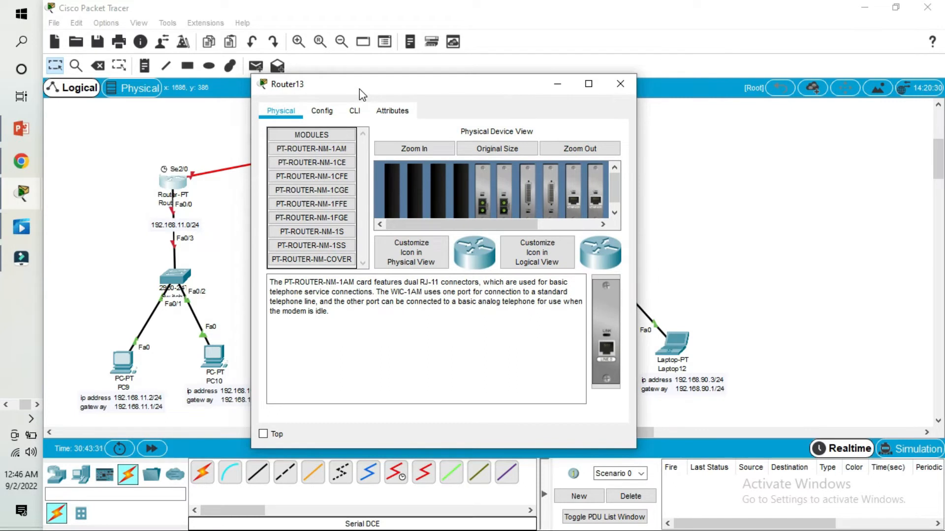
drag(359, 88, 439, 90)
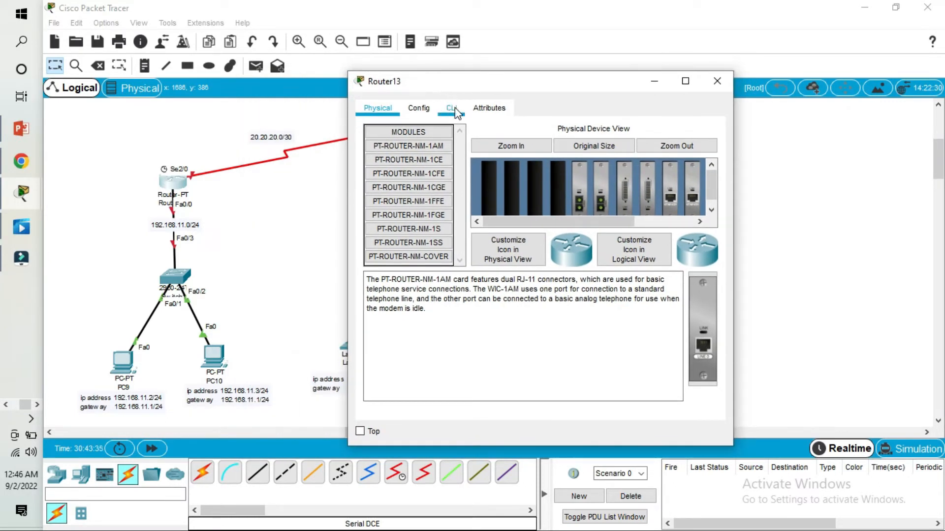
click(453, 108)
drag(487, 80, 448, 69)
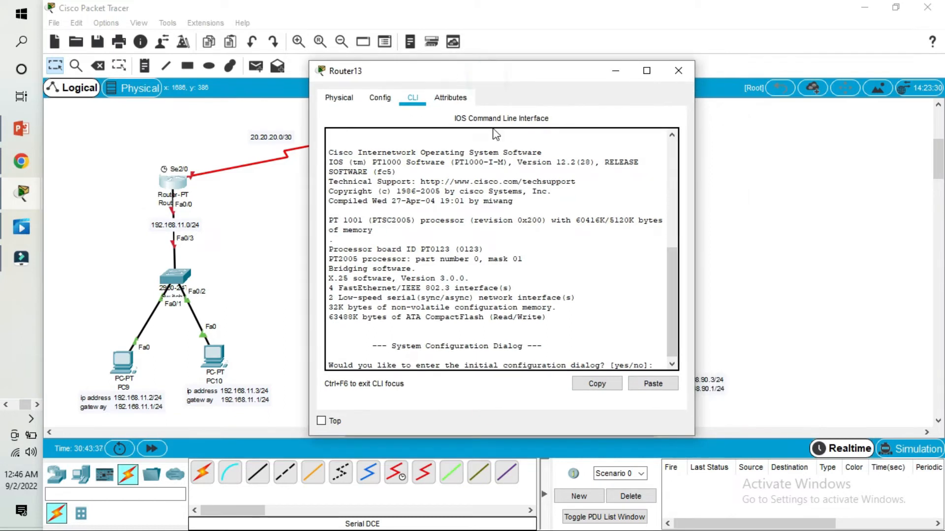
click(657, 365)
text(no)
key(Return)
key(Return)
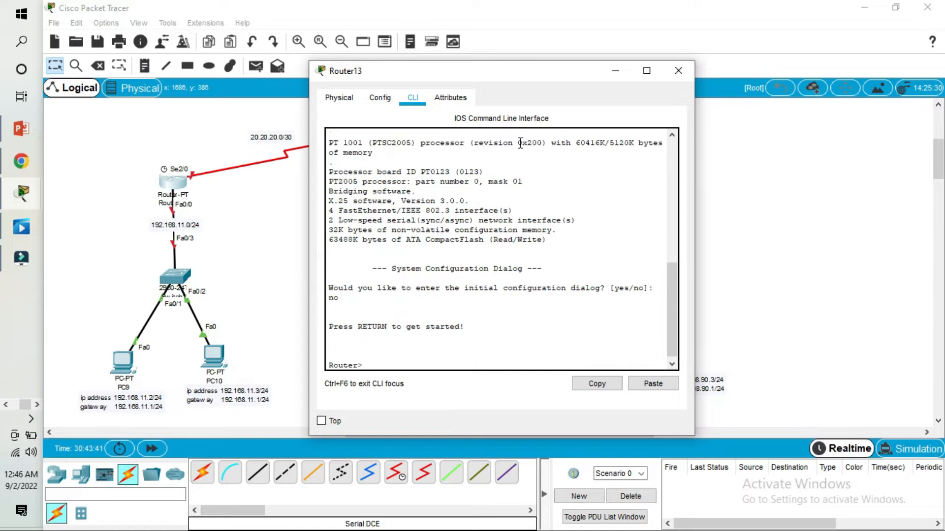
- Enter privileged EXEC mode on Router13 with en and move its window clear of the 192.168.11.0/24 network
text(en)
key(Return)
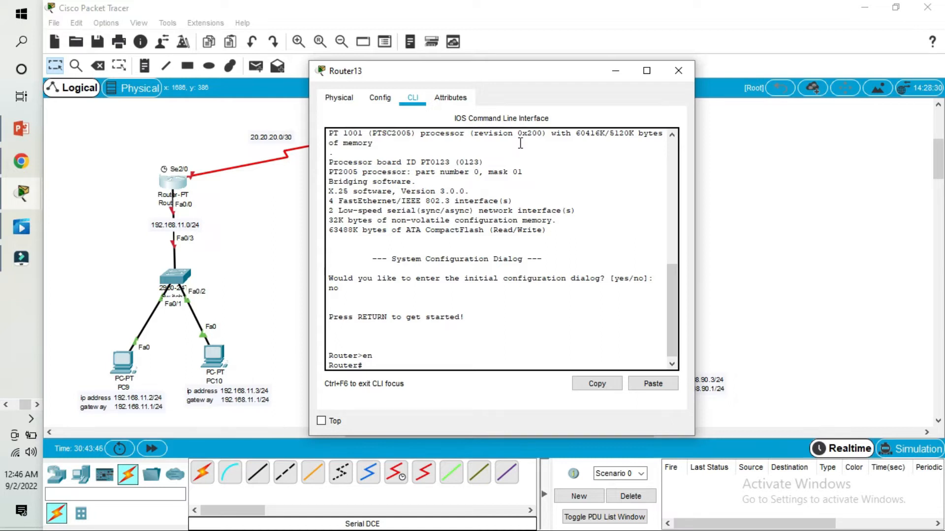
click(476, 68)
drag(494, 70, 543, 75)
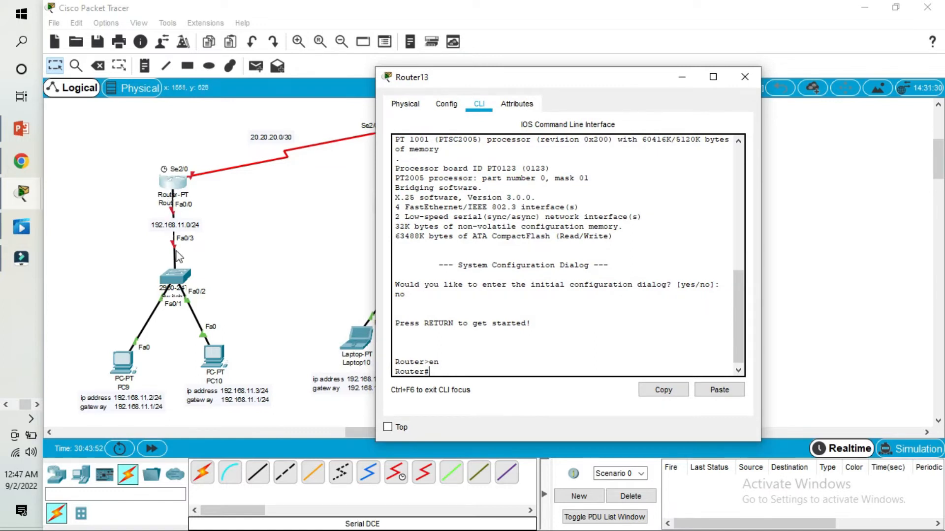
click(462, 373)
text(int fa0/0)
key(BackSpace)
key(BackSpace)
key(BackSpace)
key(BackSpace)
key(BackSpace)
key(BackSpace)
key(BackSpace)
key(BackSpace)
- Enter global configuration mode on Router13 and assign 192.168.11.1 with mask 255.255.255.0 to interface fa0/0
text(conf t)
key(Return)
text(int fa0/0)
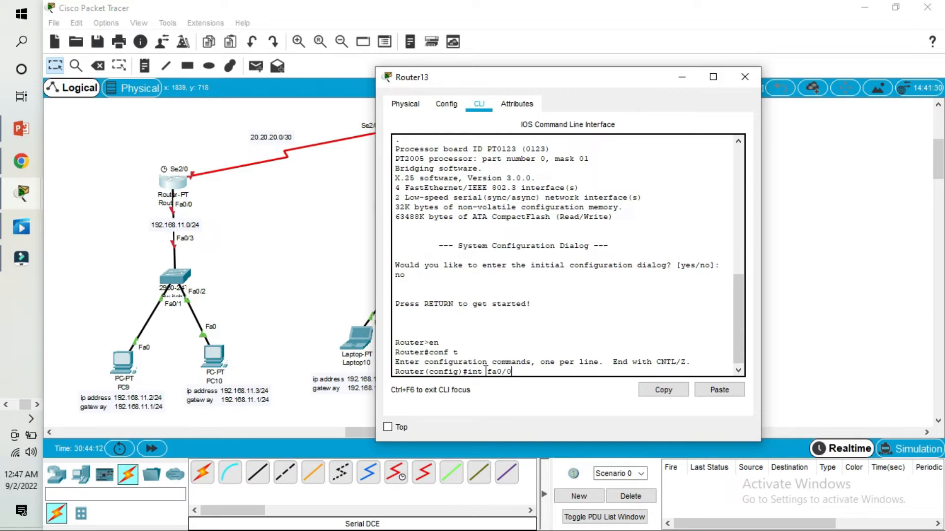
key(Return)
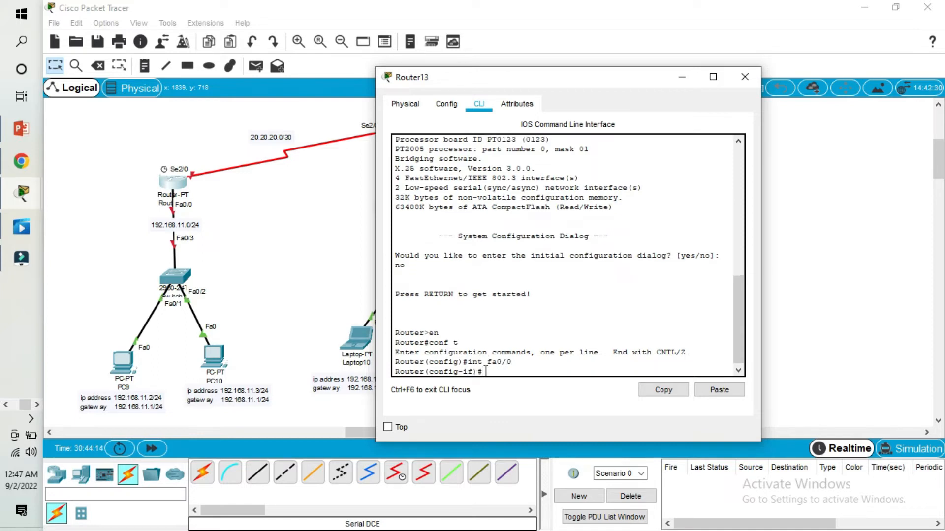
text(ip add 192.168.11.1)
text(255.255.255)
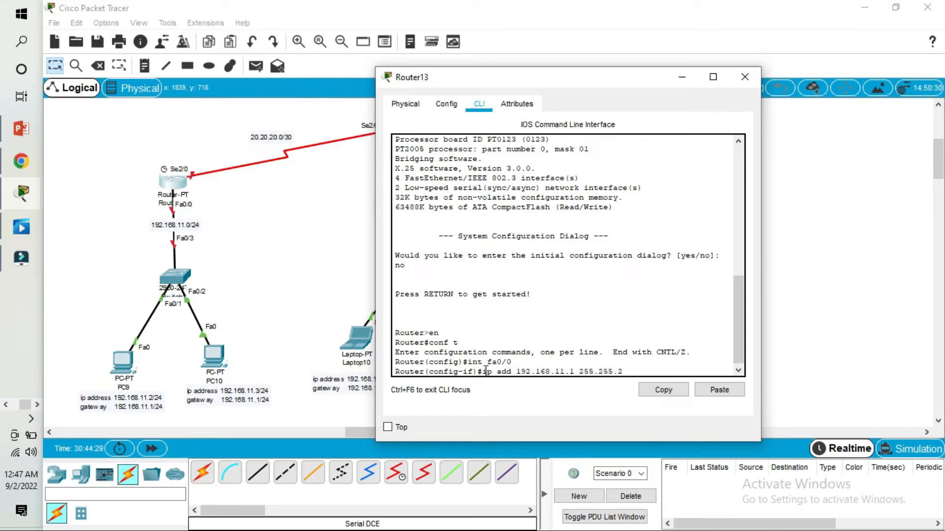
text(.0)
key(Return)
- Enable Router13's fa0/0 interface with no shutdown and exit to global configuration mode
text(no sh)
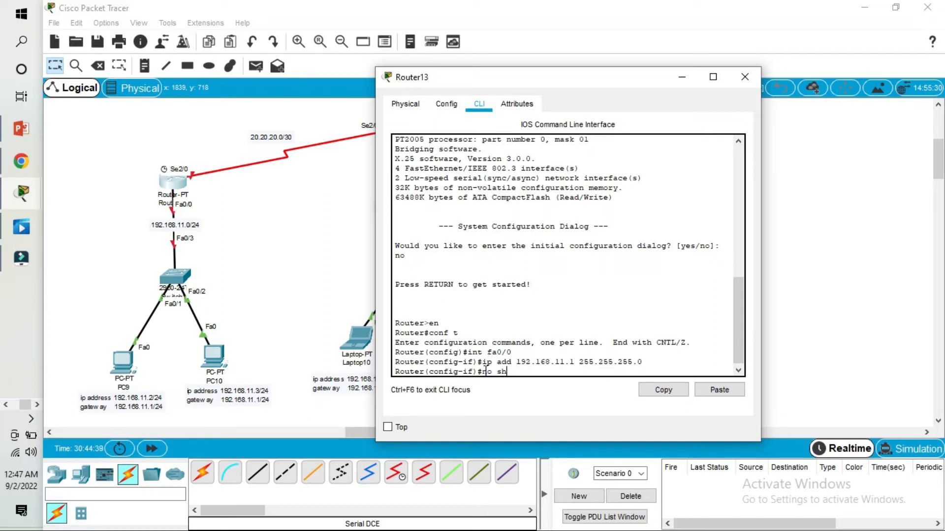
key(Tab)
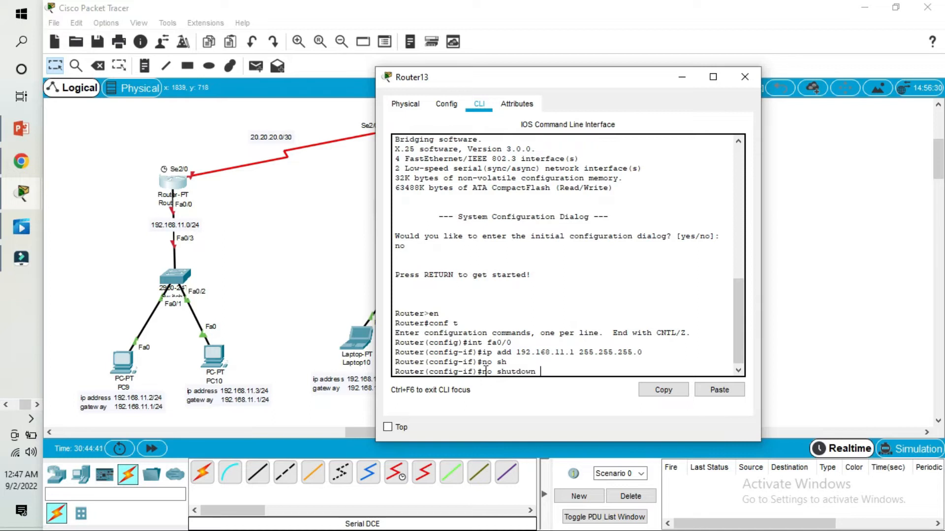
key(Return)
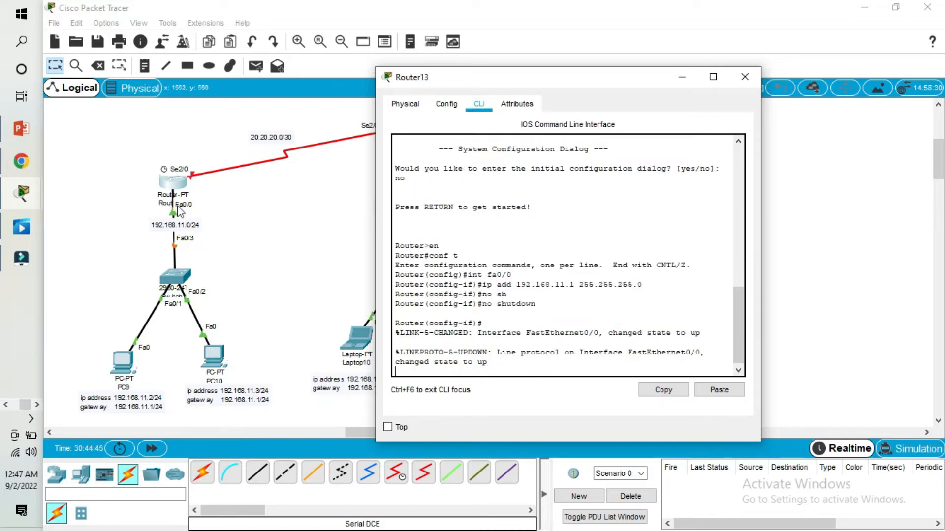
click(459, 369)
key(Return)
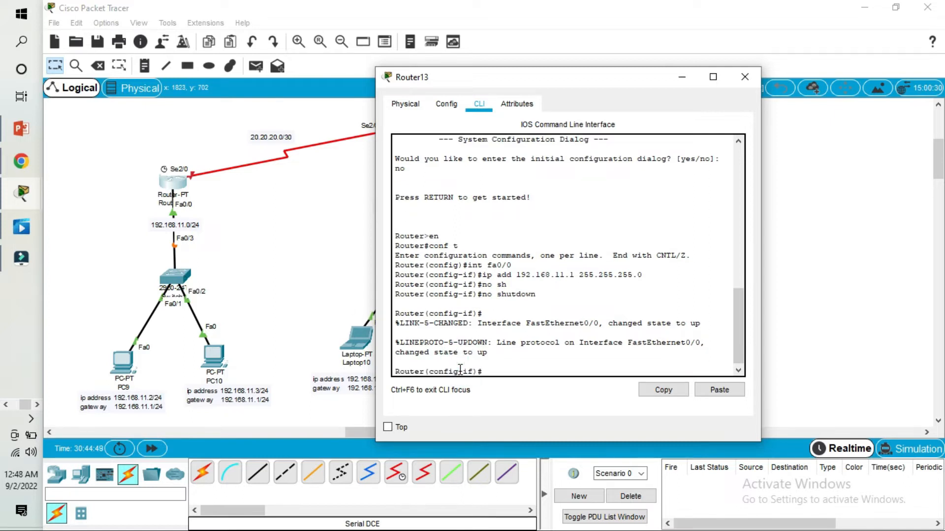
text(ex)
key(Return)
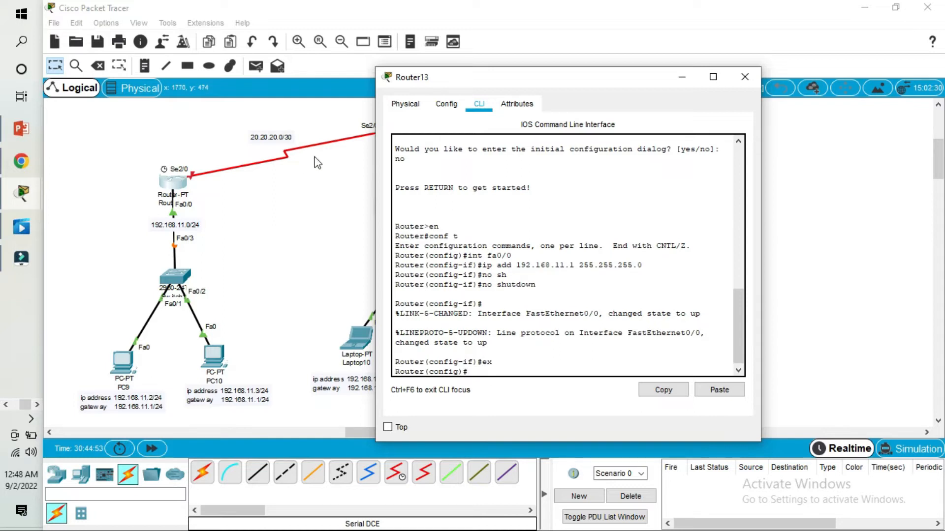
- Assign IP address 20.20.20.1 with mask 255.255.255.252 to Router13's serial interface s2/0
drag(421, 77, 513, 73)
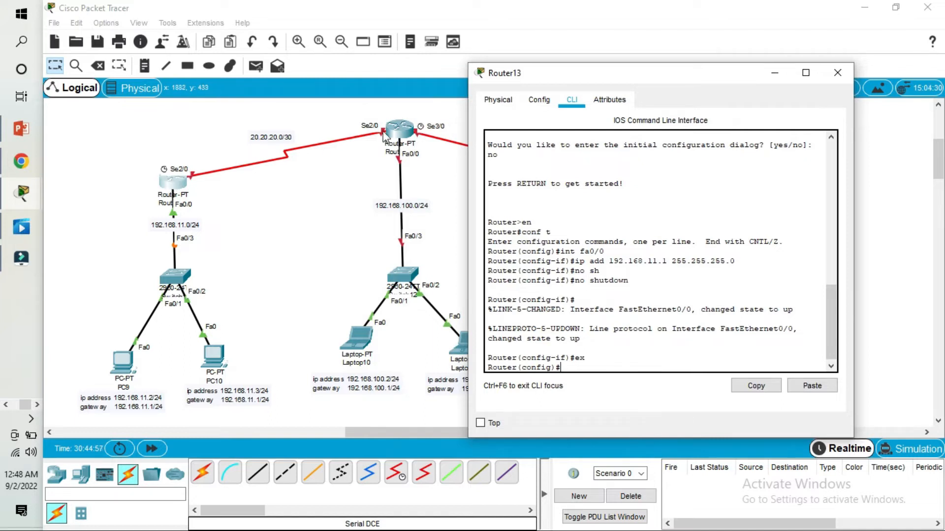
click(577, 370)
text(int s2/0)
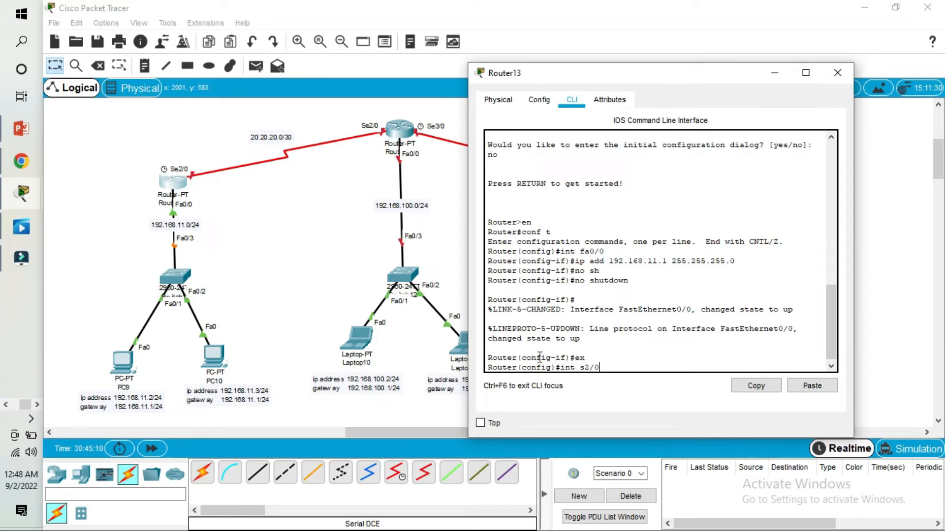
click(609, 365)
key(Return)
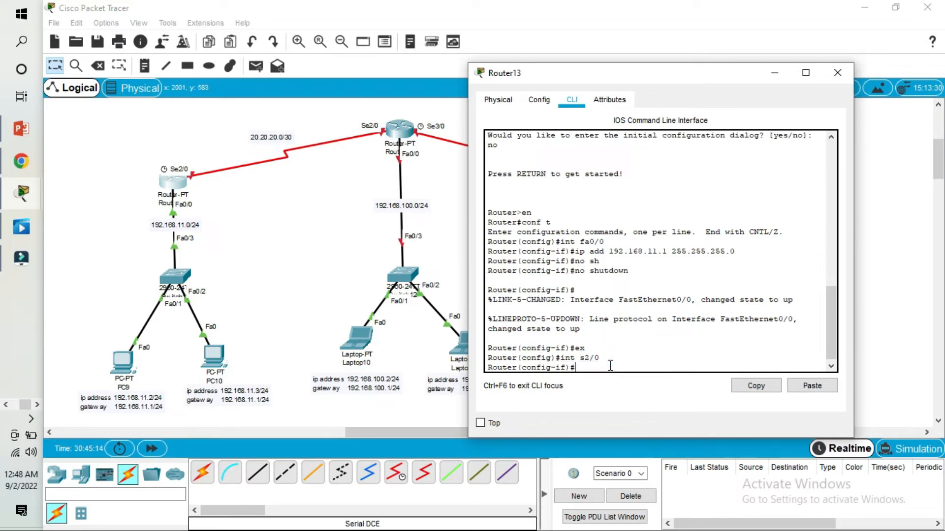
text(ip add 20.20.20.1)
text(255.255.255.25)
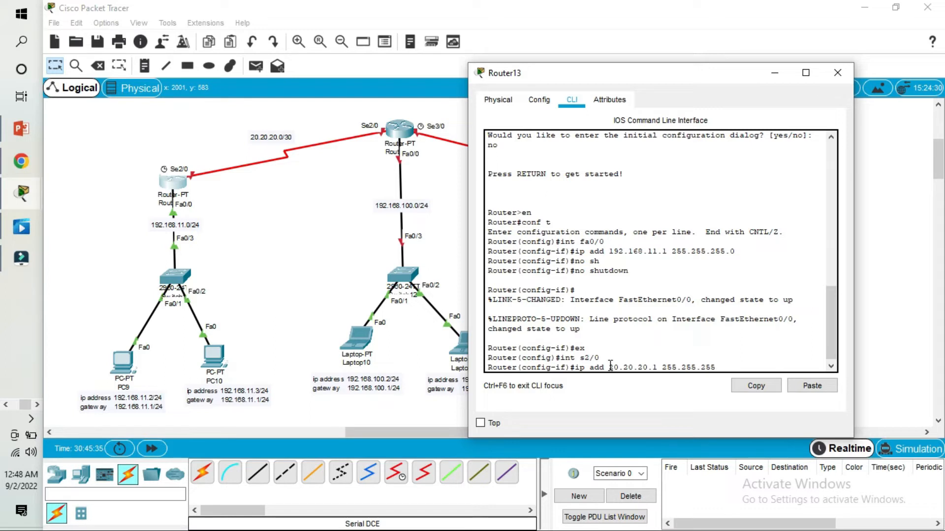
text(2)
key(Return)
- Enable Router13's s2/0 interface with no shutdown and exit back to privileged EXEC mode
text(no sh)
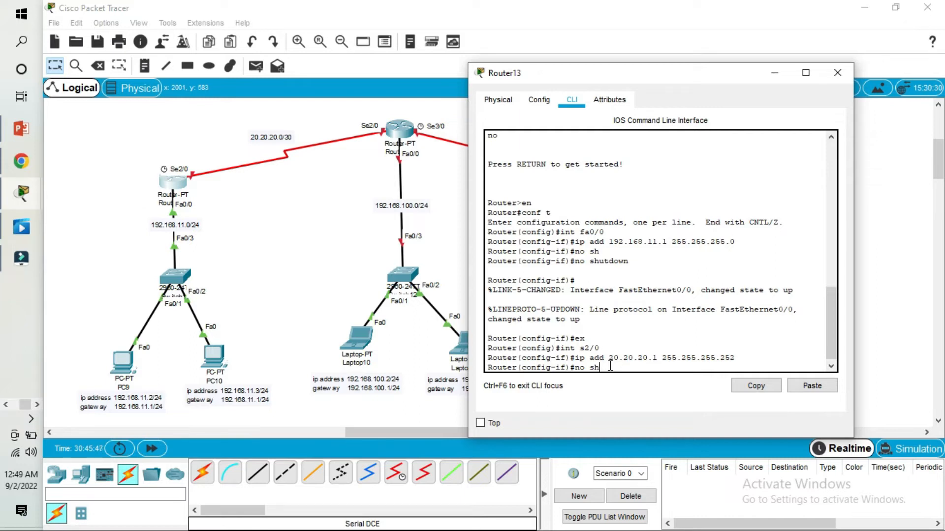
key(Return)
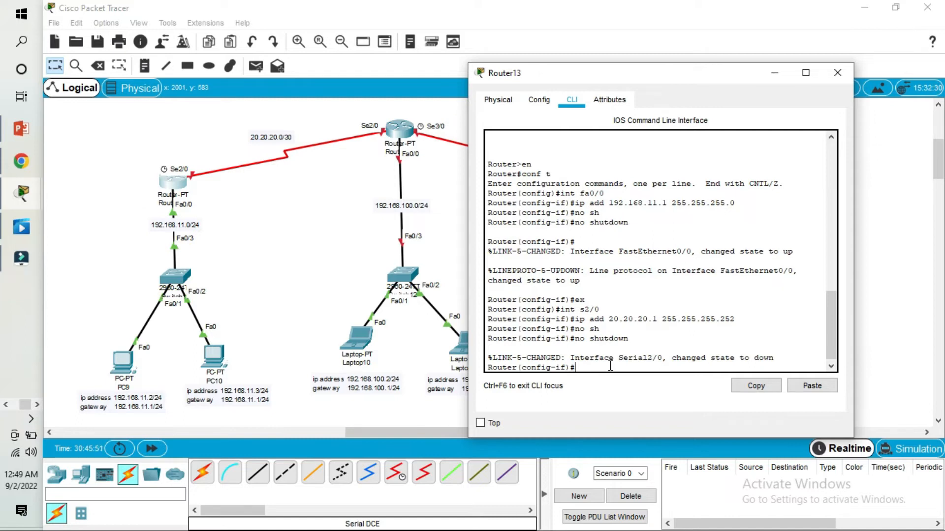
text(ex)
key(Return)
text(ex)
key(Return)
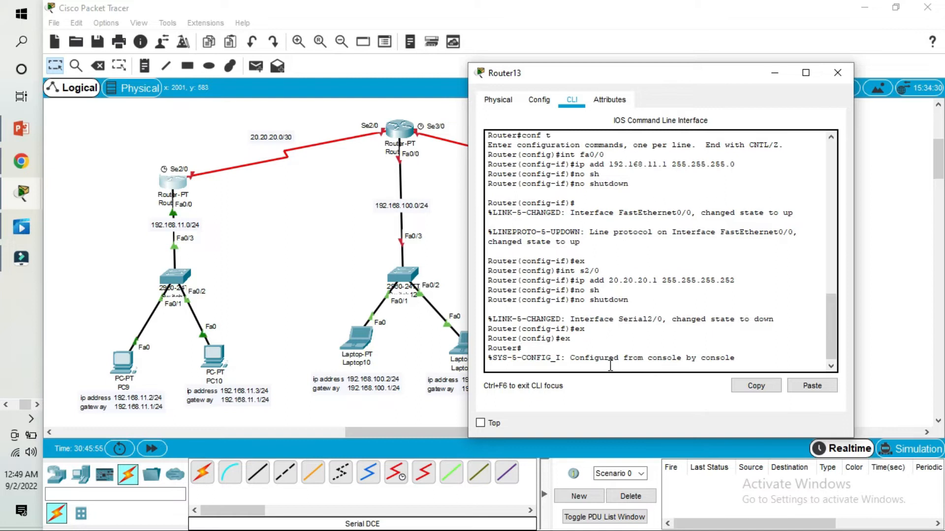
- Save Router13's configuration with the w command and close its window
text(w)
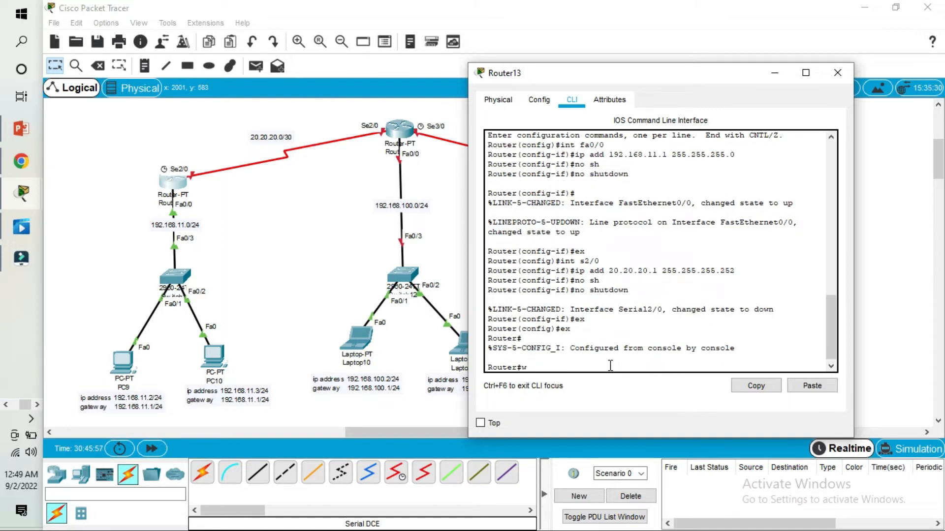
key(Return)
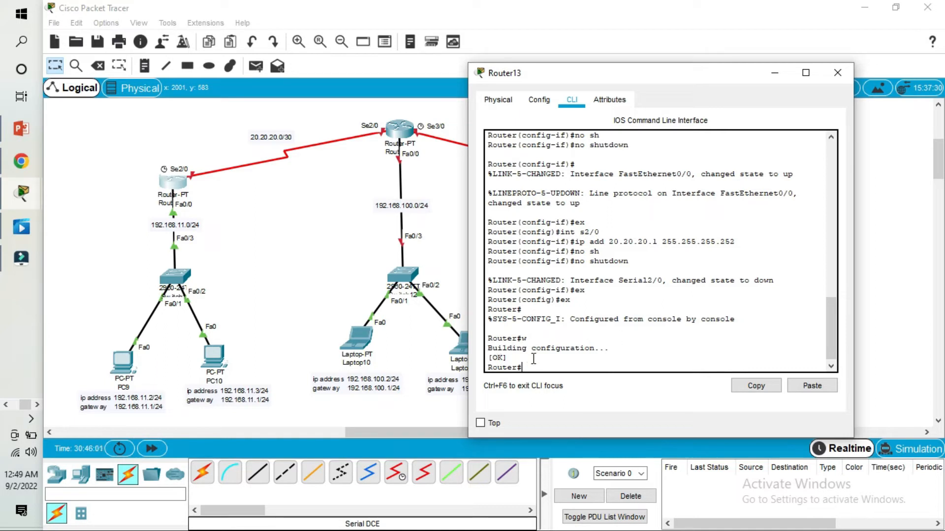
click(836, 80)
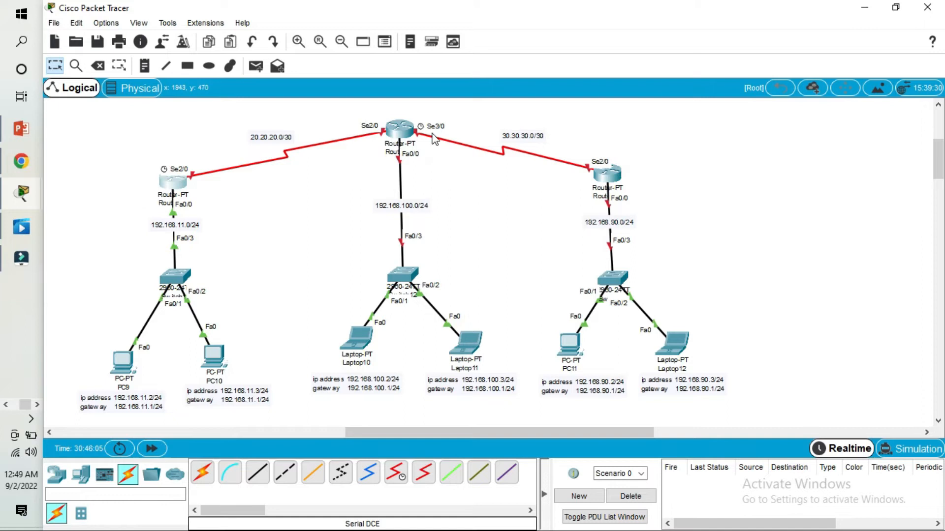
- Open the command line of Router14, the middle router, and answer no to the initial configuration dialog
click(399, 126)
drag(454, 79, 670, 84)
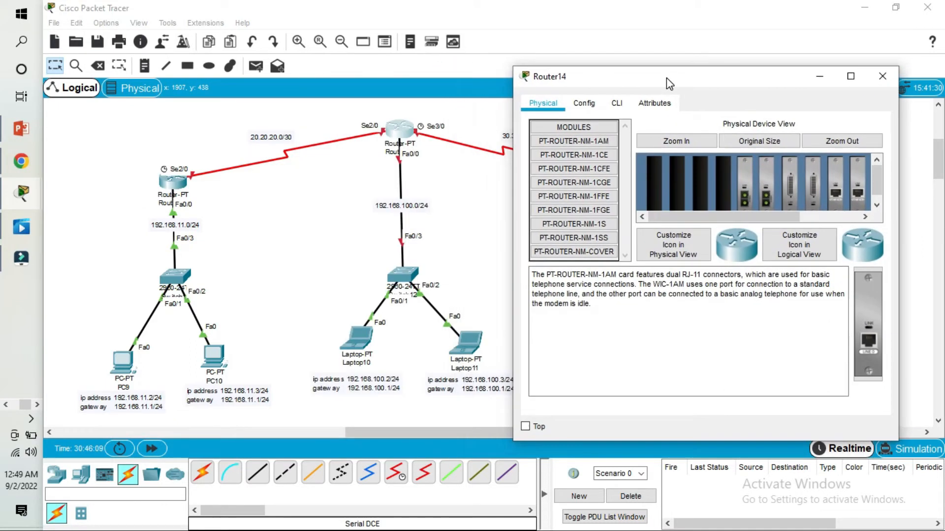
click(618, 104)
click(860, 373)
text(no)
key(Return)
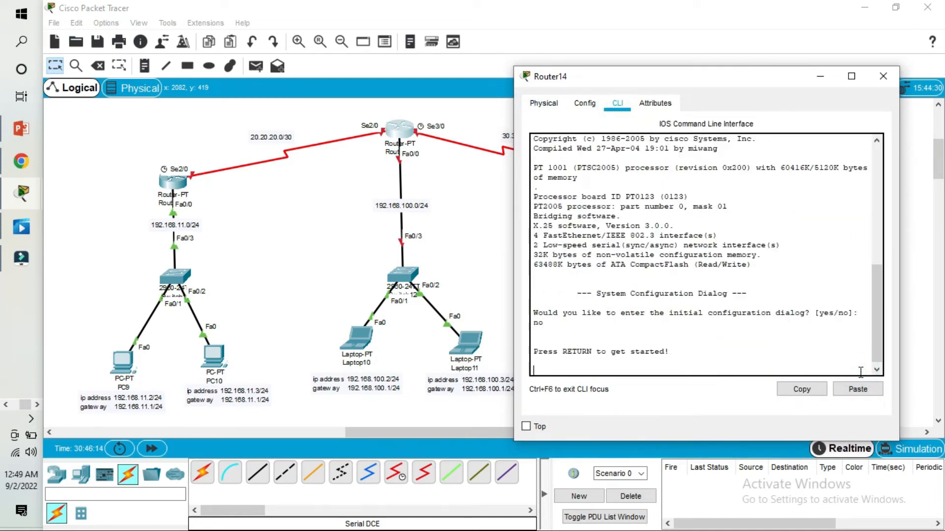
key(Return)
- Enter privileged EXEC mode on Router14 with en and go into global configuration mode with conf t
key(Return)
text(conf t)
key(Return)
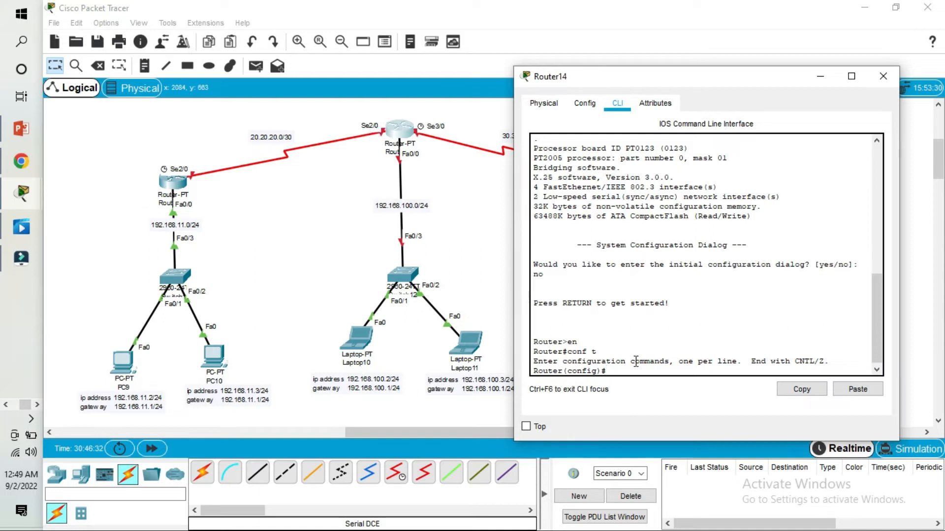
- Assign IP address 20.20.20.2 with mask 255.255.255.252 to Router14's serial interface s2/0
text(int s2)
key(Return)
text(ip add 20/.)
key(BackSpace)
key(BackSpace)
text(.20.20.)
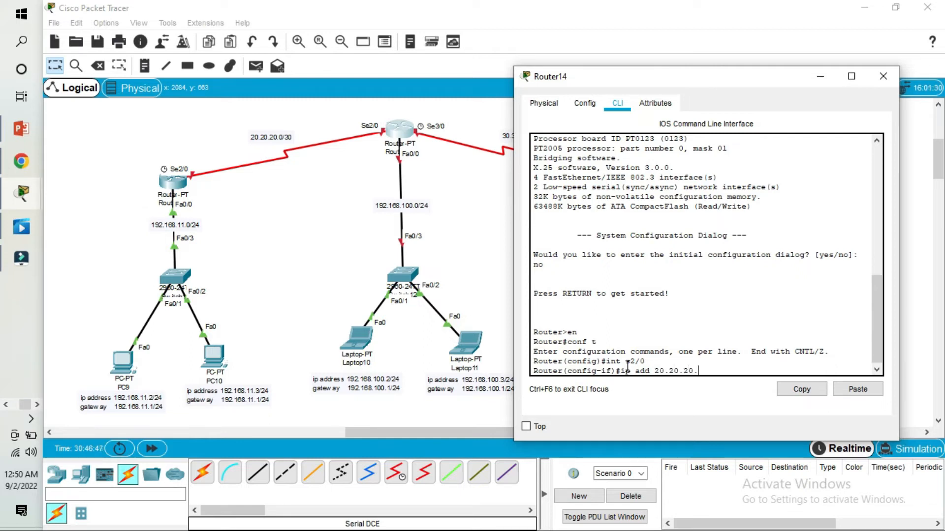
text(2)
text(255.255.255.252)
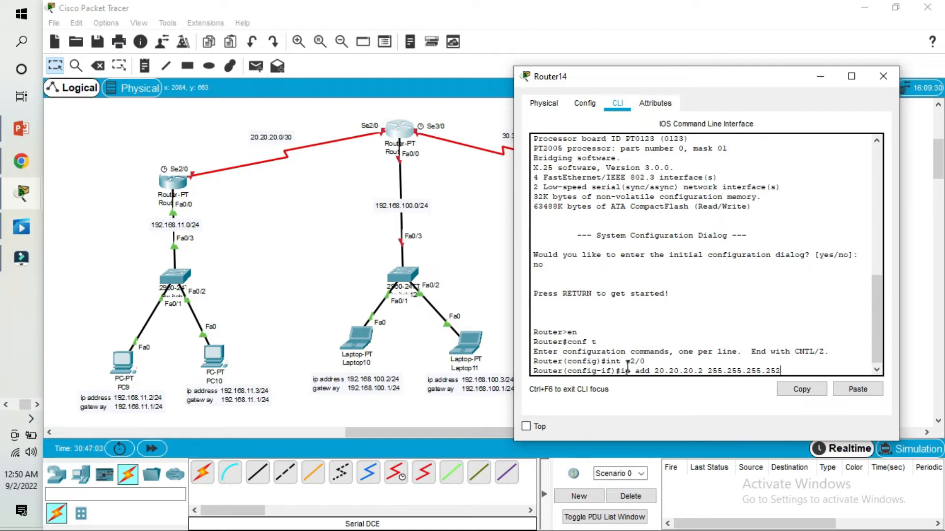
key(Return)
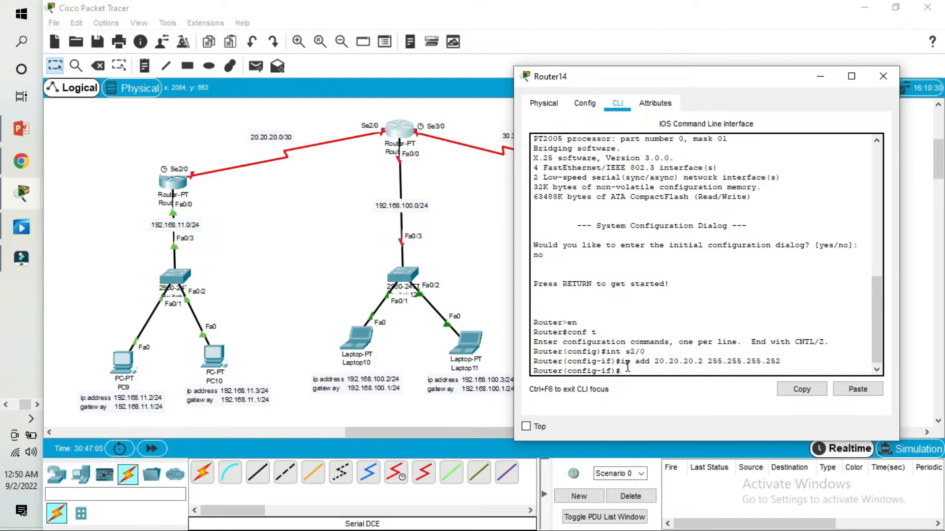
- Enable Router14's serial interface s2/0 with no shutdown and return to global configuration mode
text(no sh)
key(Tab)
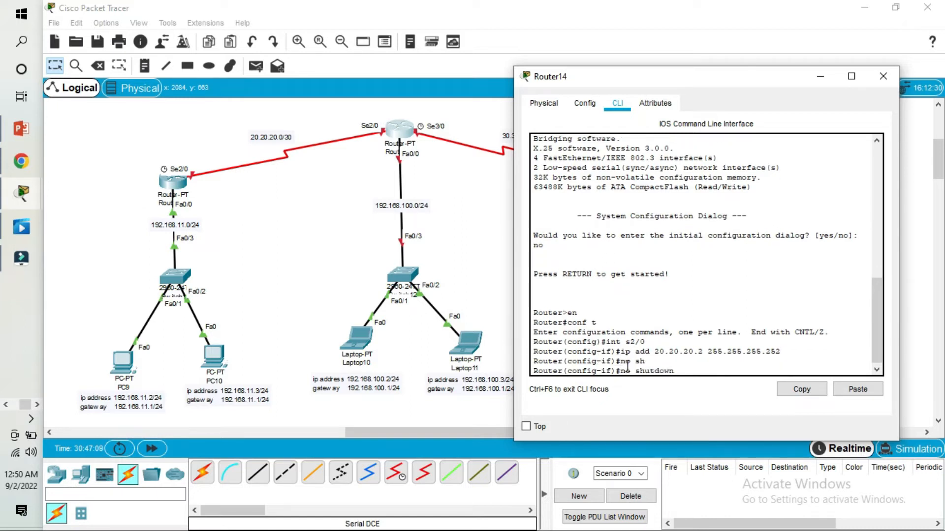
key(Return)
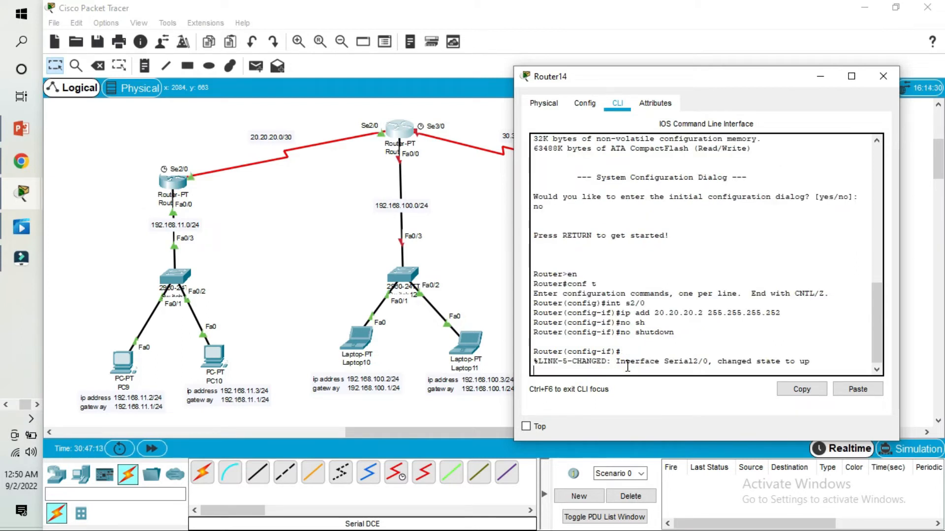
key(Return)
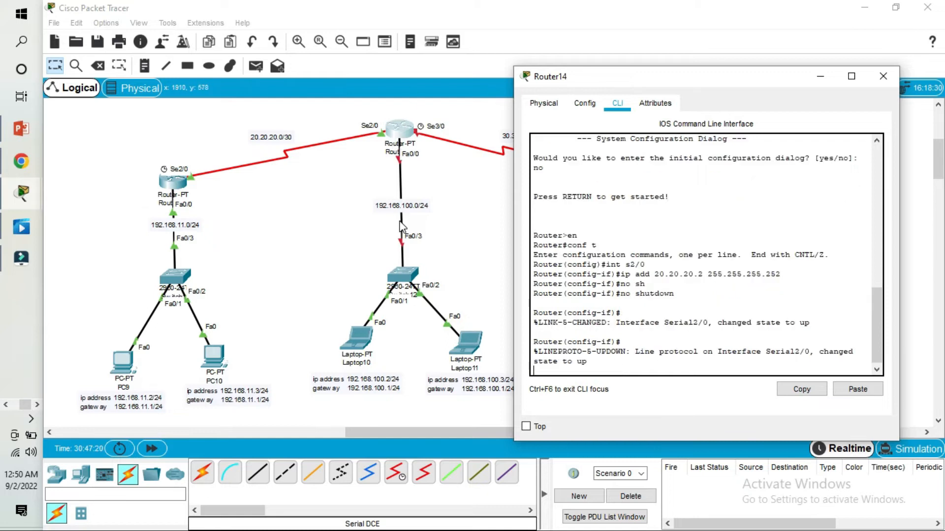
key(Return)
text(ex)
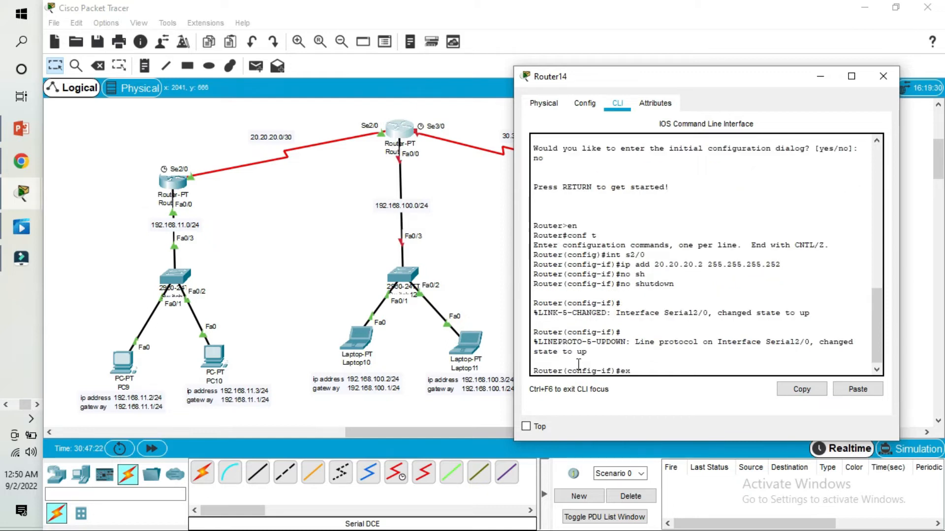
key(Return)
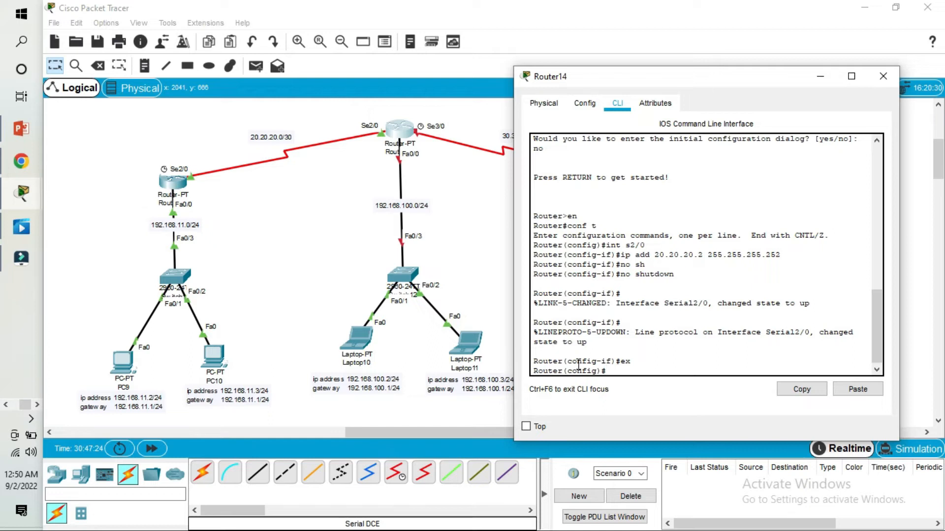
- Assign IP address 192.168.100.1 with mask 255.255.255.0 to Router14's interface fa0/0
text(int fa0/0)
key(Return)
text(ip add)
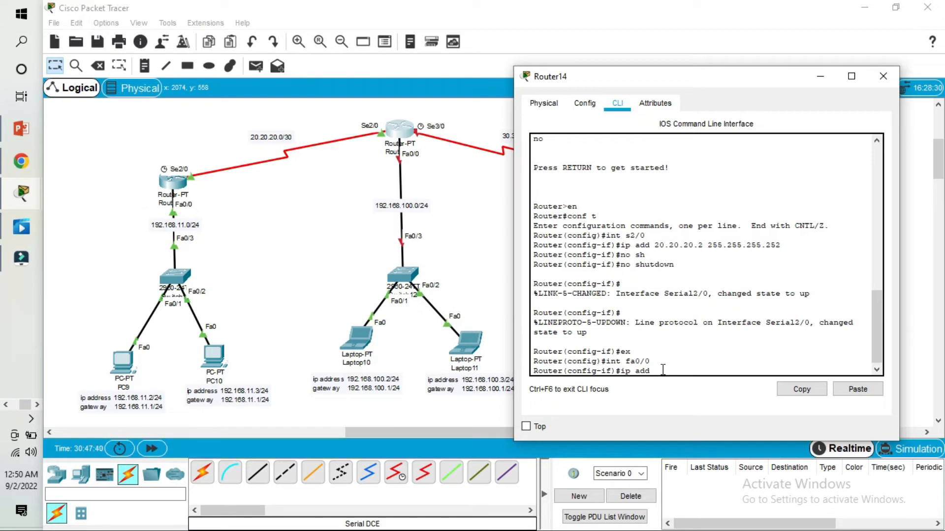
text( 192.168.100.1 255.2)
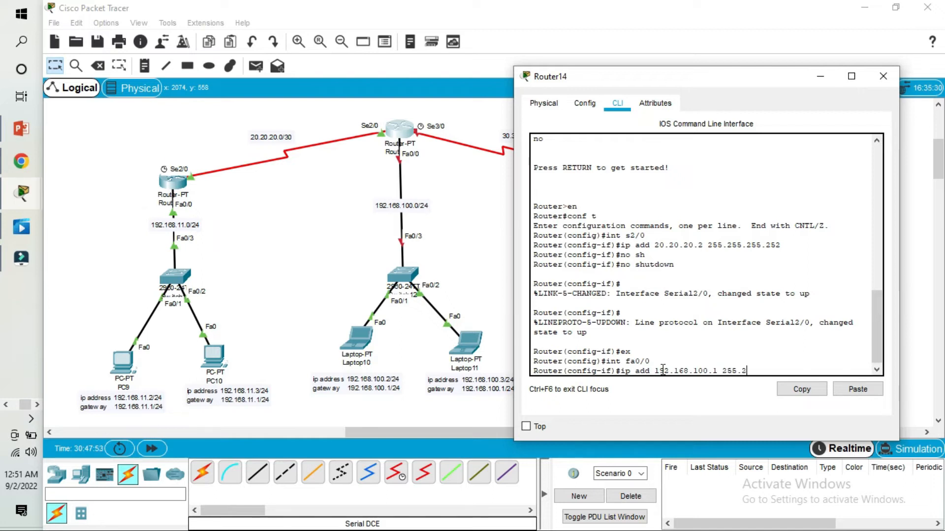
text(55.255.0)
key(Return)
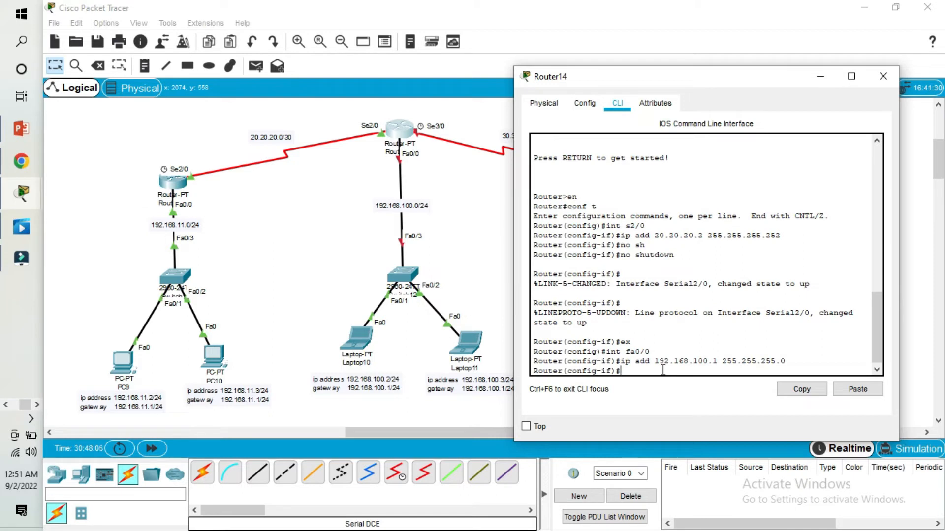
- Enable Router14's interface fa0/0 with no shutdown and exit to global configuration mode
text(no sh)
key(Return)
text(no shutdown)
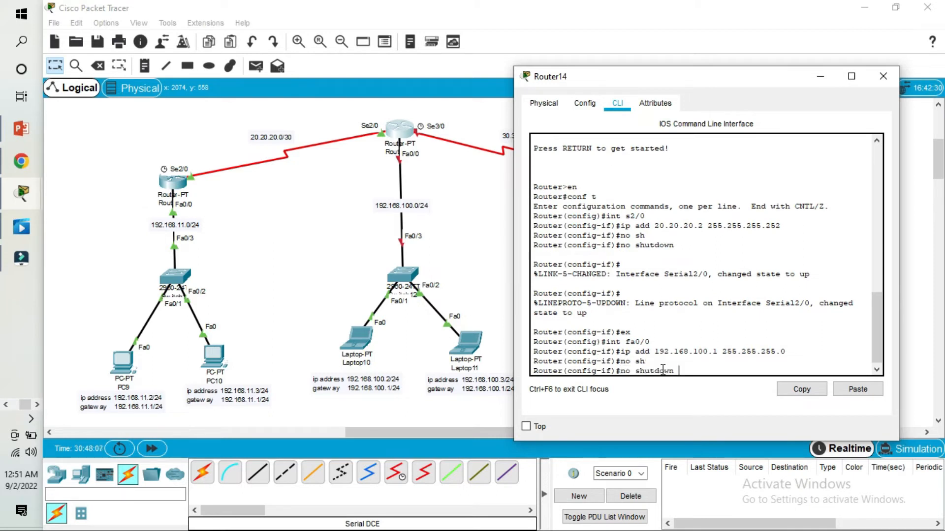
key(Return)
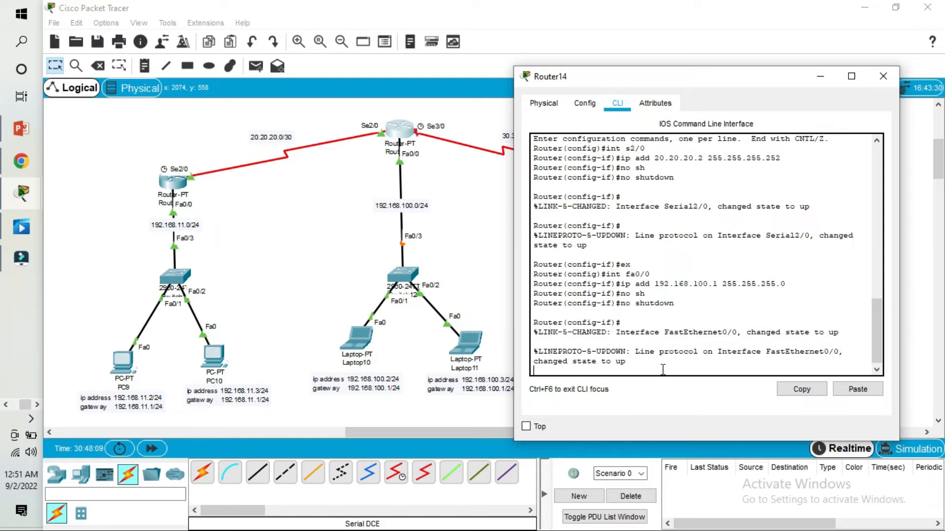
key(Return)
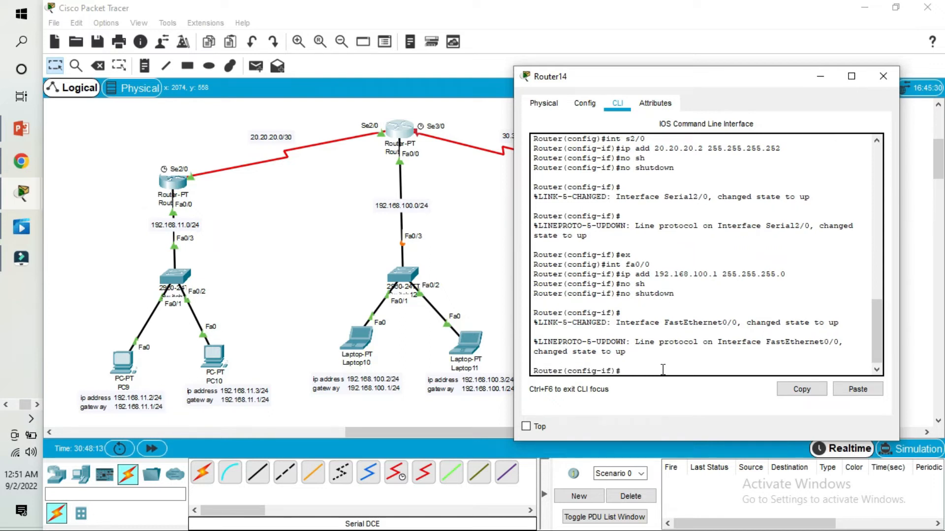
drag(650, 81, 182, 176)
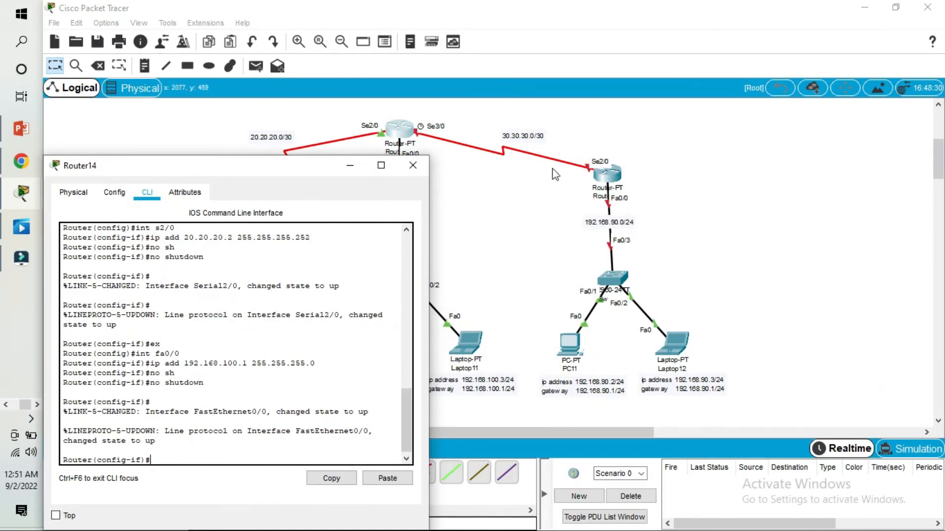
drag(245, 174, 708, 132)
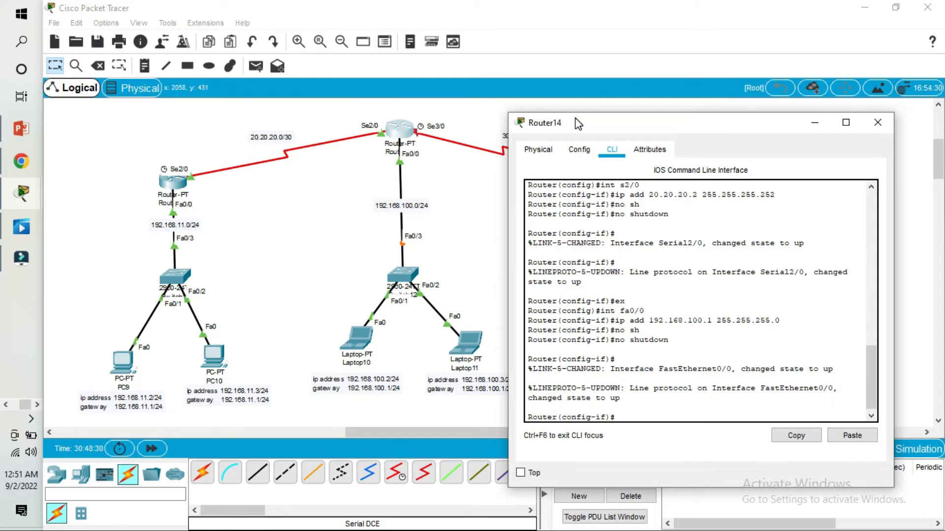
drag(574, 121, 584, 111)
text(ex)
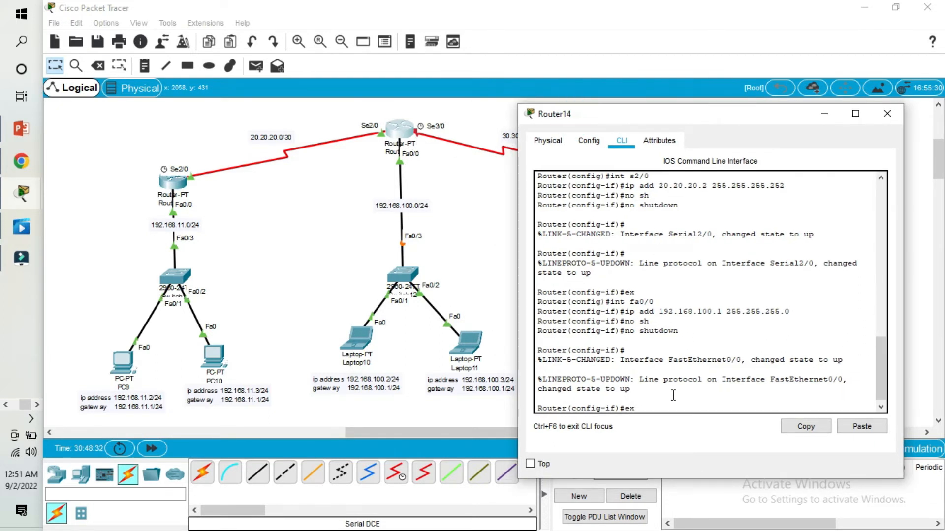
key(Return)
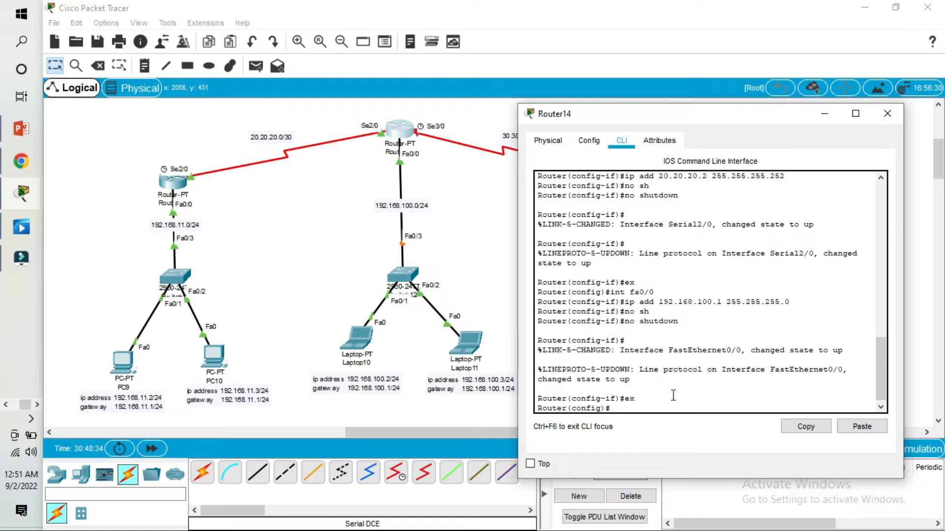
- Assign IP address 30.30.30.1 with mask 255.255.255.252 to Router14's serial interface s3/0
text(int s3/0)
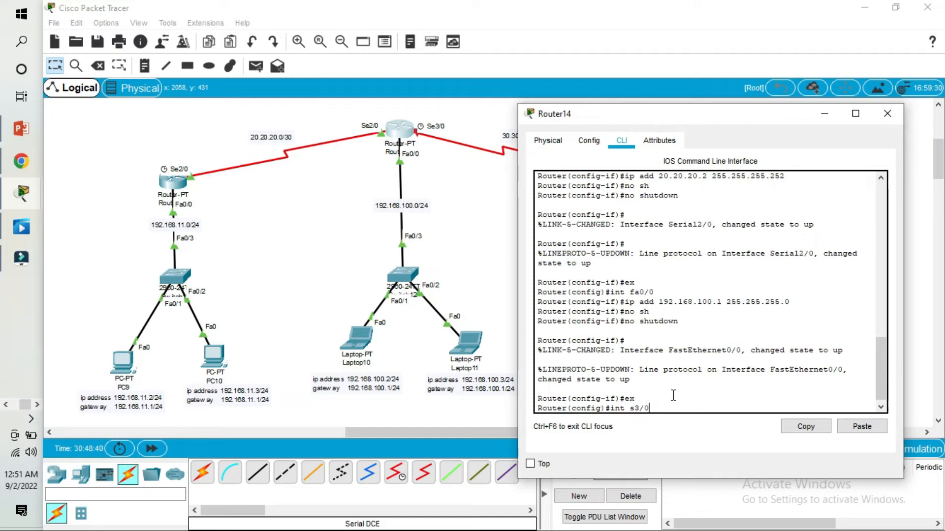
key(Return)
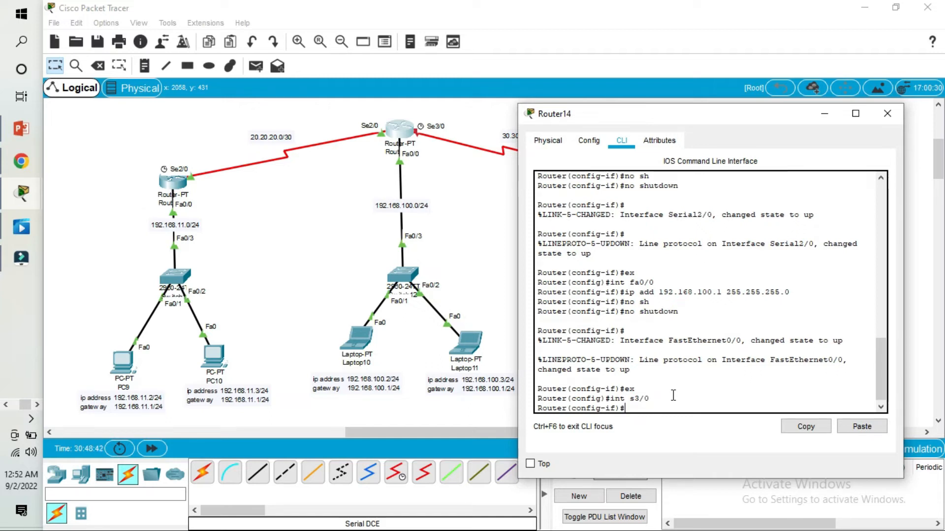
text(ip add)
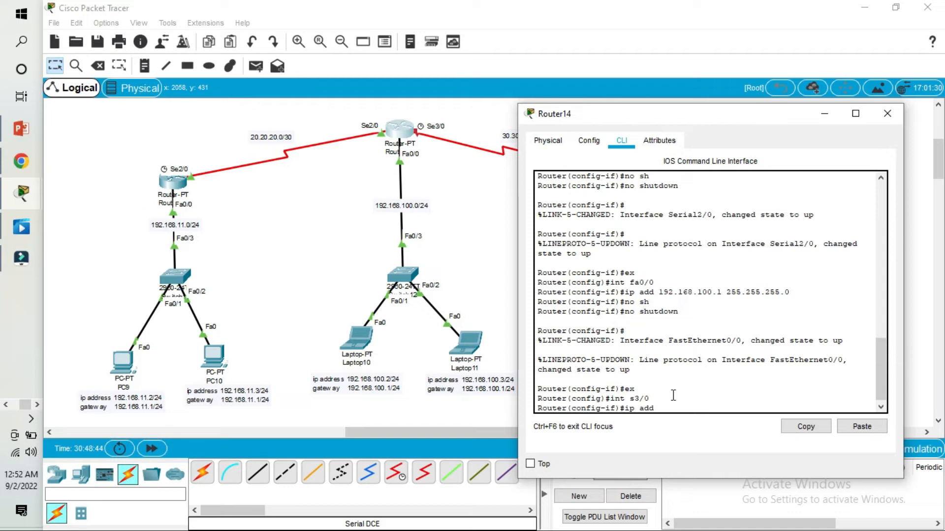
drag(687, 120, 177, 147)
click(148, 436)
text(3)
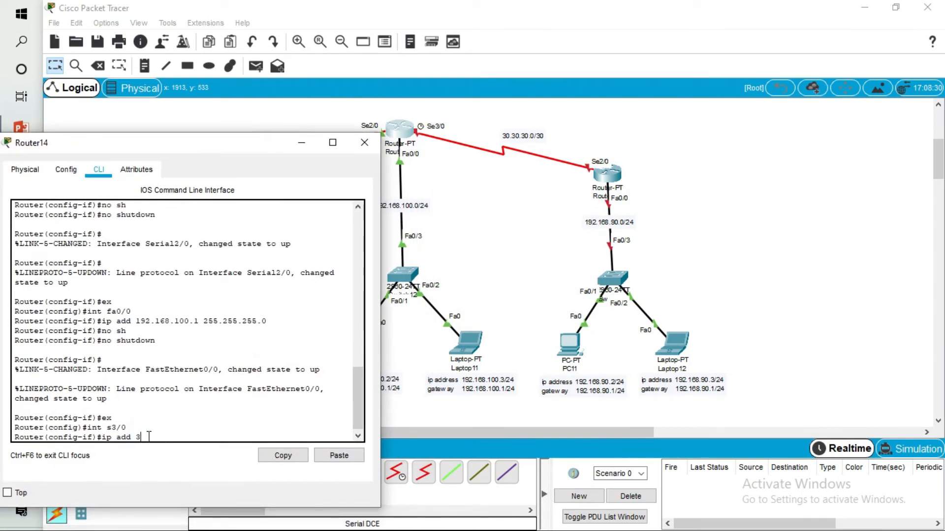
text(0.30.30.1 255)
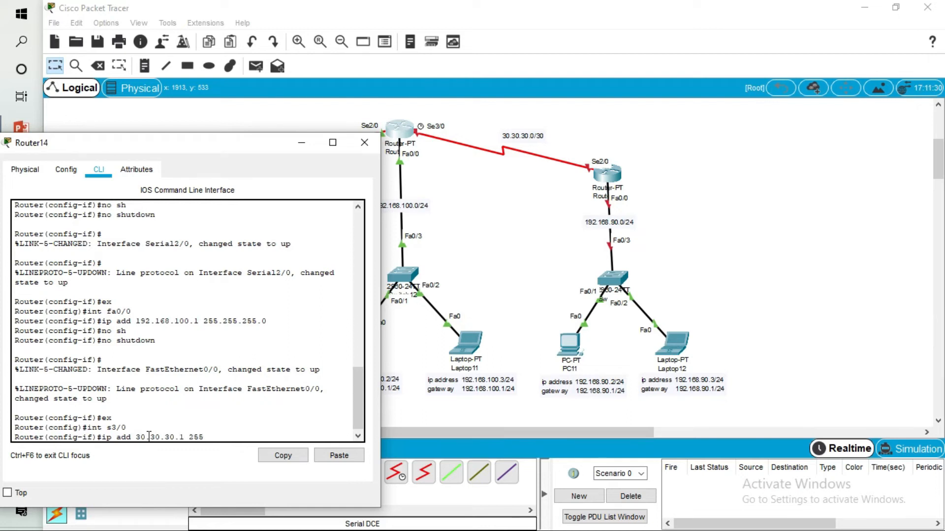
text(.255.255)
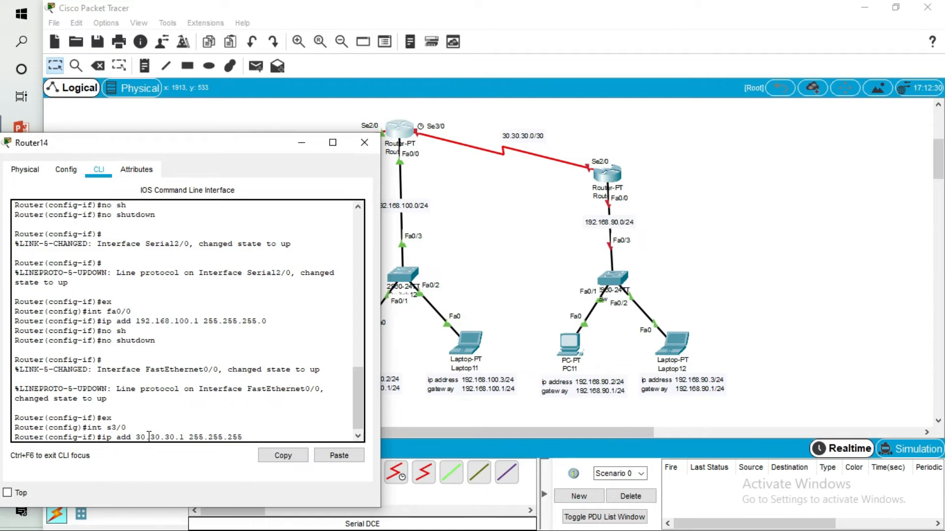
text(.252)
key(Return)
- Enable Router14's serial interface s3/0 with no shutdown and return to privileged EXEC mode with end
text(no sh)
key(Tab)
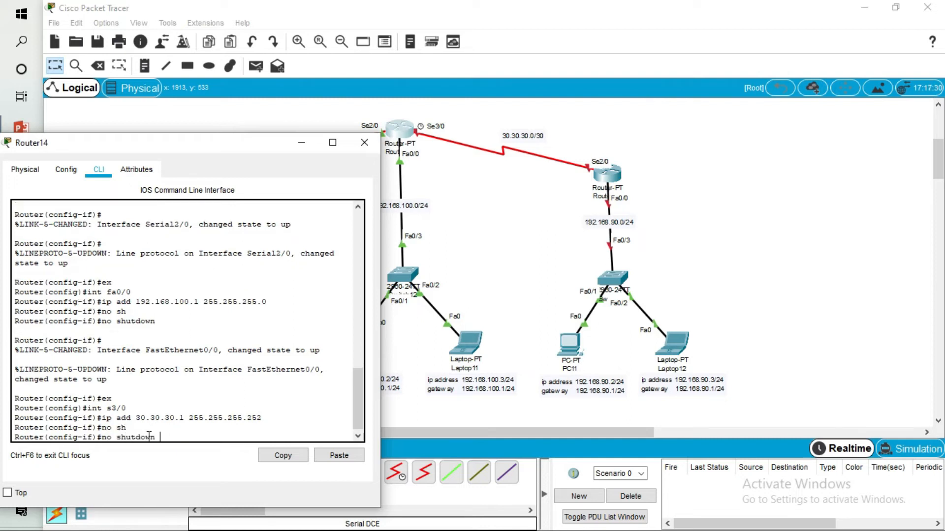
key(Return)
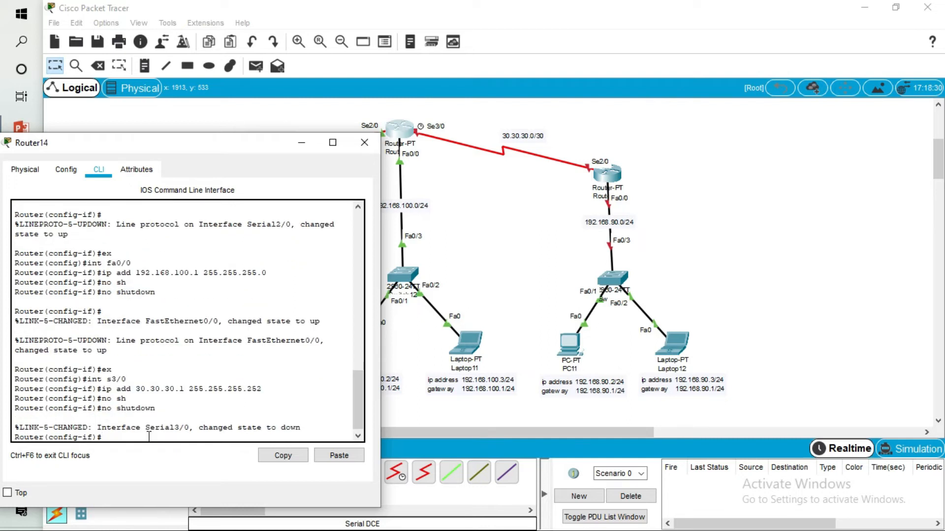
text(ex)
text(nd)
key(Return)
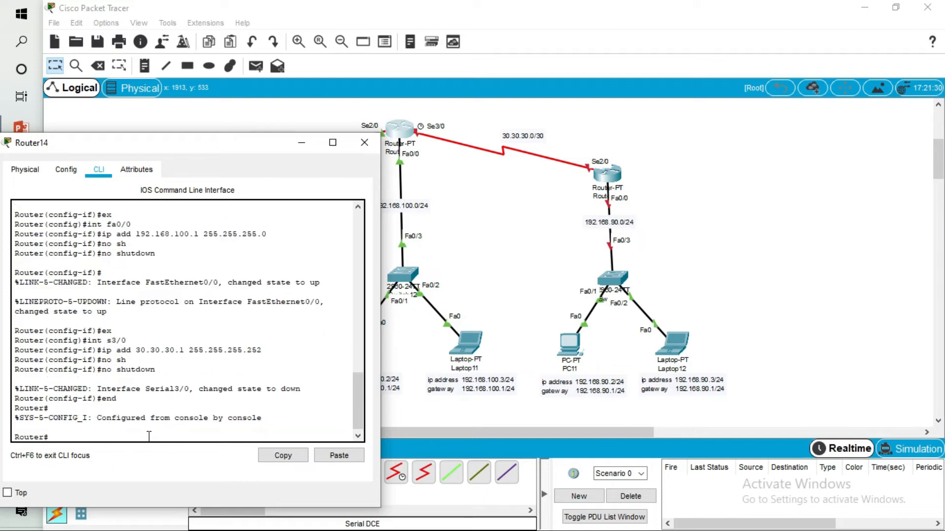
- Save Router14's configuration with the w command and close its window
text(w)
key(Return)
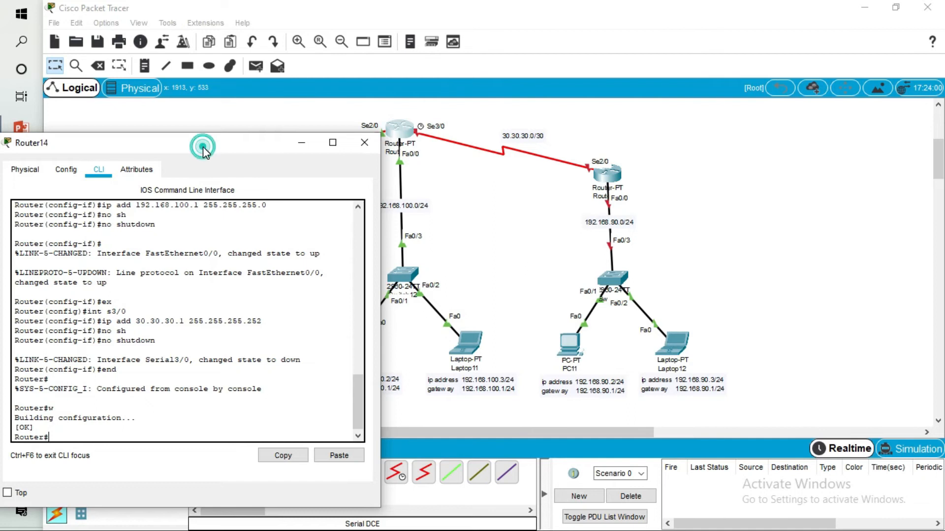
drag(203, 147, 238, 192)
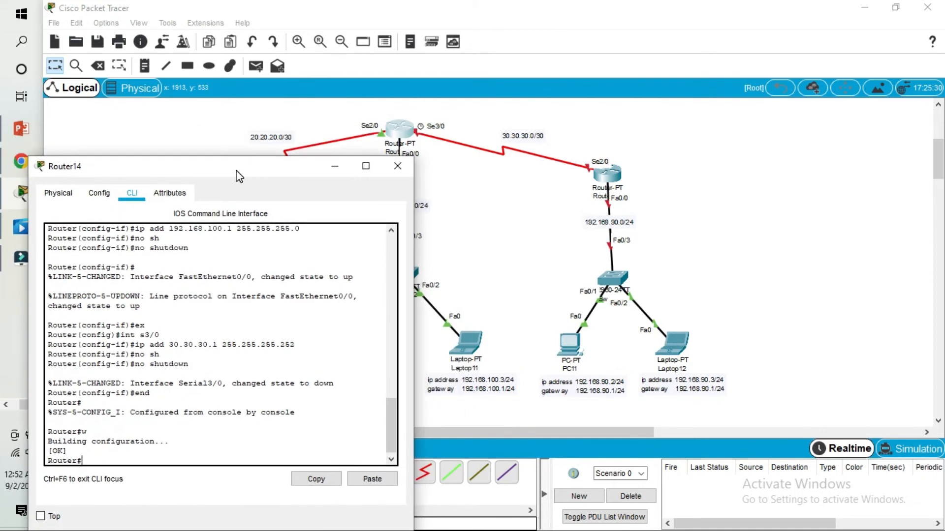
click(399, 167)
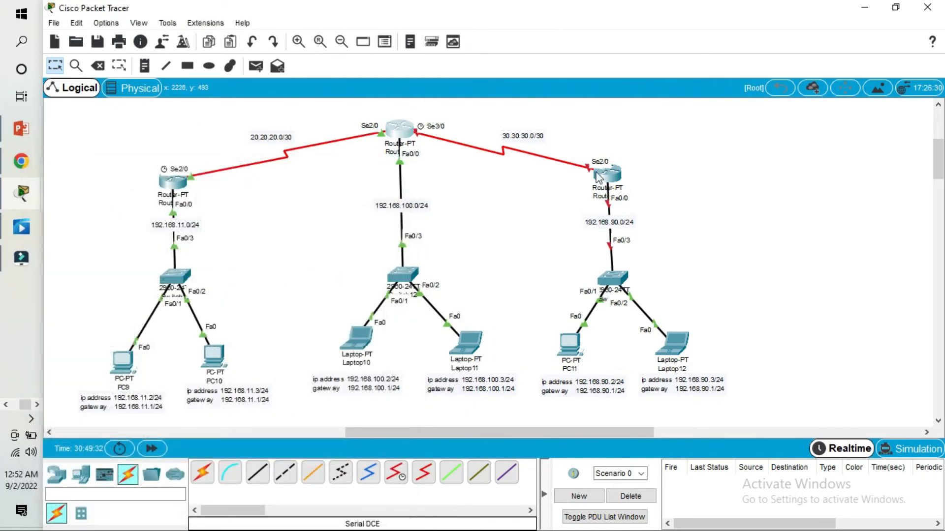
- Open the command line of Router15, the router on the 192.168.90.0/24 network, and answer no to the initial configuration dialog
click(611, 180)
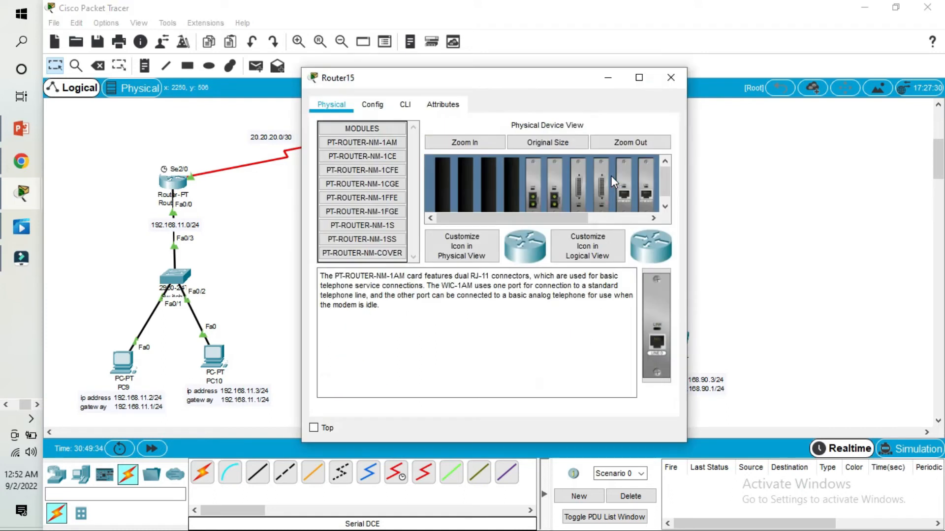
drag(506, 80, 287, 199)
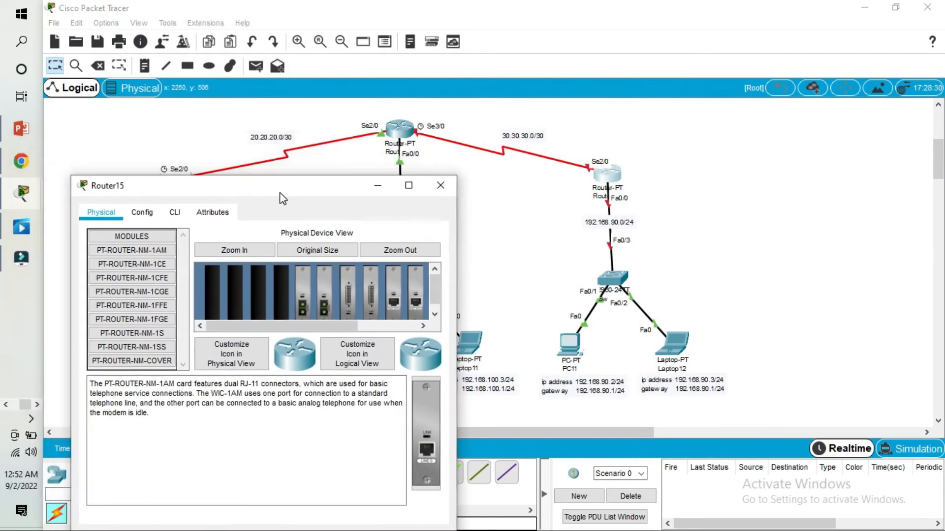
click(179, 212)
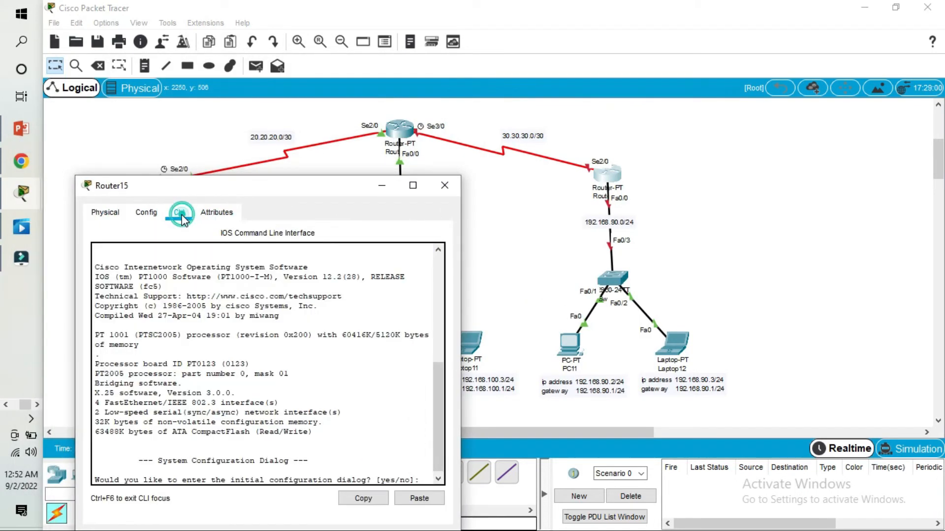
click(419, 479)
text(no)
key(Return)
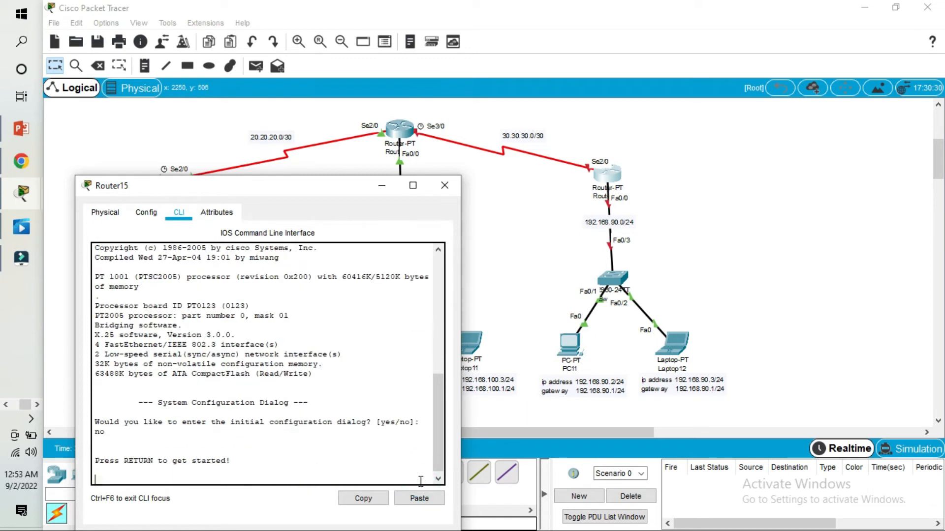
drag(250, 192, 245, 153)
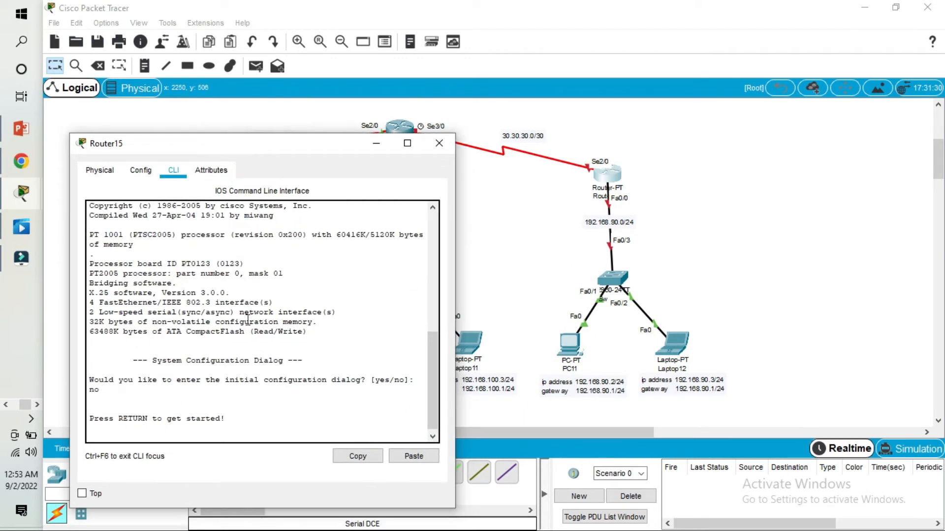
- Enter privileged EXEC mode on Router15 with en and go into global configuration mode with conf t
key(Return)
text(en)
key(Return)
text(conf)
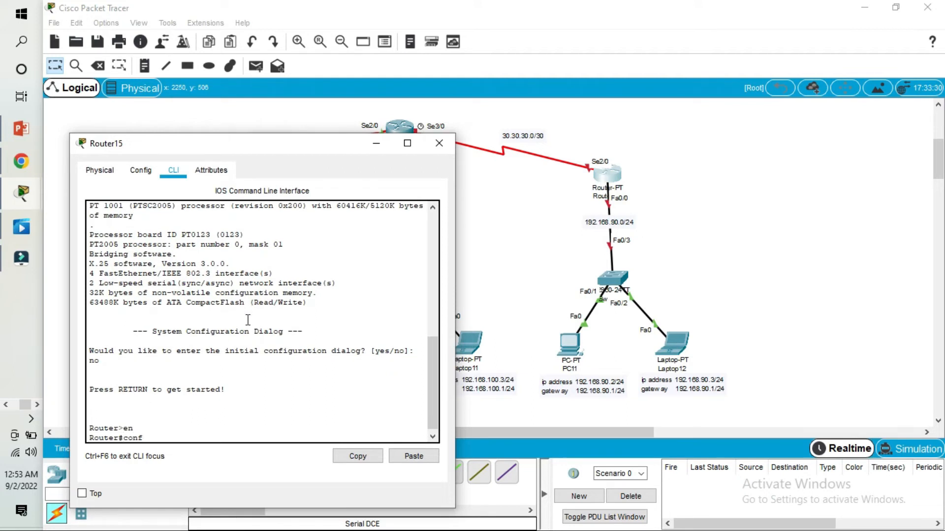
text( t)
key(Return)
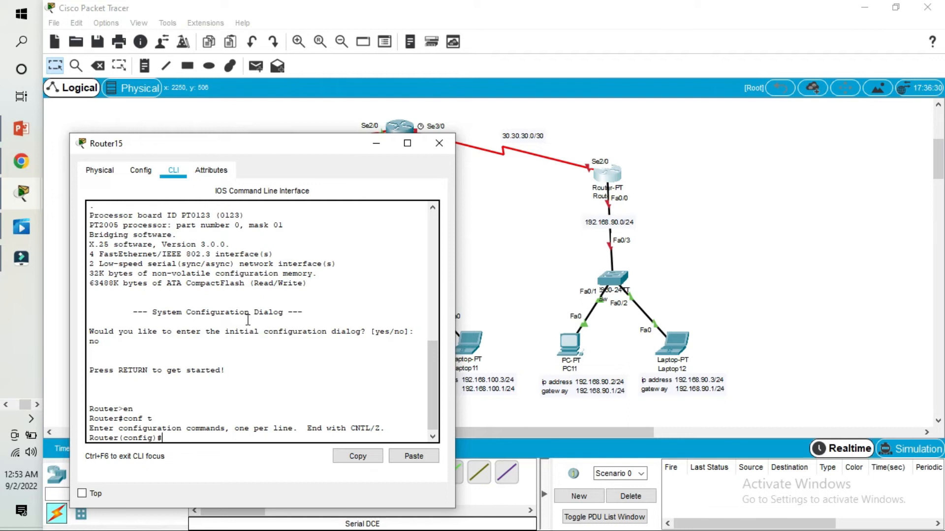
- Assign 30.30.30.2 with mask 255.255.255.252 to Router15's serial interface s2/0
text(int s2/0)
key(Return)
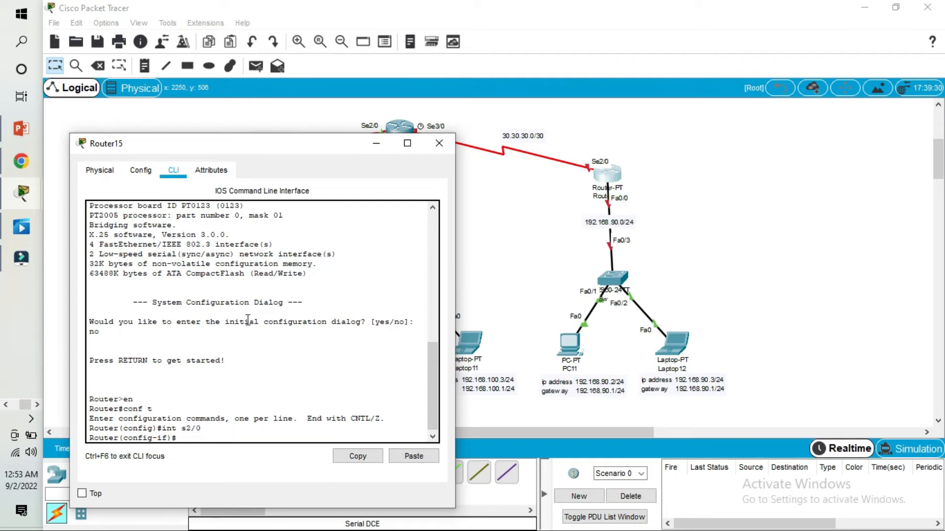
text(ip add 30.30.30.2)
text(255.255.255.)
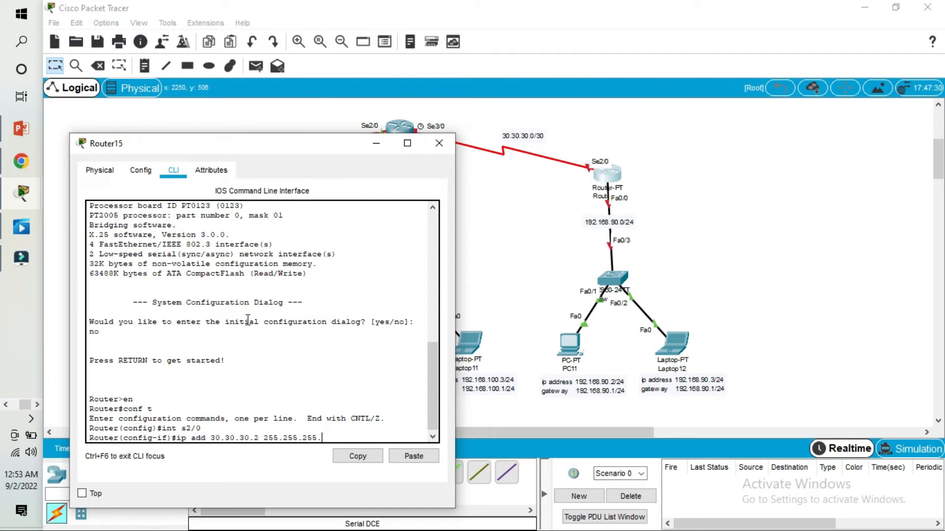
text(252)
key(Return)
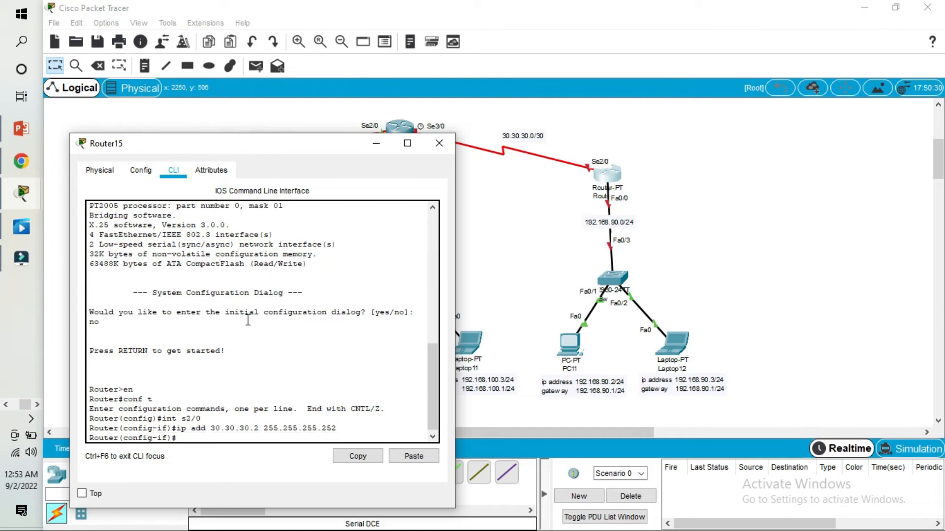
- Enable Router15's serial interface s2/0 with no shutdown and exit interface configuration with ex
text(no sh)
key(Tab)
key(Return)
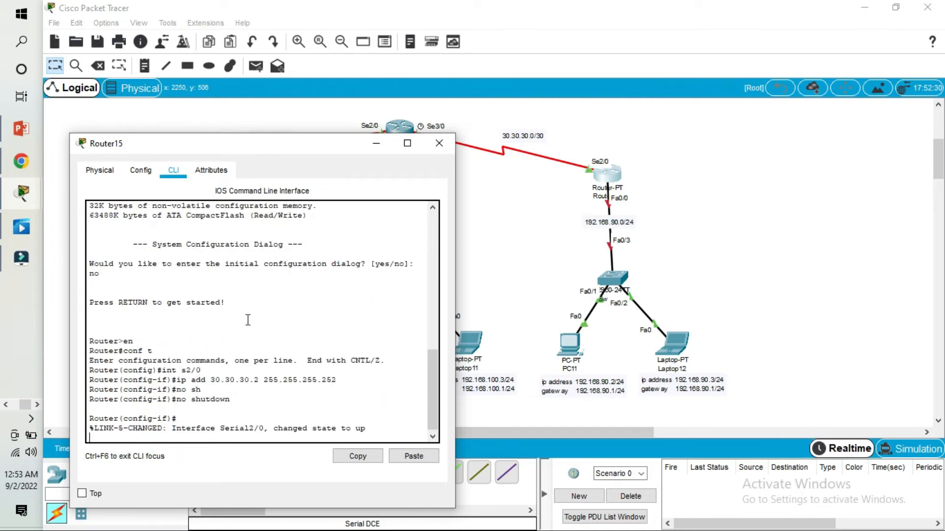
mouse_move(276, 142)
mouse_down()
mouse_move(316, 235)
mouse_move(282, 139)
mouse_up()
key(Return)
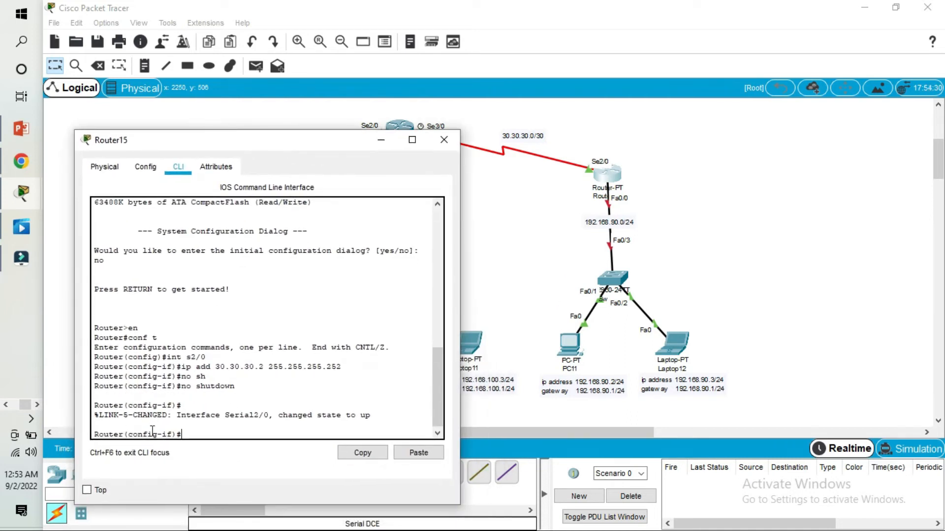
text(ex)
key(Return)
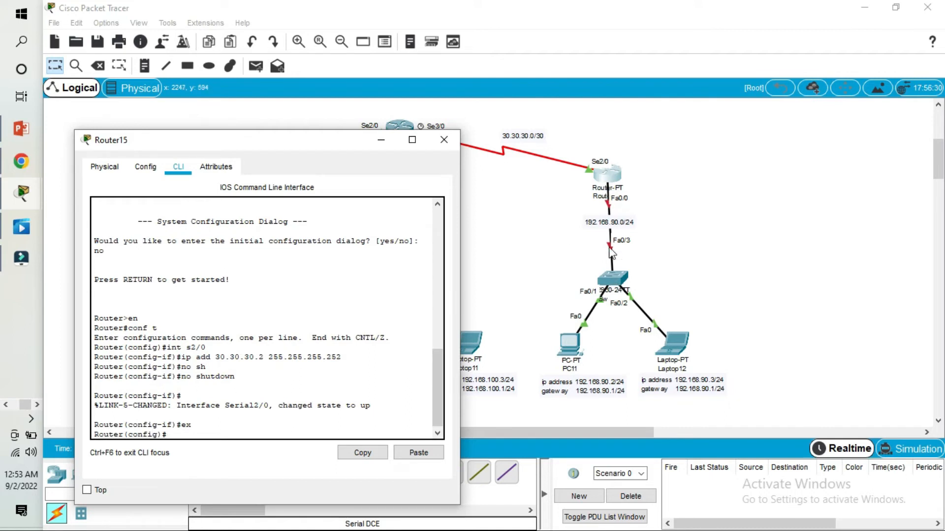
- Assign 192.168.90.1 with mask 255.255.255.0 to Router15's interface fa0/0
text(i)
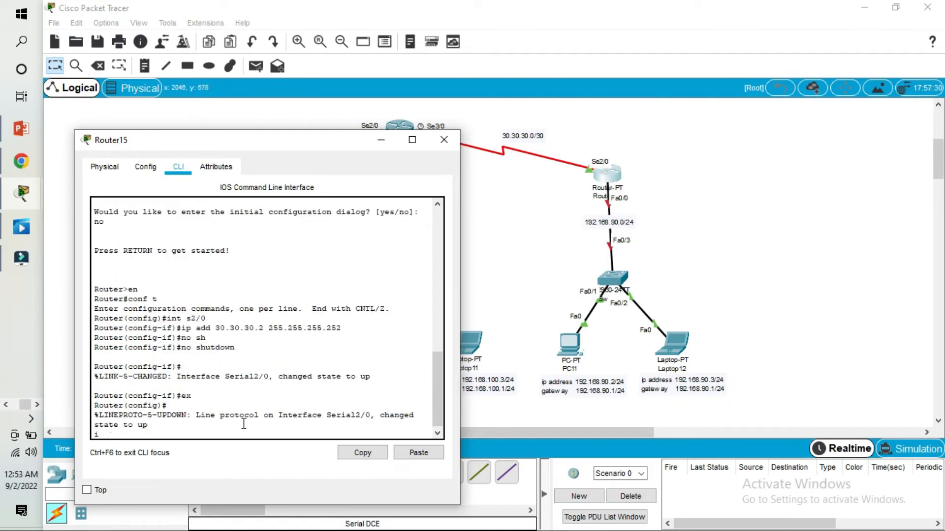
key(Return)
text(int fa0/0)
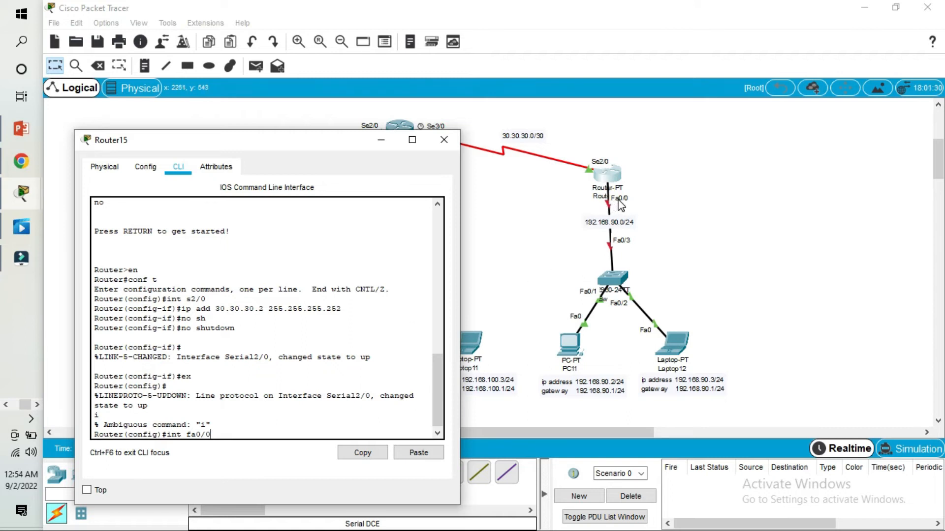
key(Return)
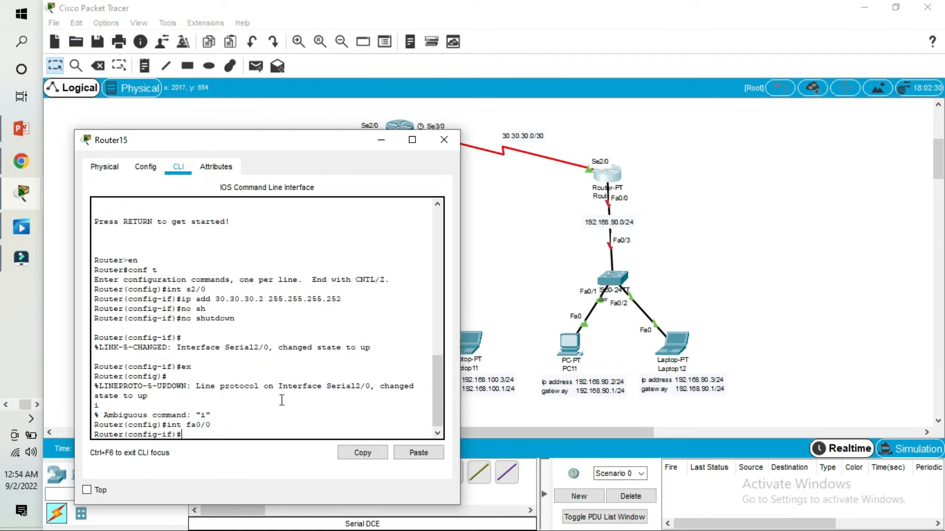
text(ip add 192.168.90.1 255.255.255.0)
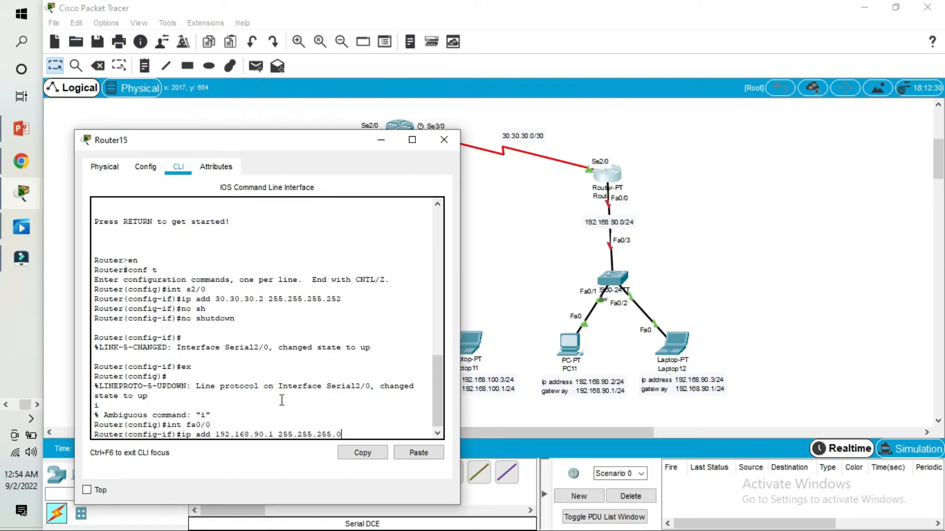
key(Return)
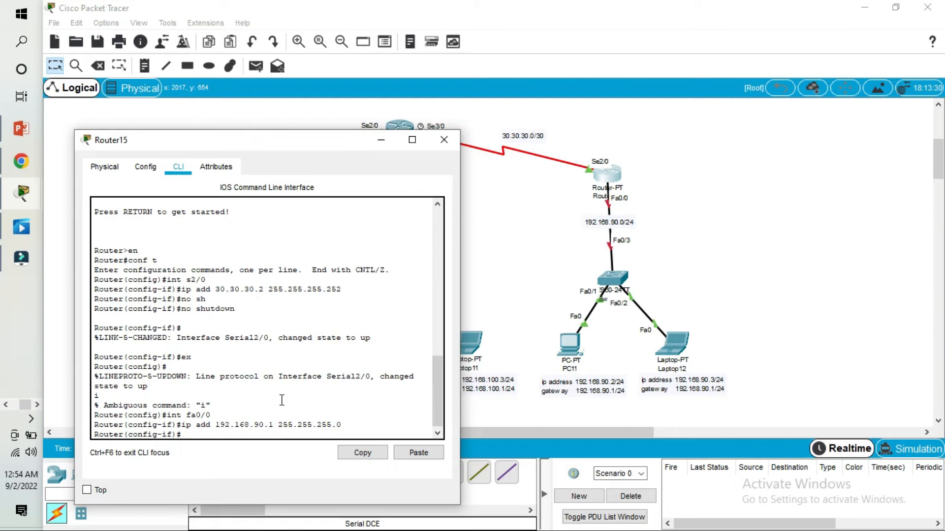
- Enable Router15's interface fa0/0 with no shutdown and exit to privileged EXEC mode
text(no sh)
key(Tab)
key(Return)
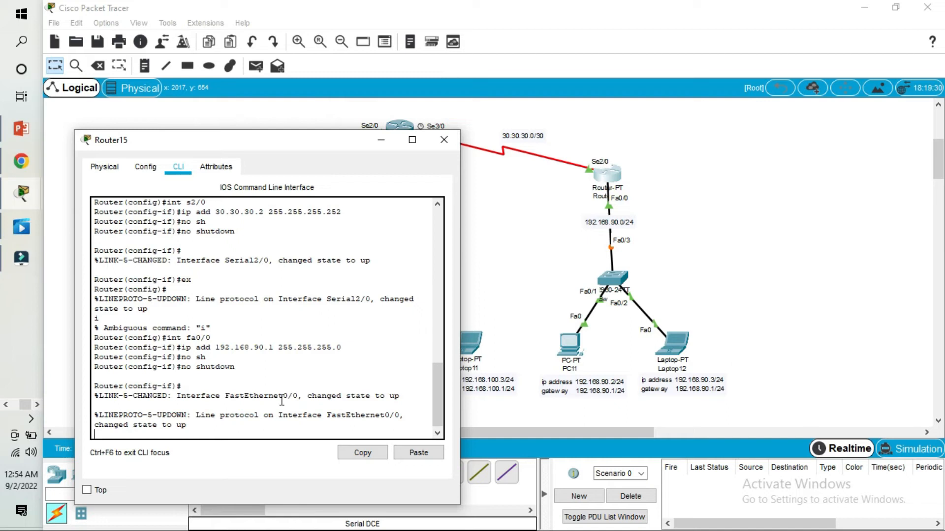
key(Return)
text(ex)
key(Return)
text(ex)
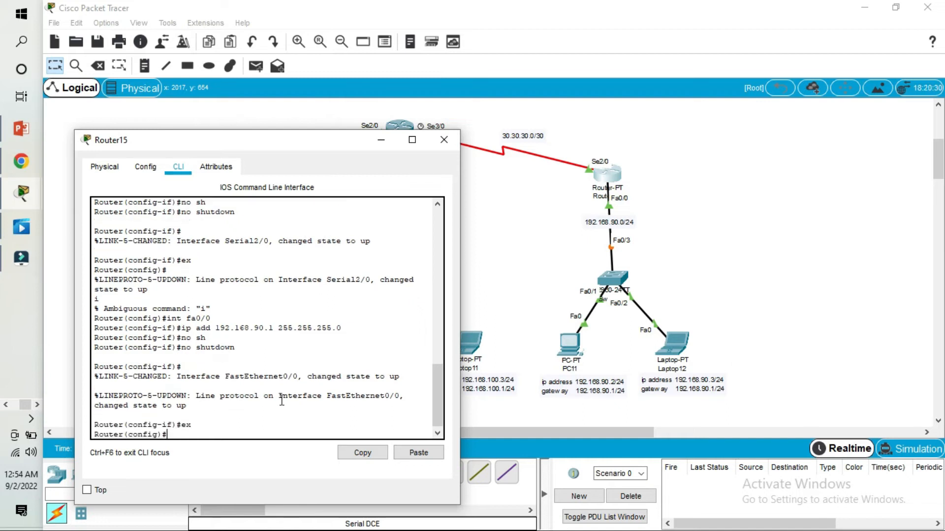
key(Return)
- Save Router15's configuration with the w command and close its window
text(w)
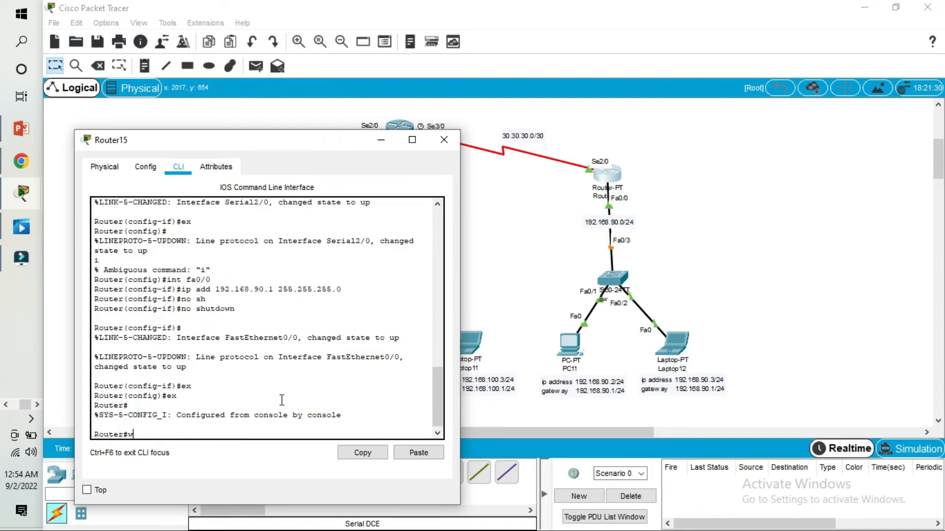
key(Return)
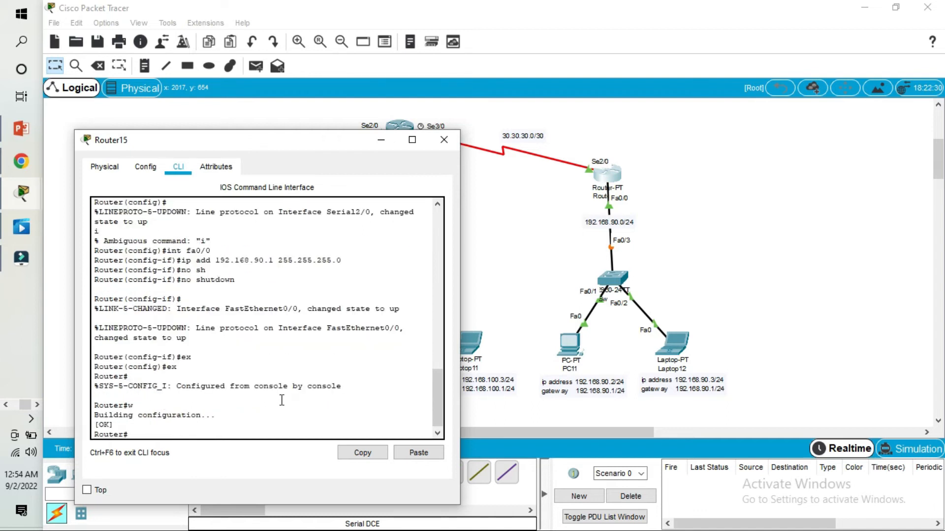
click(444, 140)
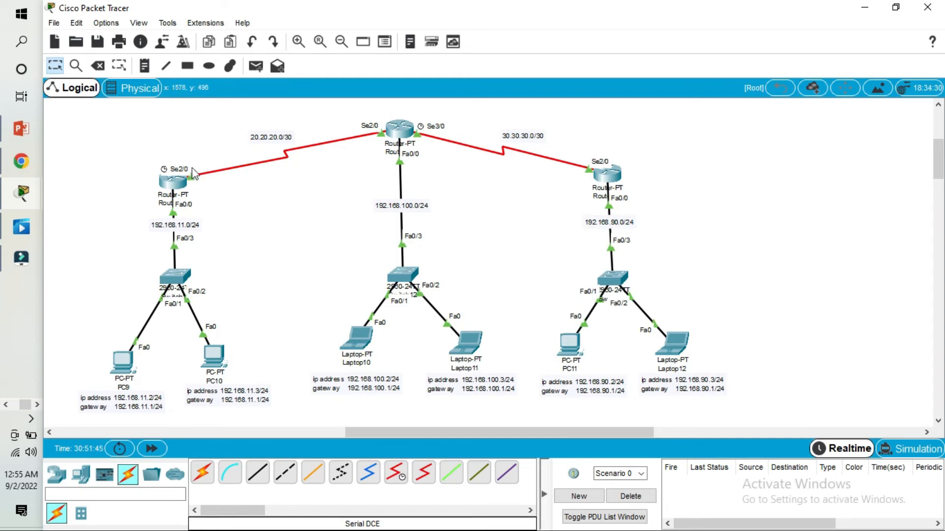
- Open the command line of Router13, the router on the 192.168.11.0/24 network, and enter global configuration mode with conf t
click(180, 181)
drag(398, 78, 520, 115)
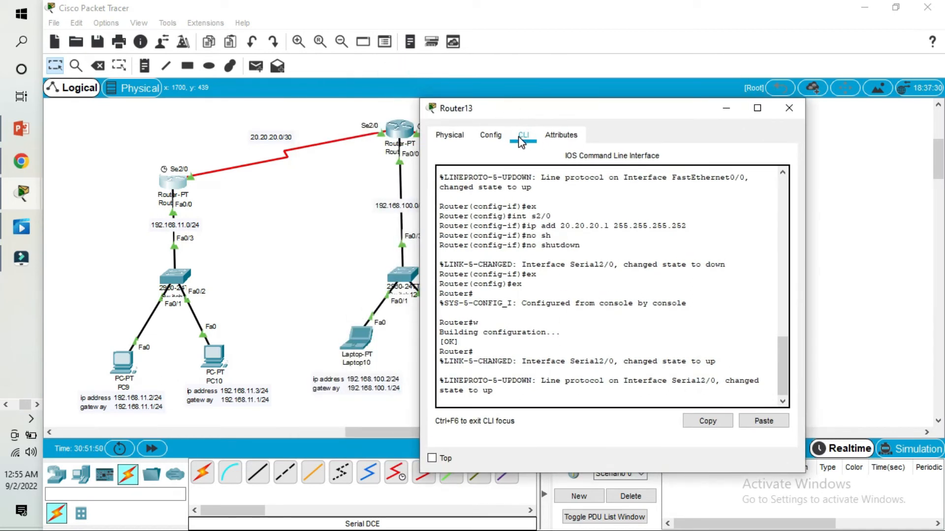
click(464, 400)
key(Return)
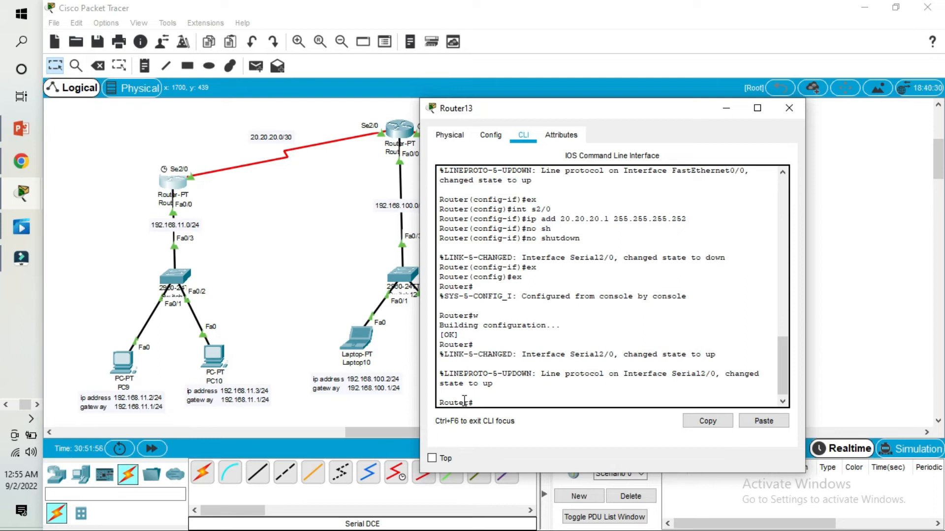
text(conf t)
key(Return)
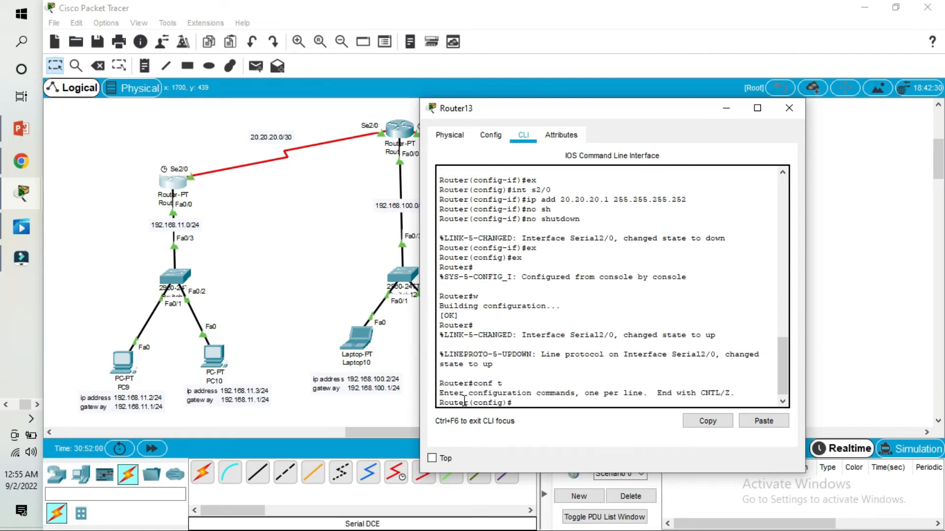
- Start RIP on Router13 with router rip and set it to version 2
text(router rip)
key(Return)
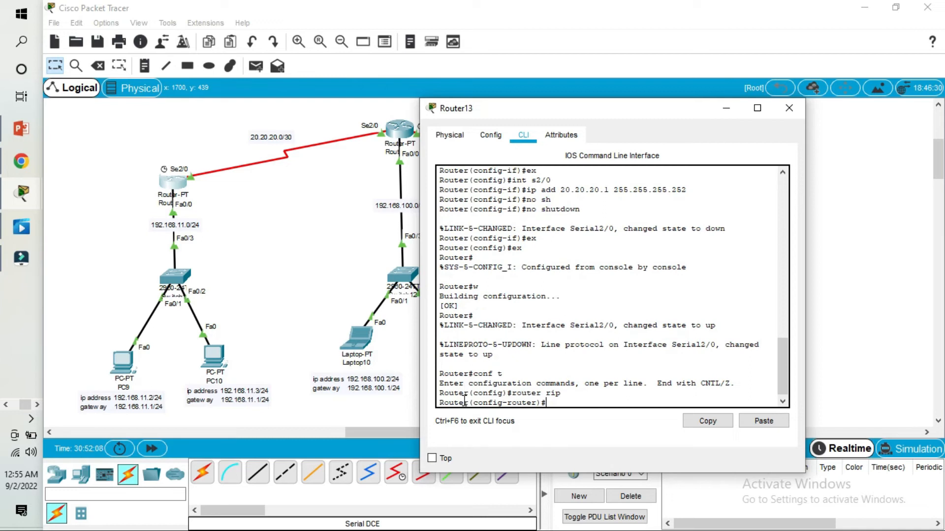
text(version 2)
key(Return)
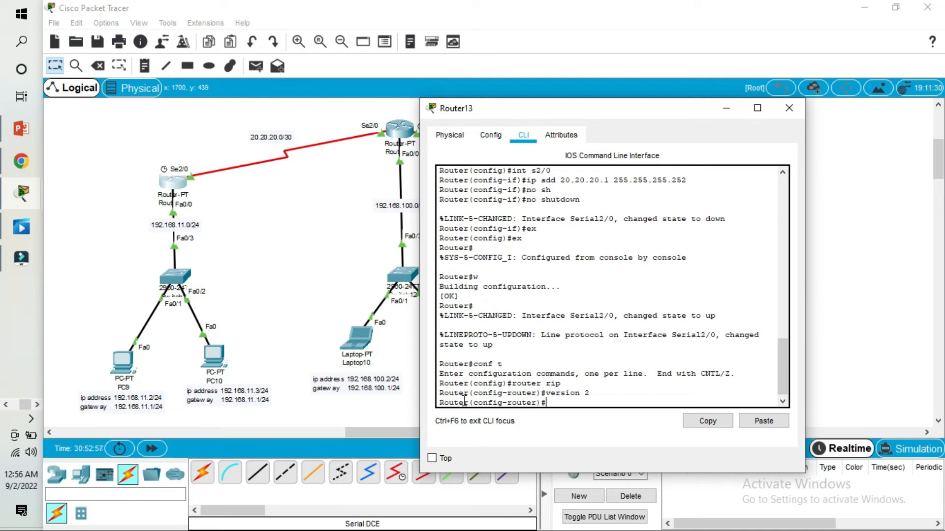
- Advertise the LAN network 192.168.11.0 in Router13's RIP configuration
text(network)
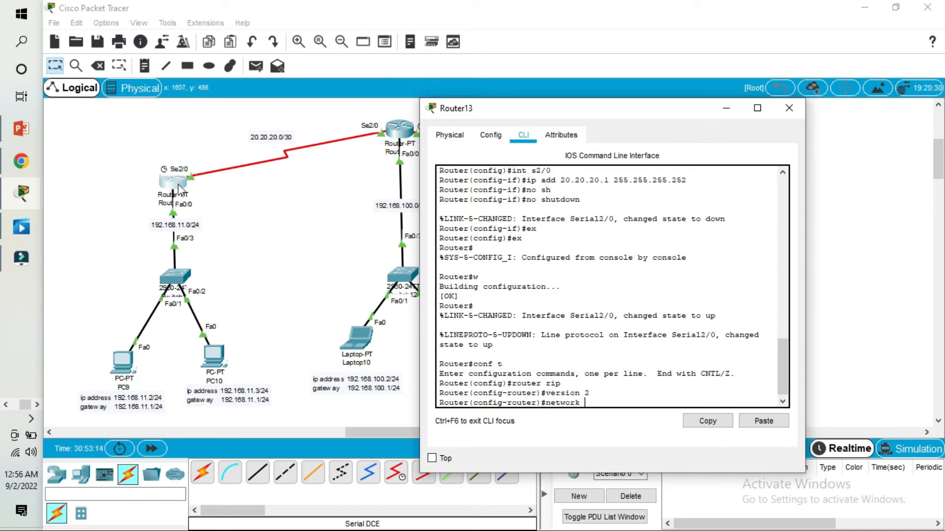
click(595, 403)
text(192.168.11.0)
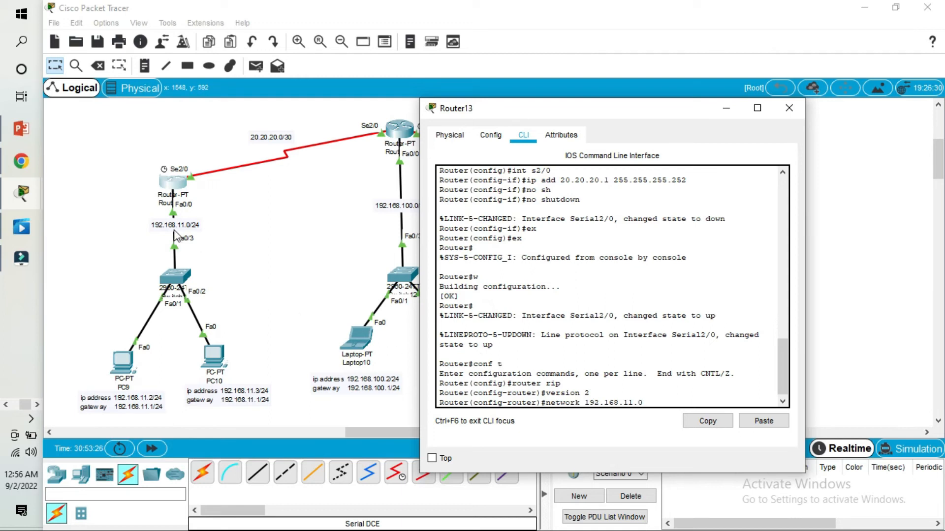
click(662, 404)
key(Return)
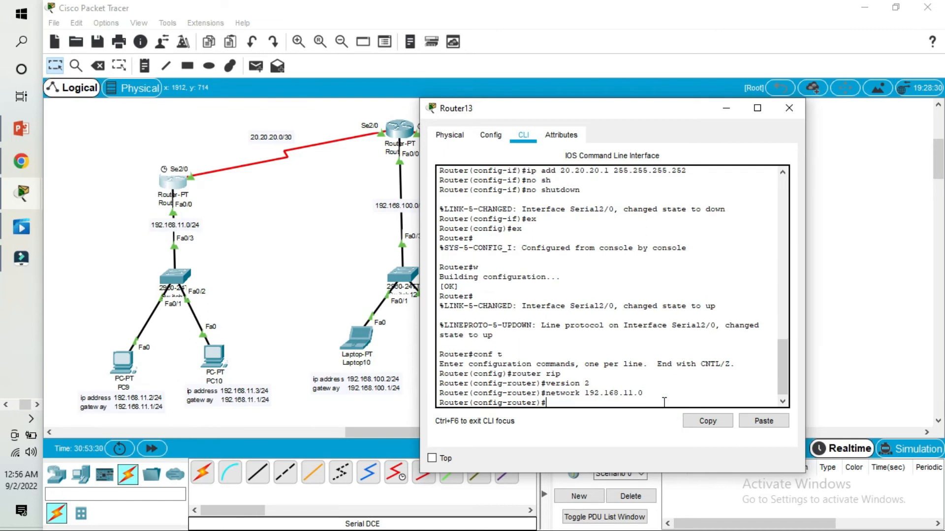
- Reuse the previous network command to advertise the serial network 20.20.20.0 in Router13's RIP configuration
key(Up)
key(BackSpace)
key(BackSpace)
key(BackSpace)
key(BackSpace)
key(BackSpace)
key(BackSpace)
key(BackSpace)
key(BackSpace)
key(BackSpace)
key(BackSpace)
key(BackSpace)
text(20.20.20.)
key(Return)
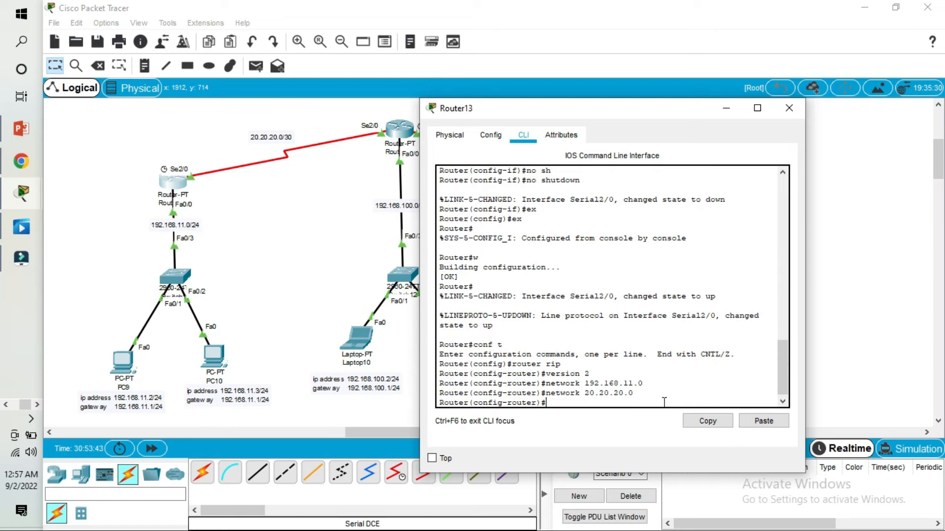
- Disable automatic route summarization in Router13's RIP configuration with no auto-summary
text(no aou)
key(Tab)
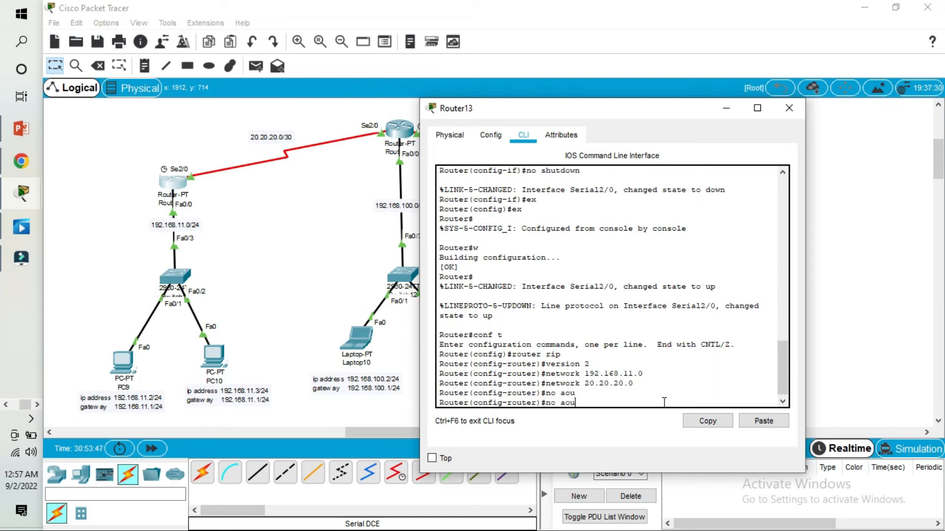
key(BackSpace)
key(BackSpace)
text(uto-summary)
key(Tab)
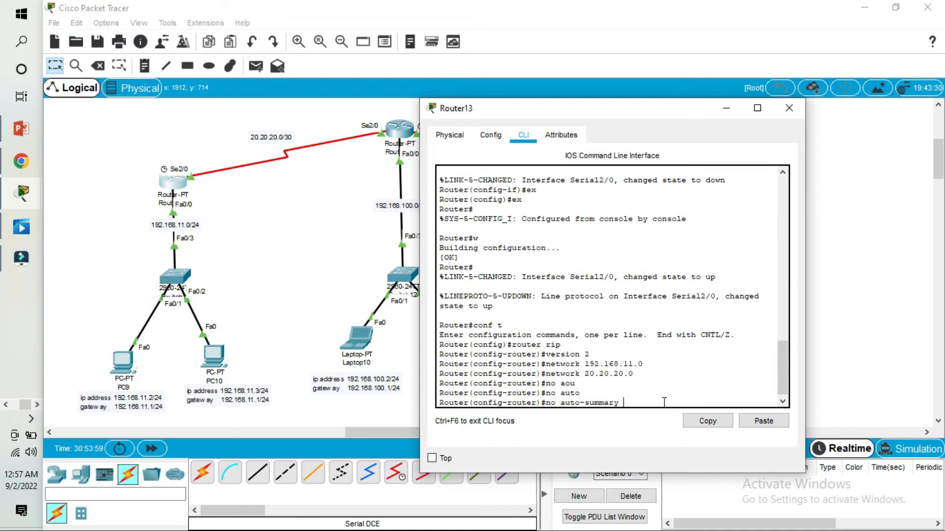
key(Return)
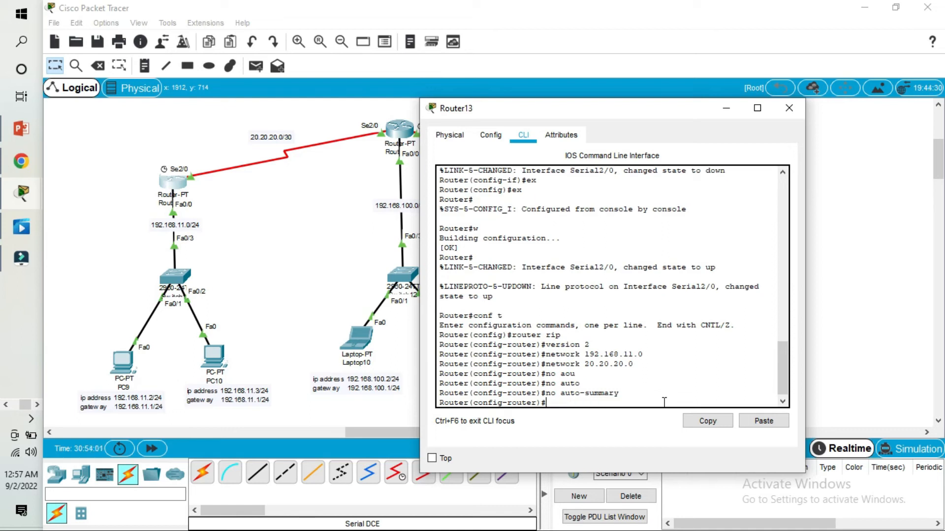
- Exit Router13's configuration back to privileged EXEC mode and close its window
text(ex)
key(Return)
text(ex)
key(Return)
key(Return)
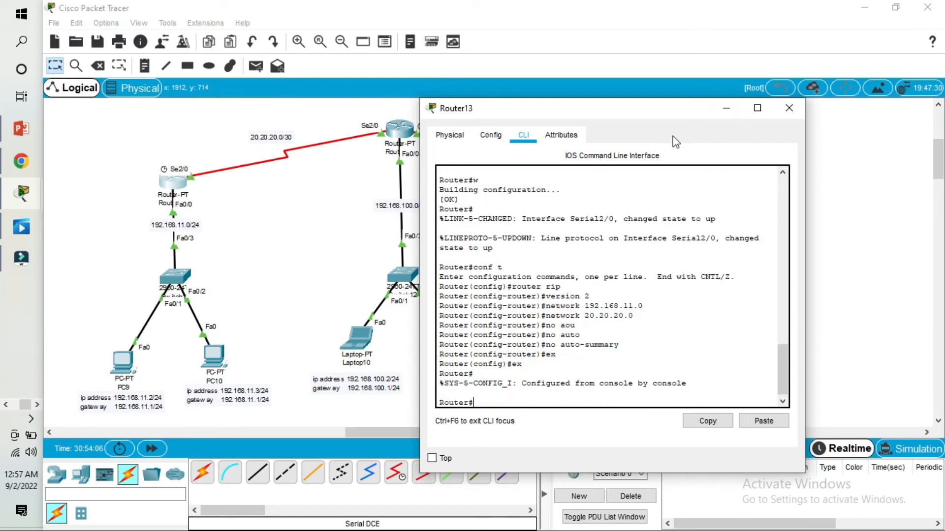
drag(609, 112, 406, 125)
click(586, 121)
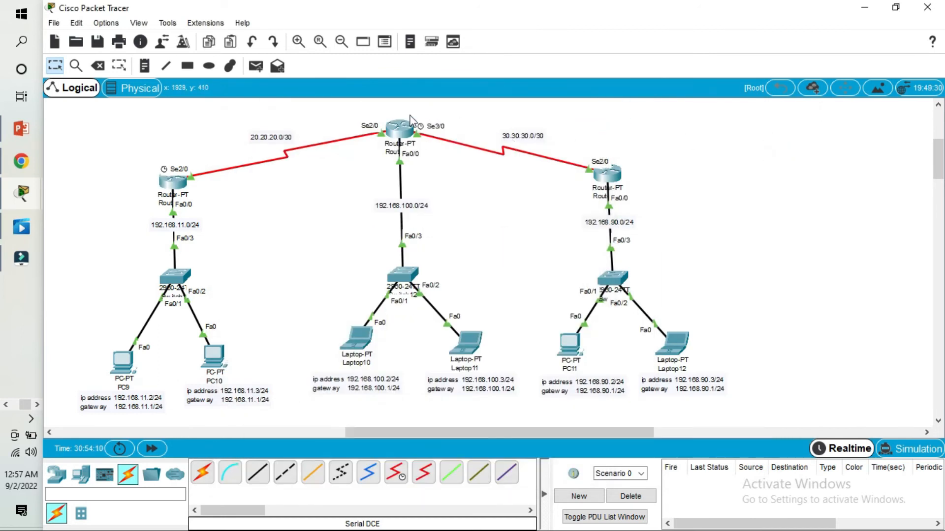
- Open the command line of Router14, the router on the 192.168.100.0/24 network, and enter global configuration mode with conf t
click(401, 128)
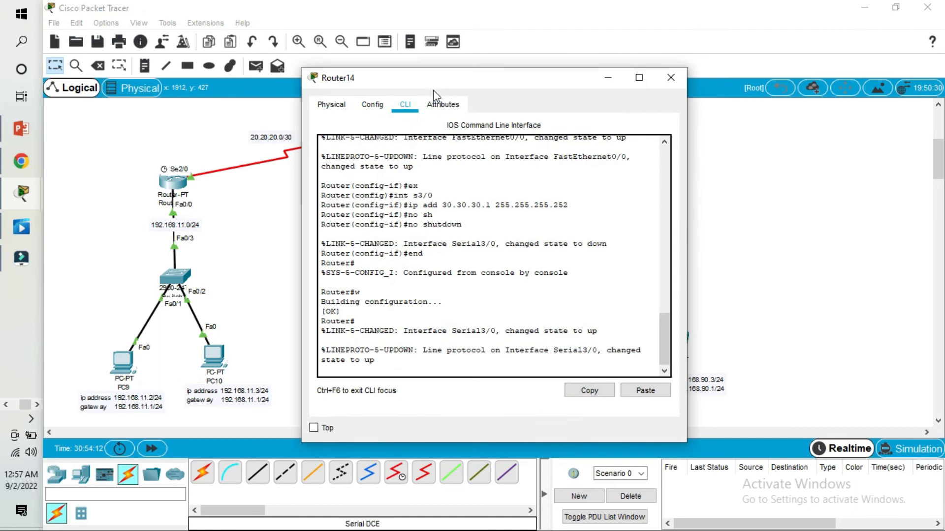
drag(439, 81, 717, 79)
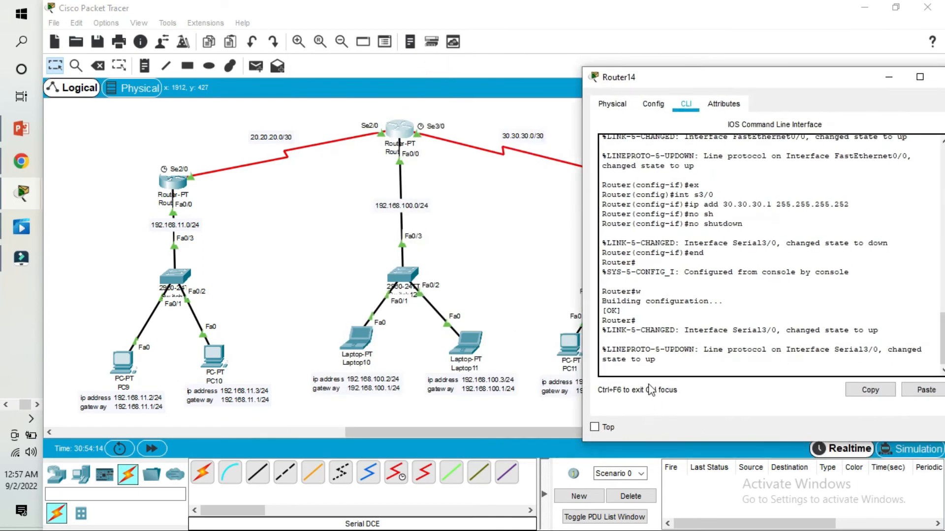
click(639, 373)
key(Return)
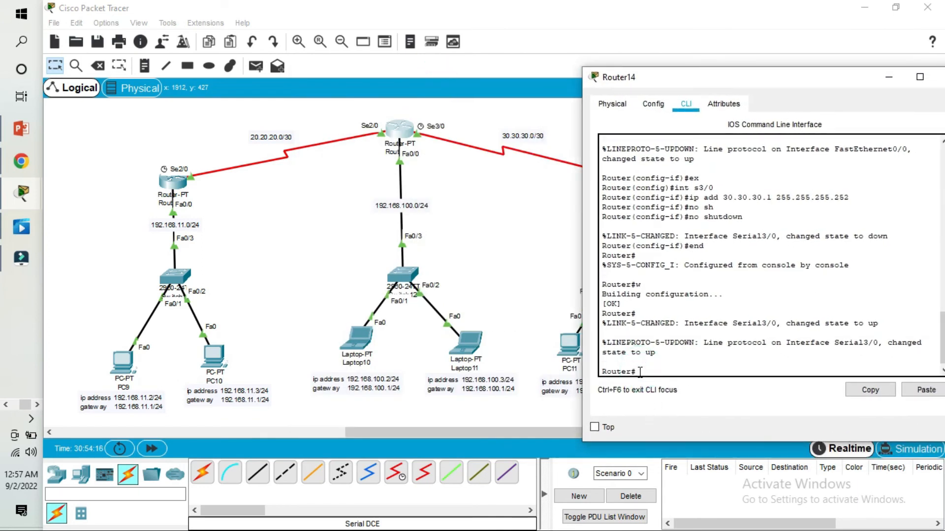
text(conf t)
key(Return)
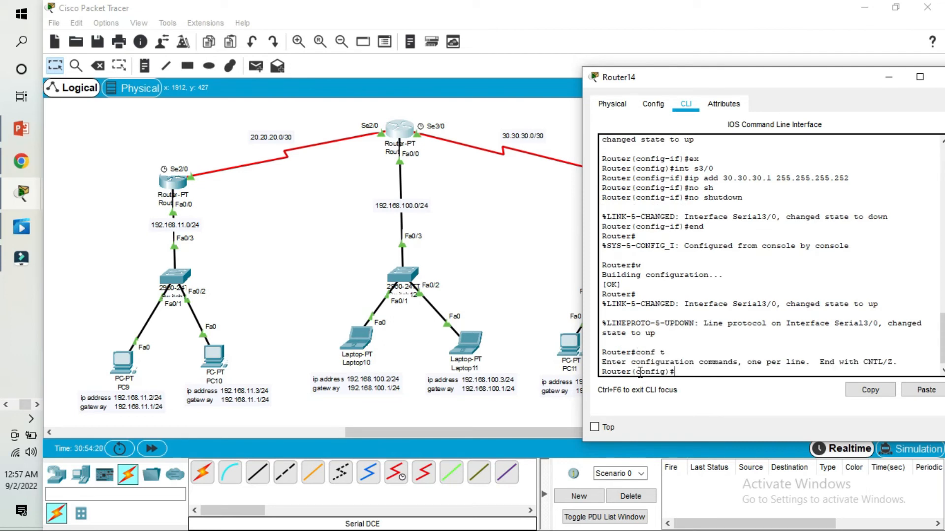
- Enable RIP routing on Router14 and set it to version 2
text(router rip)
key(Return)
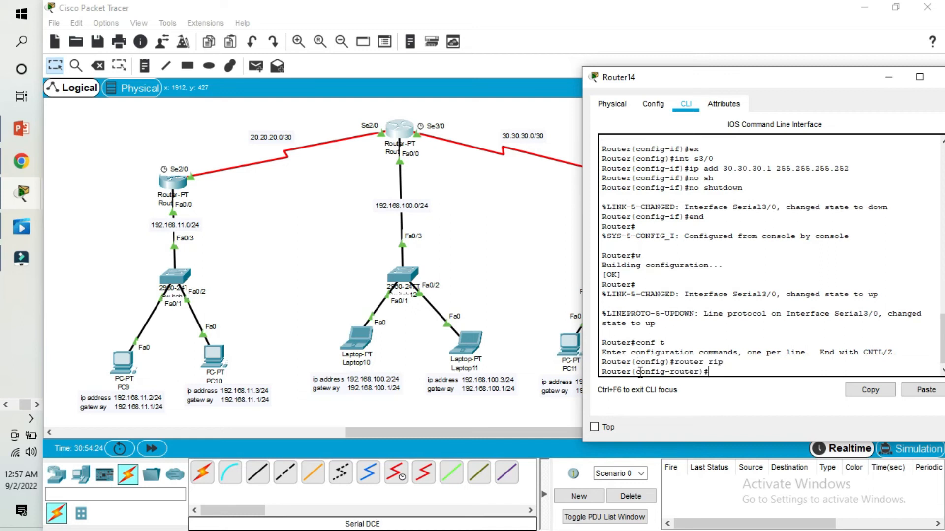
text(version 2)
key(Return)
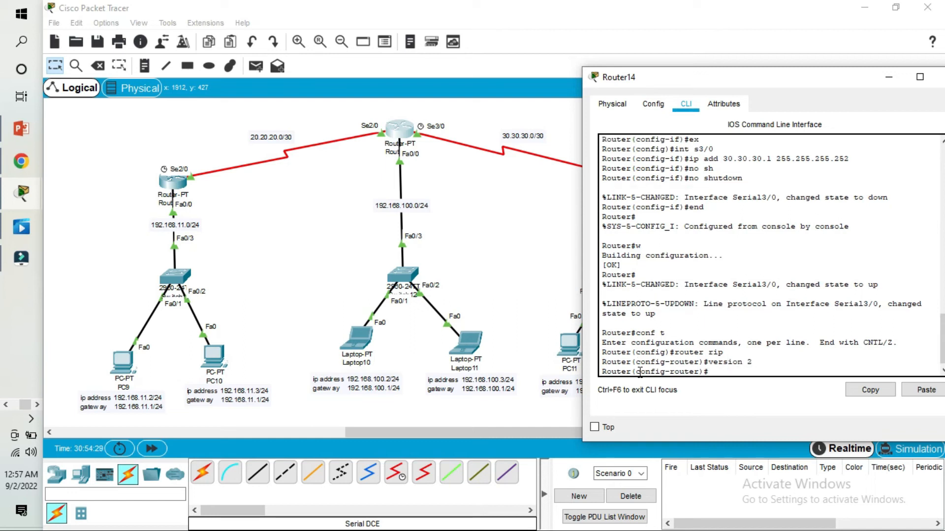
- Advertise the serial network 20.20.20.0 in Router14's RIP configuration
text(network)
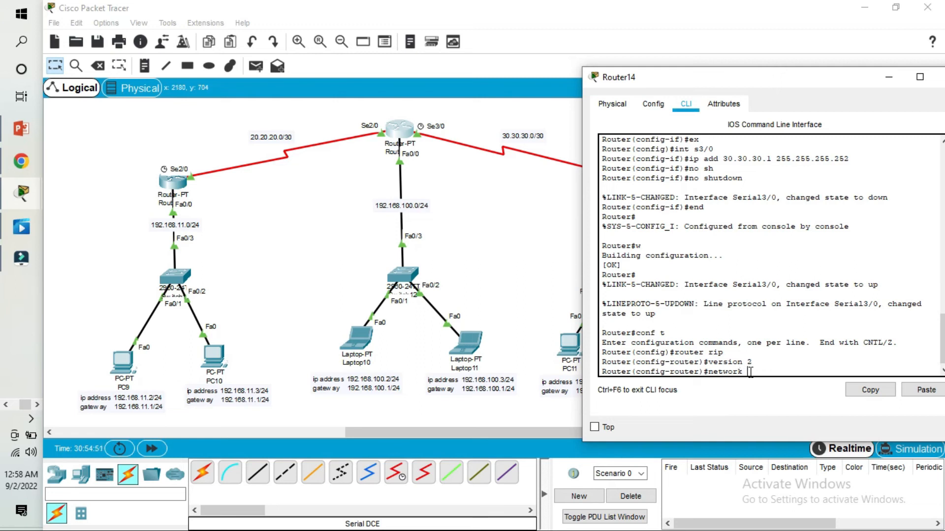
text(00)
text(.)
text(0.20.0)
key(Return)
- Reuse the previous network command to advertise the serial network 30.30.30.0 in Router14's RIP configuration
key(Up)
key(BackSpace)
key(BackSpace)
key(BackSpace)
key(BackSpace)
key(BackSpace)
key(BackSpace)
key(BackSpace)
key(BackSpace)
key(BackSpace)
key(BackSpace)
text(30.30.30.0)
key(Return)
- Reuse the previous network command to advertise the LAN network 192.168.100.0 in Router14's RIP configuration
key(Up)
key(BackSpace)
key(BackSpace)
key(BackSpace)
key(BackSpace)
key(BackSpace)
key(BackSpace)
key(BackSpace)
key(BackSpace)
key(BackSpace)
key(BackSpace)
text(192)
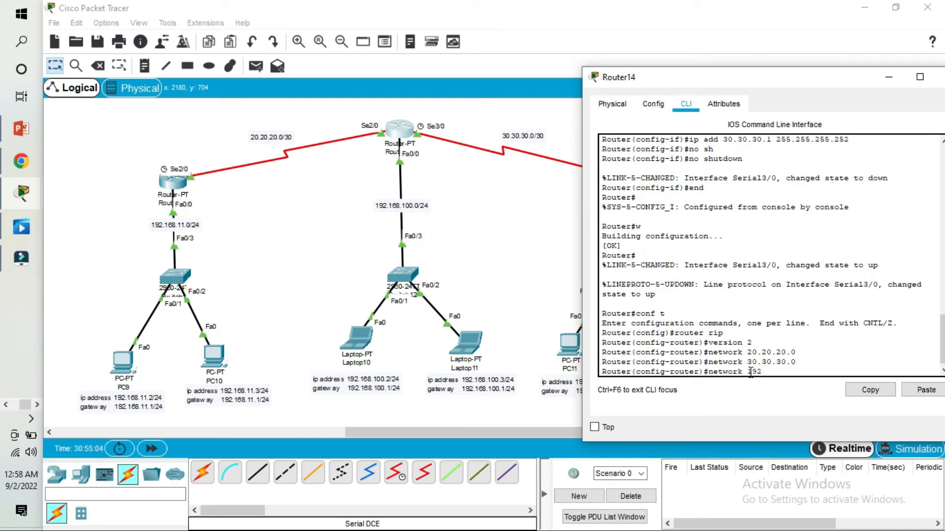
text(.168.100.0)
key(Return)
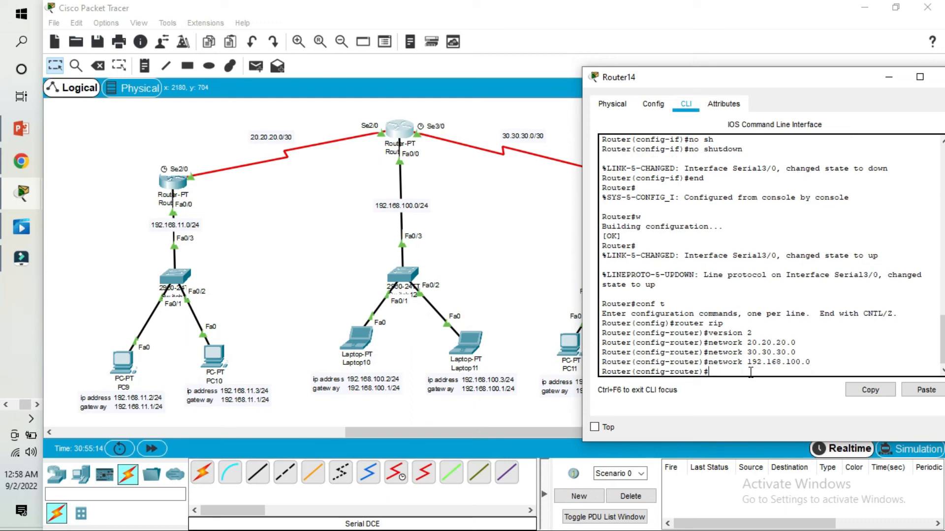
- Disable automatic route summarization in Router14's RIP configuration with no auto-summary
text(no aut)
key(Tab)
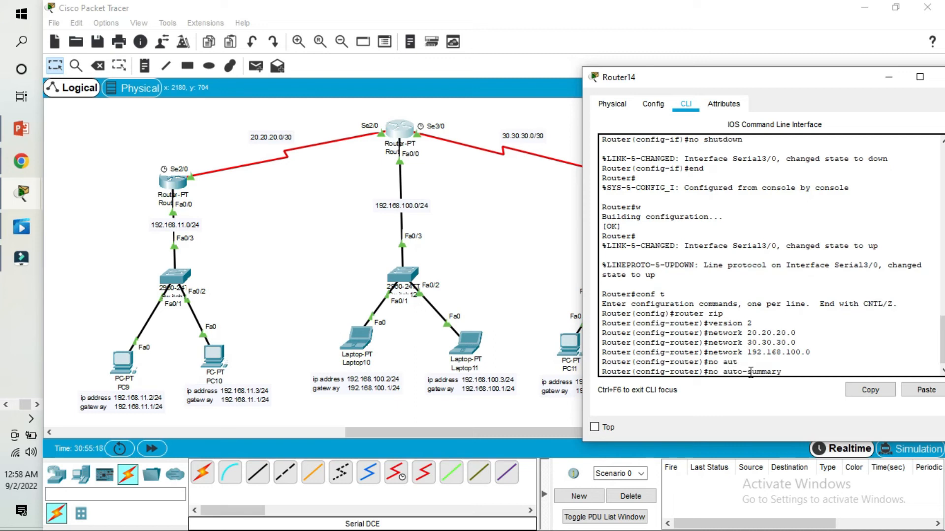
key(Return)
- Exit Router14's configuration back to privileged EXEC mode and close its window
text(ex)
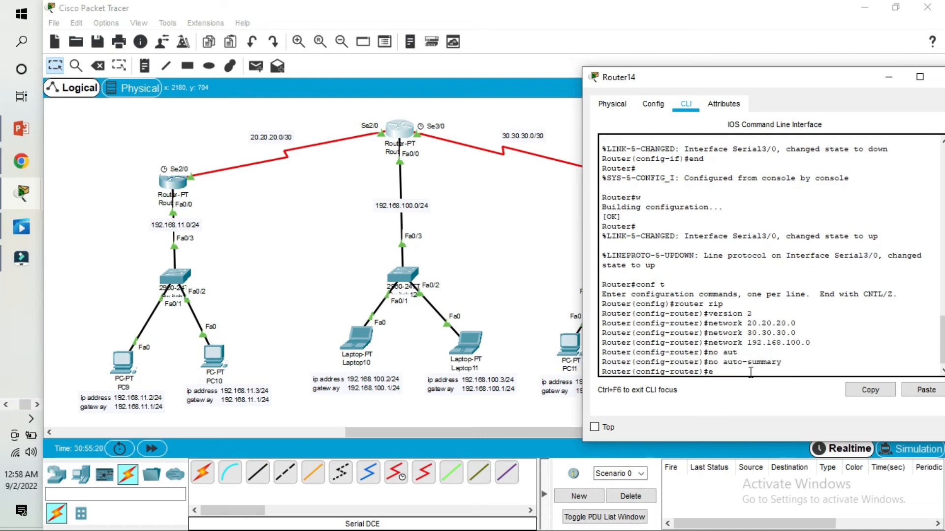
key(Return)
text(ex)
key(Return)
key(Return)
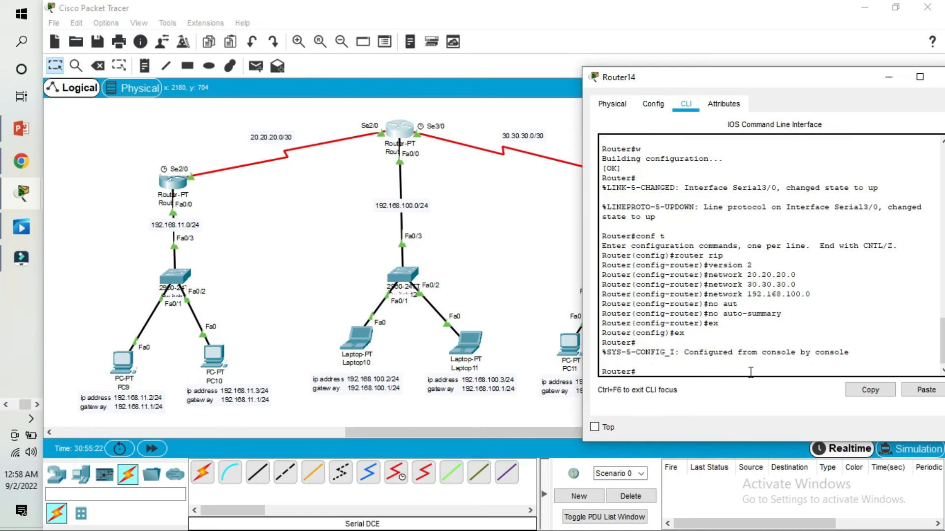
drag(738, 77, 414, 95)
click(628, 95)
- Open the command line of Router15, the router on the 192.168.90.0/24 network, and enter global configuration mode with conf t
click(606, 176)
drag(517, 80, 380, 77)
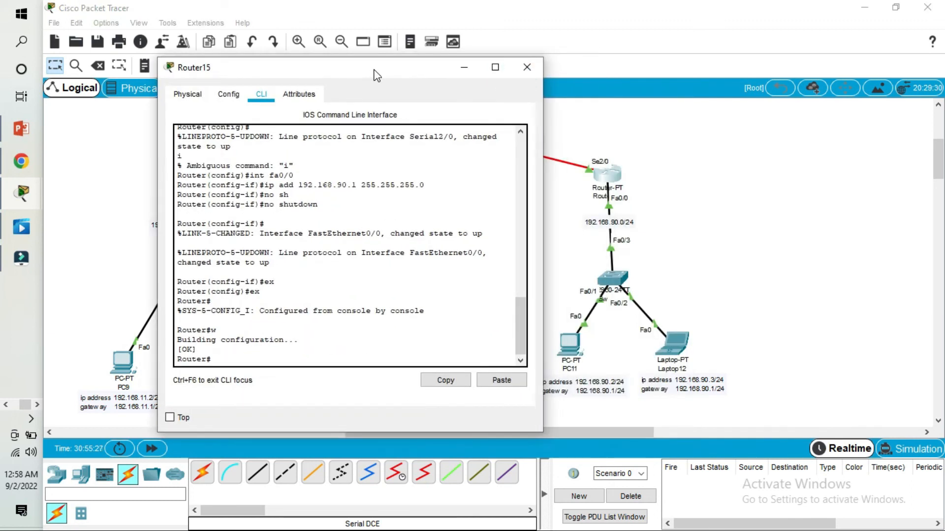
drag(319, 70, 265, 109)
text(co)
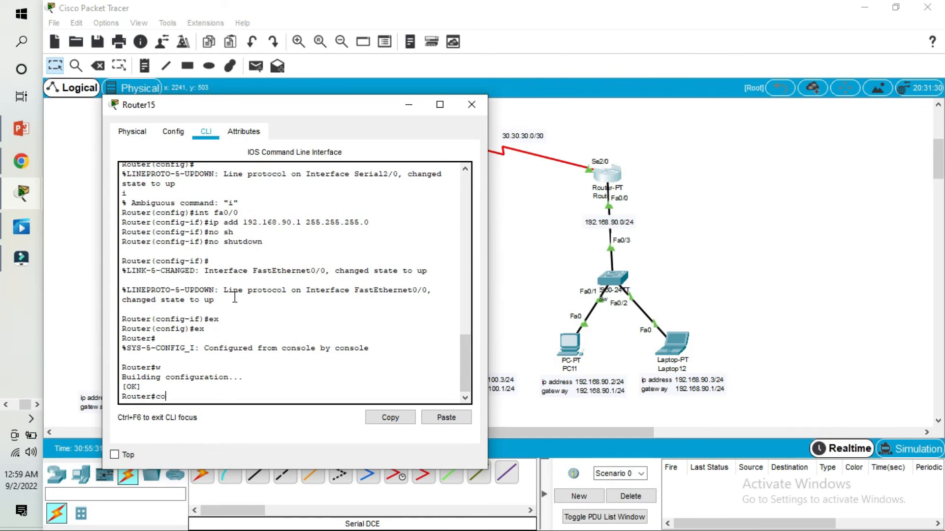
text(nf t)
key(Return)
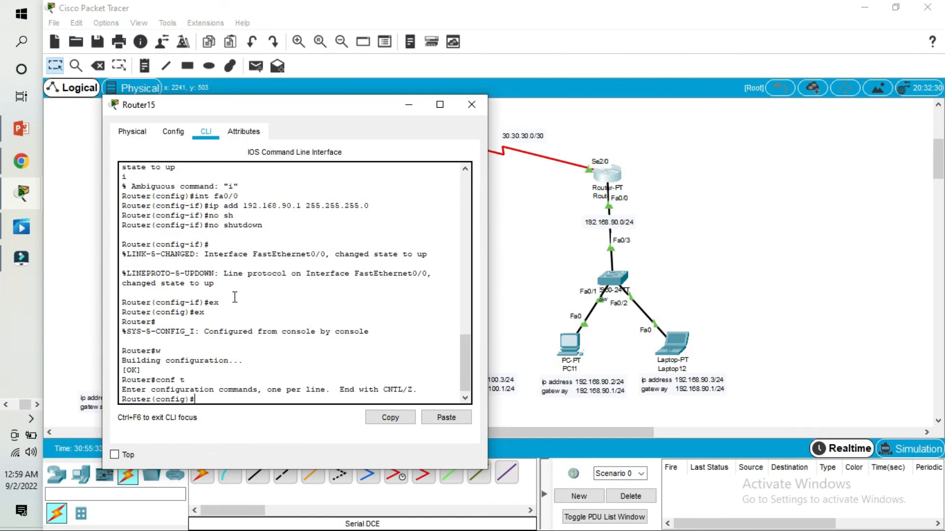
- Enable RIP routing on Router15 and set it to version 2
text(router rip)
key(Return)
text(version 2)
key(Return)
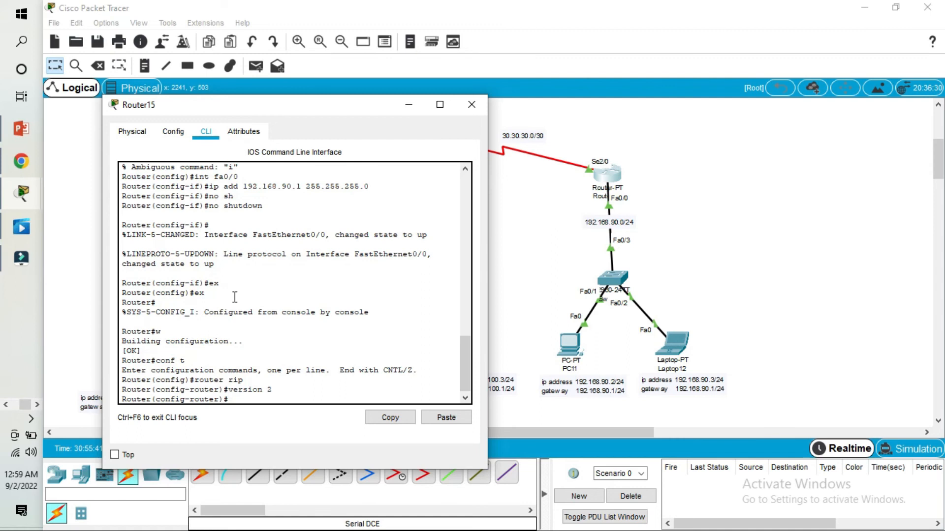
- Advertise the serial network 30.30.30.0 in Router15's RIP configuration
text(network)
drag(347, 112, 267, 108)
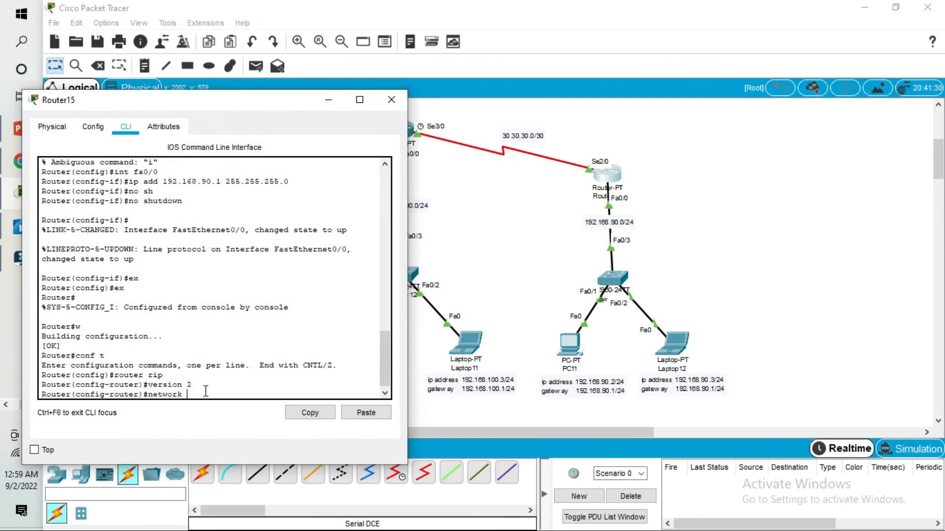
text(30.30.30.0)
key(Return)
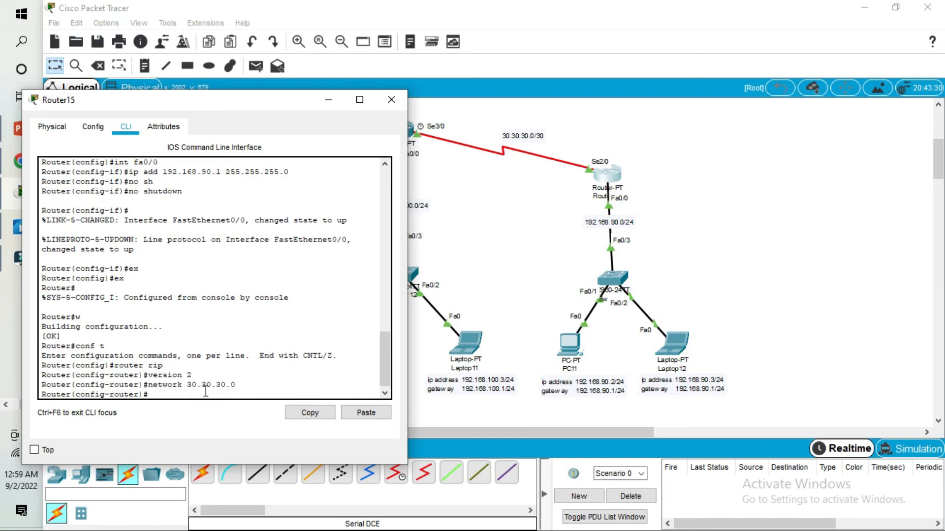
- Reuse the previous network command to advertise the LAN network 192.168.90.0 in Router15's RIP configuration
key(Up)
key(BackSpace)
key(BackSpace)
key(BackSpace)
key(BackSpace)
key(BackSpace)
key(BackSpace)
key(BackSpace)
key(BackSpace)
key(BackSpace)
text(19)
text(68.90.0)
key(Return)
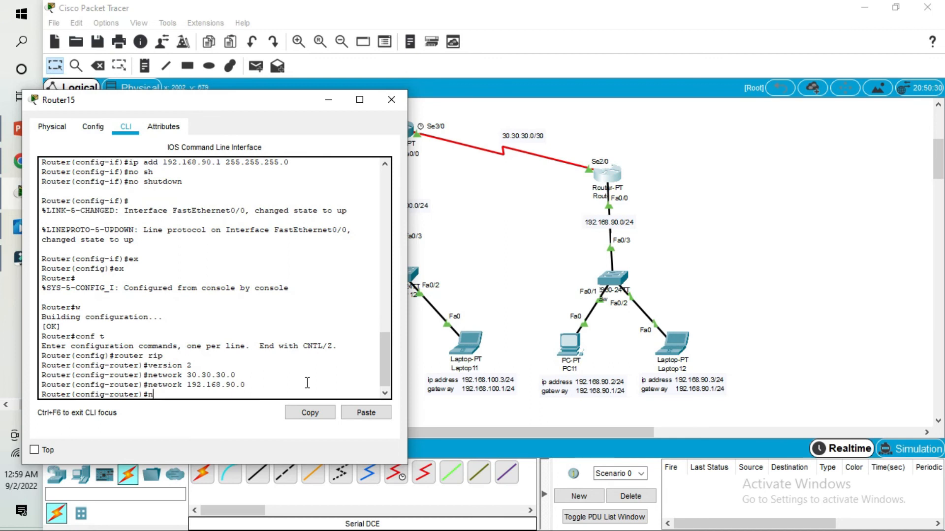
- Disable automatic route summarization in Router15's RIP configuration with no auto-summary
text(no aut)
key(Tab)
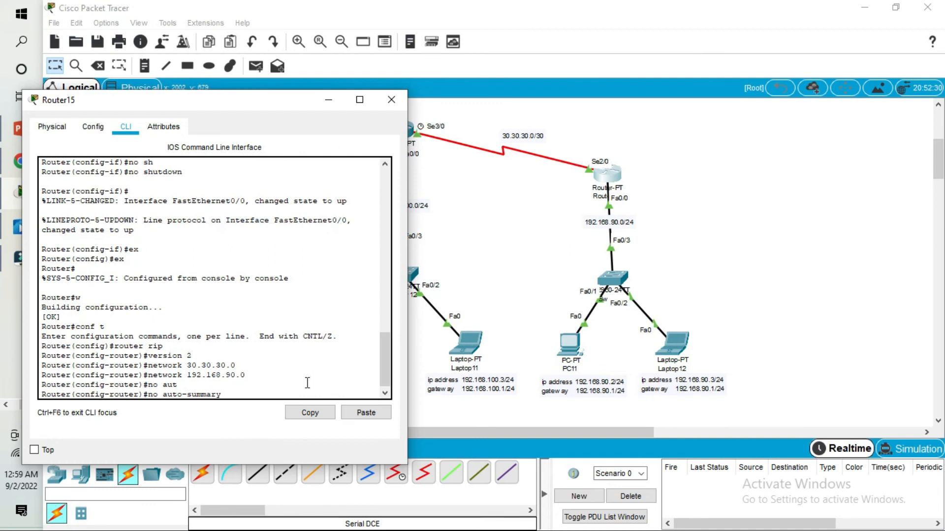
key(Return)
- Exit Router15's configuration back to privileged EXEC mode and close its window
text(ex)
key(Return)
text(e)
key(Return)
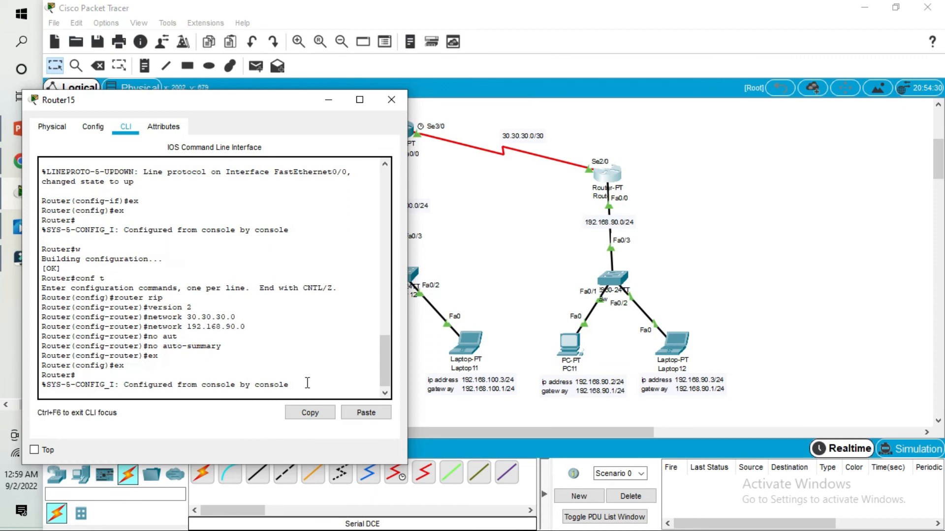
key(Return)
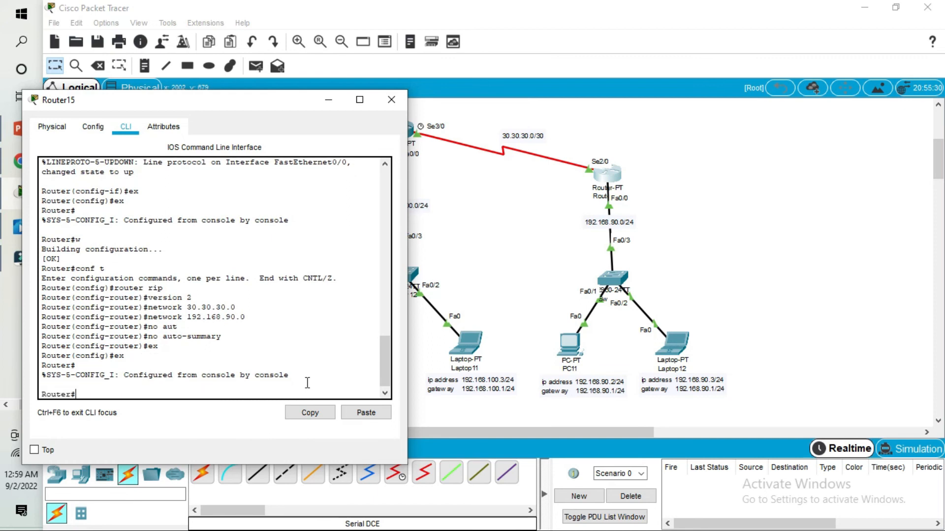
click(391, 100)
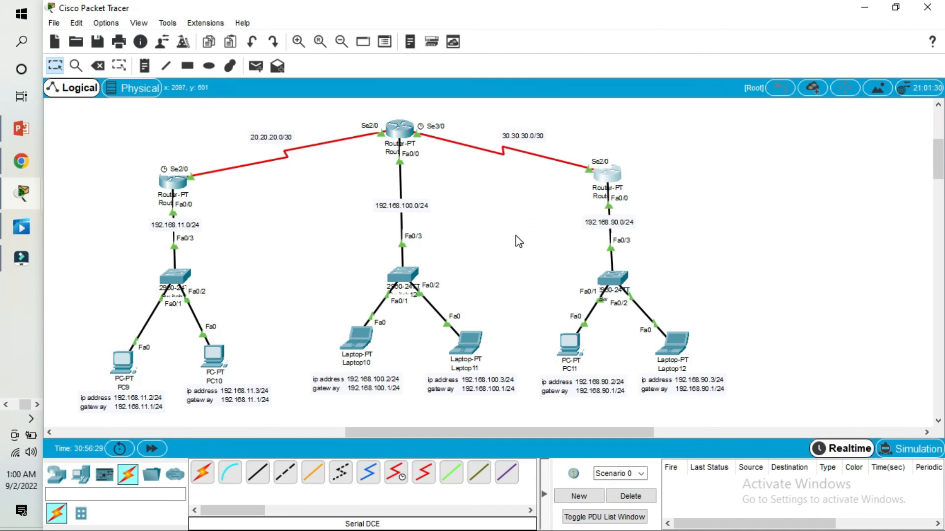
- Test connectivity within the first two LANs by sending simple PDUs from PC9 to PC10 and from Laptop10 to Laptop11
click(255, 66)
click(124, 355)
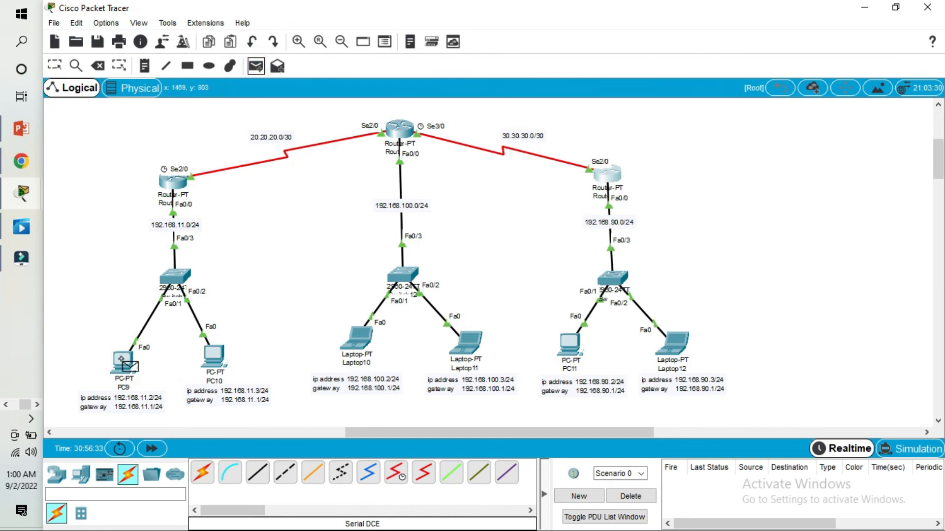
click(214, 356)
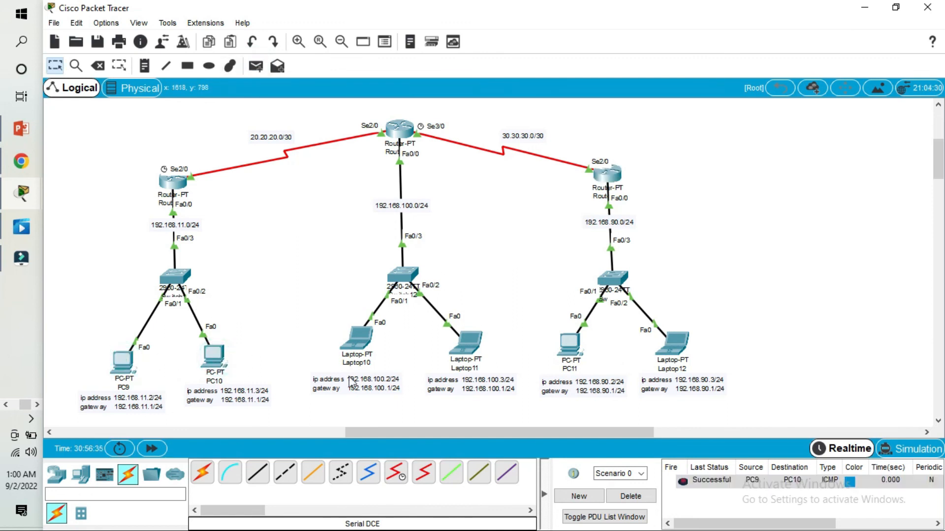
click(256, 65)
click(358, 339)
click(470, 342)
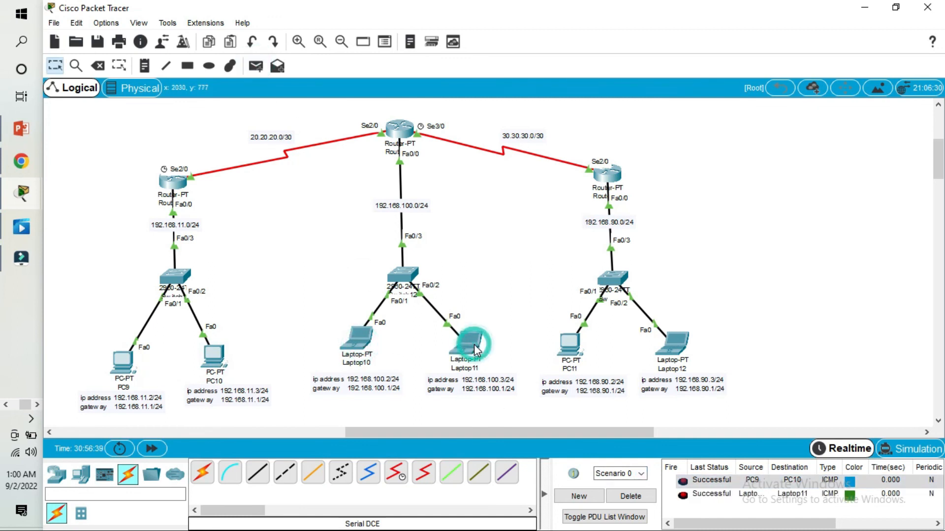
- Send a simple PDU from PC11 to Laptop12 and delete the scenario's PDU list
click(256, 66)
click(571, 342)
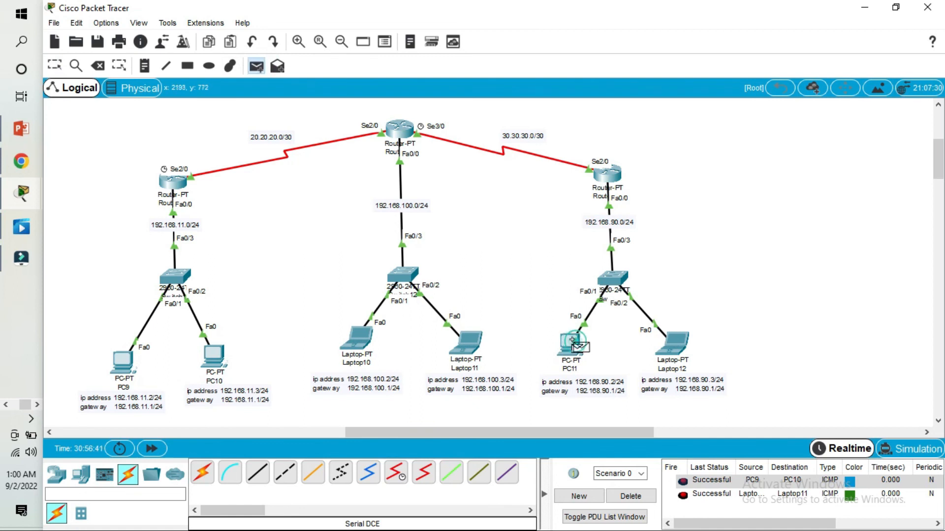
click(673, 345)
click(631, 495)
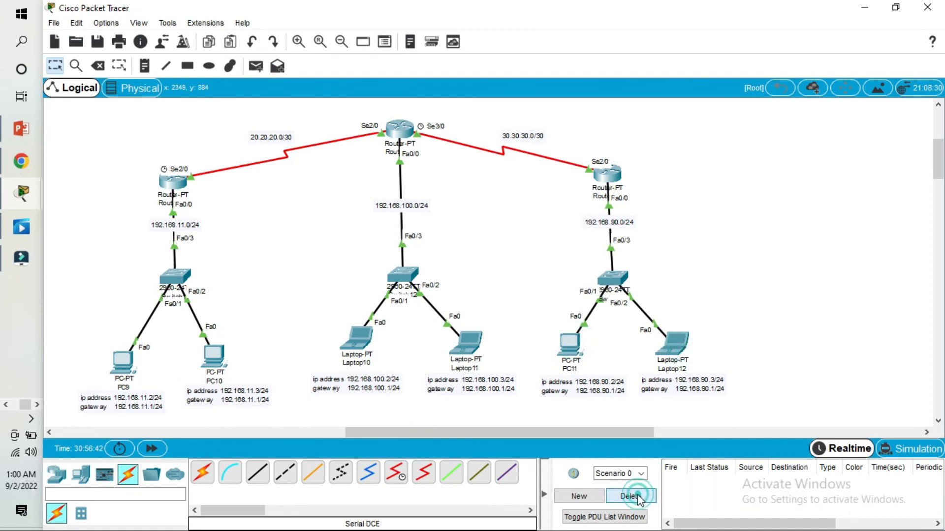
- Test inter-LAN routing by sending two simple PDUs from PC9 to Laptop10, and clear the PDU list
click(256, 69)
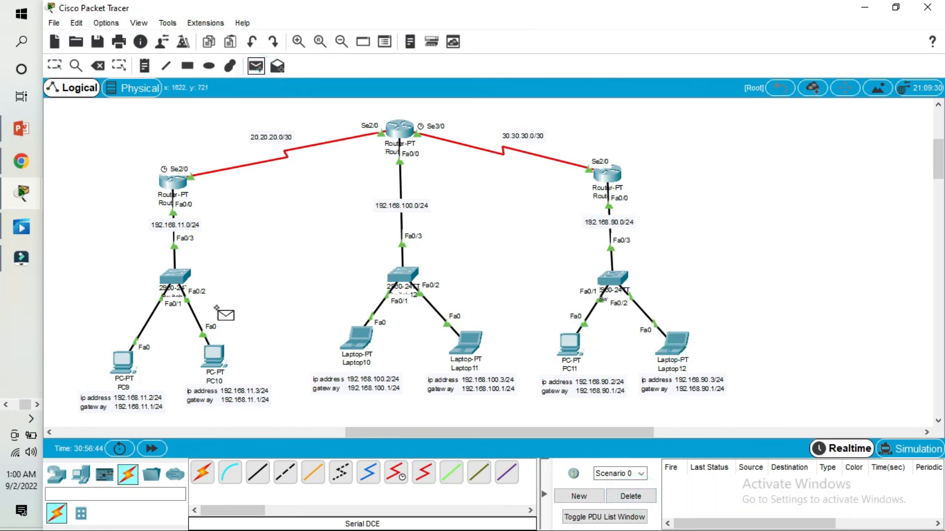
click(123, 362)
click(358, 340)
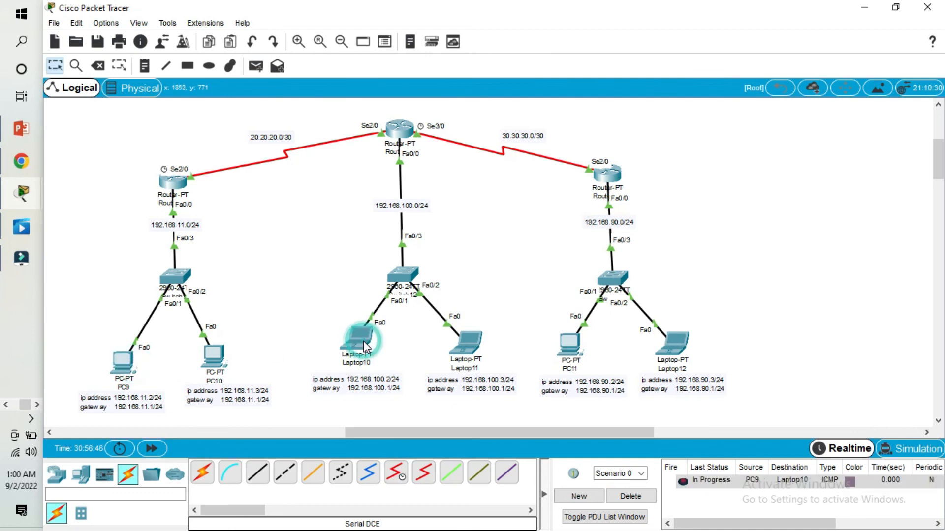
click(255, 67)
click(123, 361)
click(364, 342)
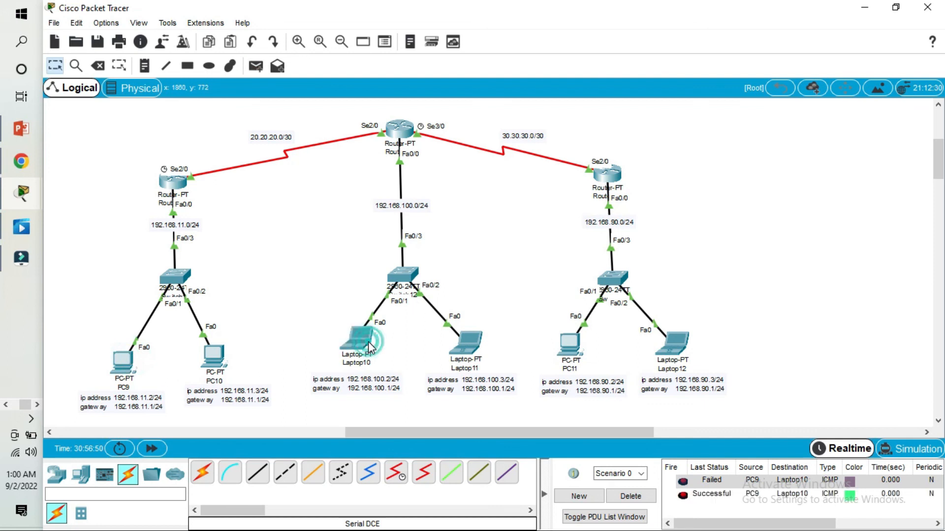
click(631, 496)
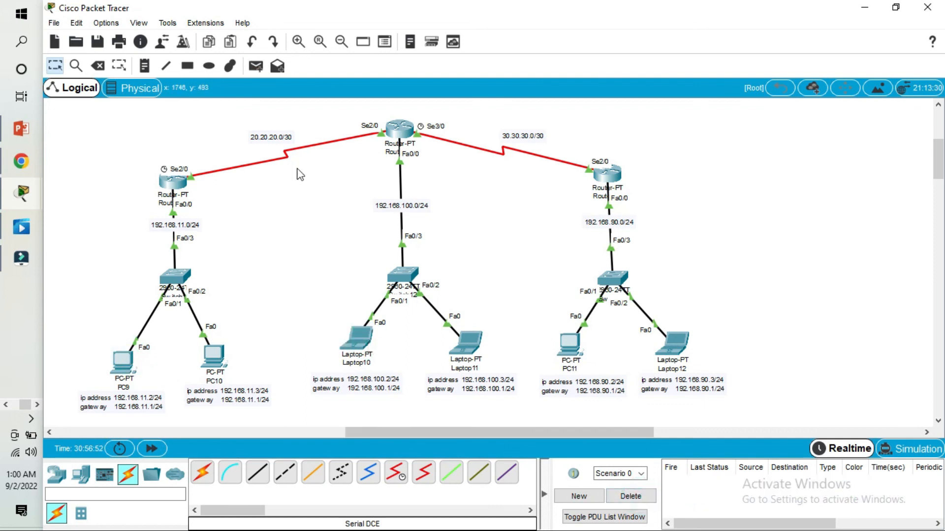
- Send a simple PDU from PC9 to Laptop10 again
click(255, 66)
click(123, 363)
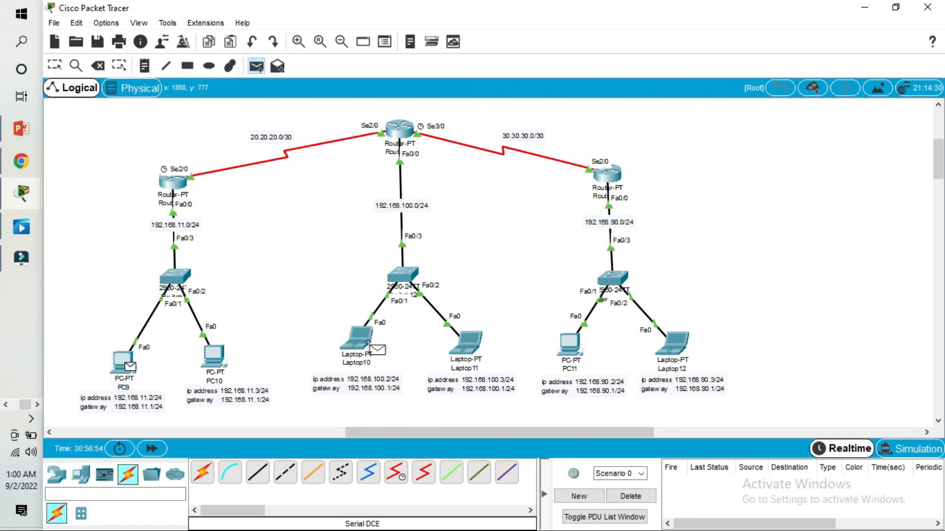
click(368, 342)
- Send two simple PDUs from PC10 to Laptop11 and clear the PDU list
click(256, 66)
click(211, 355)
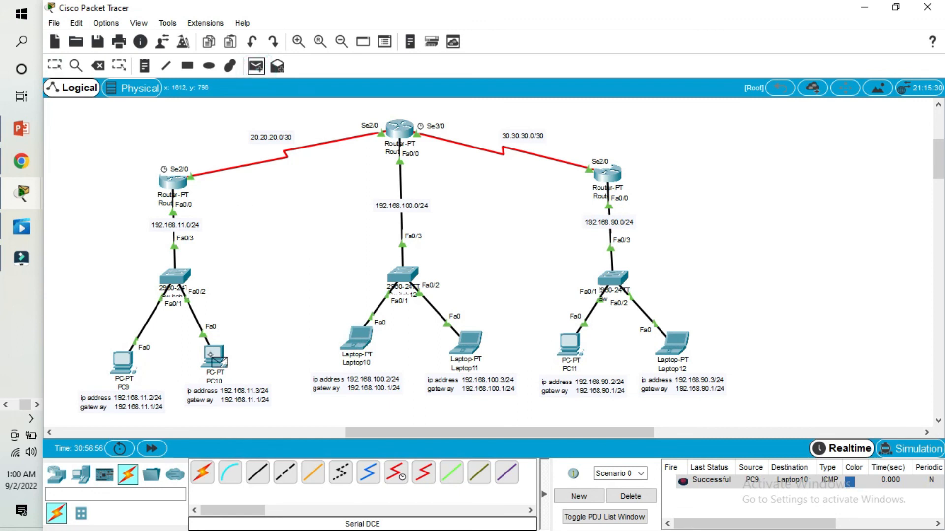
click(470, 343)
click(255, 66)
click(214, 356)
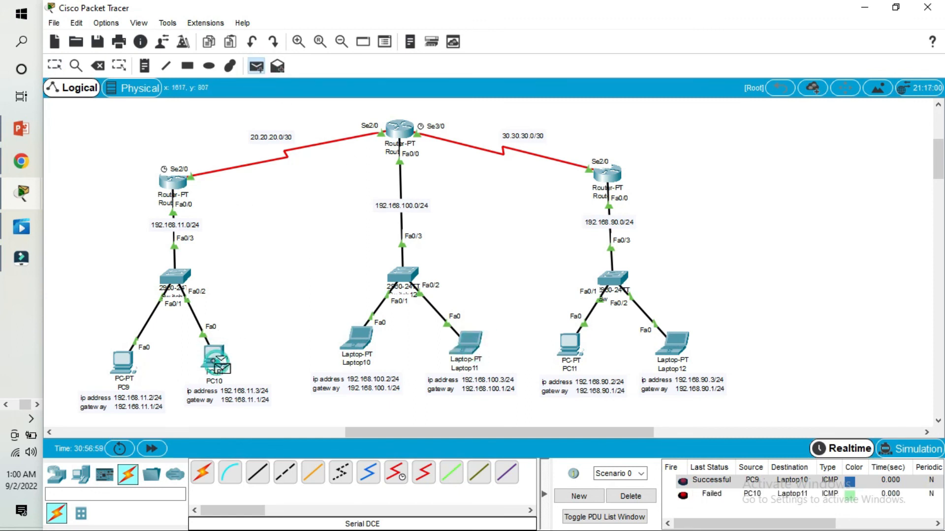
click(475, 341)
click(631, 497)
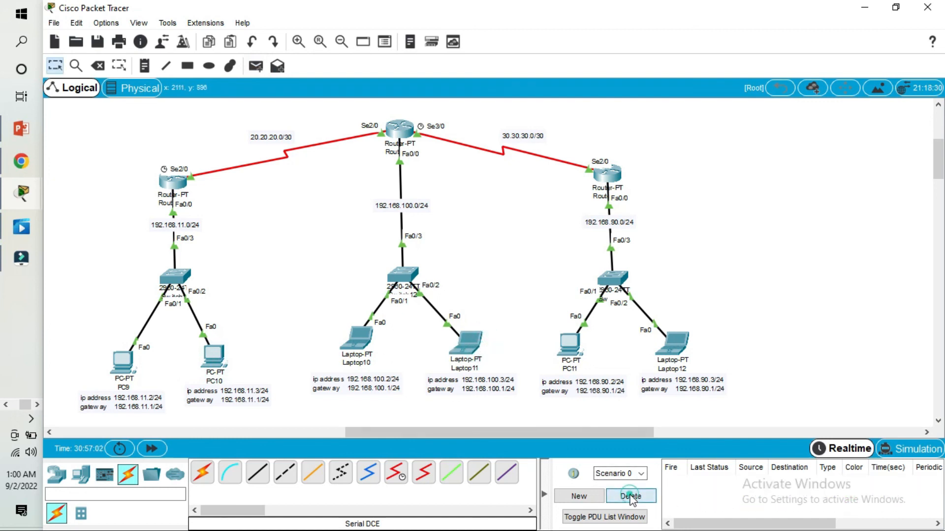
- Send another simple PDU from PC10 to Laptop11
click(256, 66)
click(217, 356)
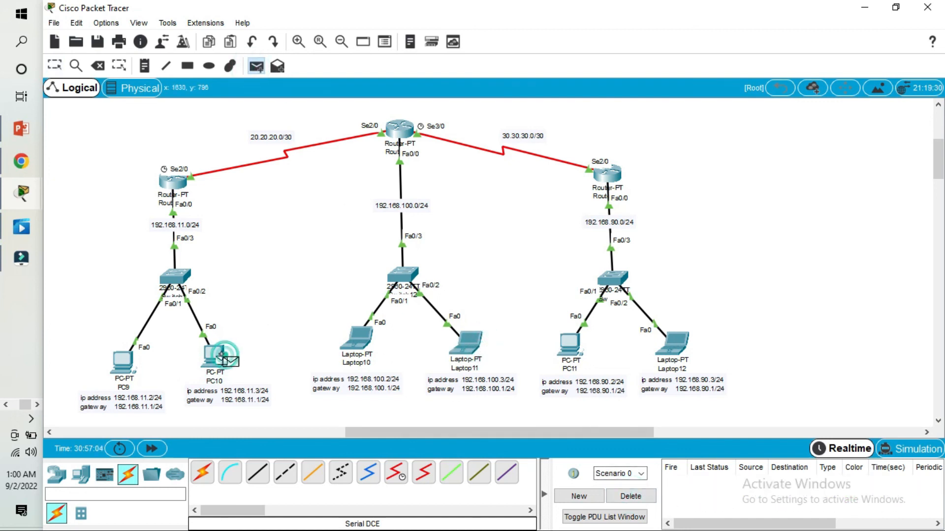
click(476, 342)
click(34, 419)
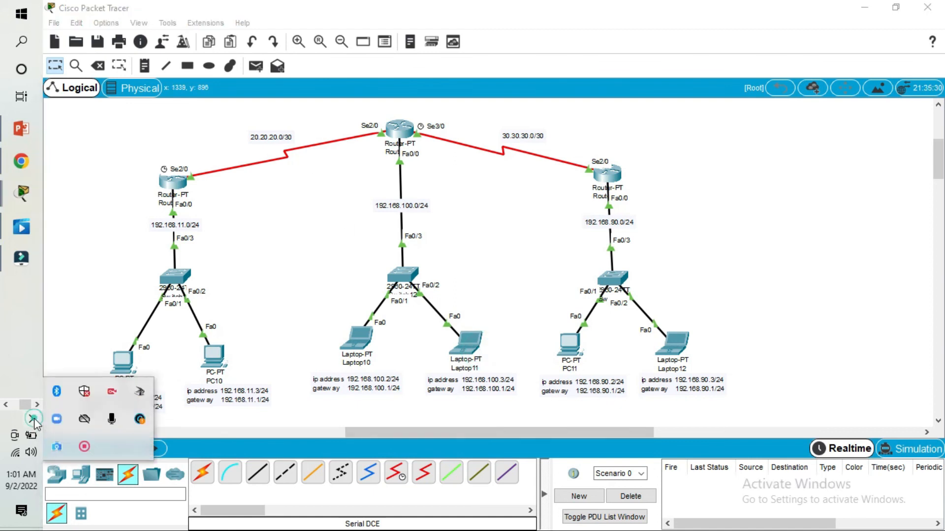
right_click(84, 446)
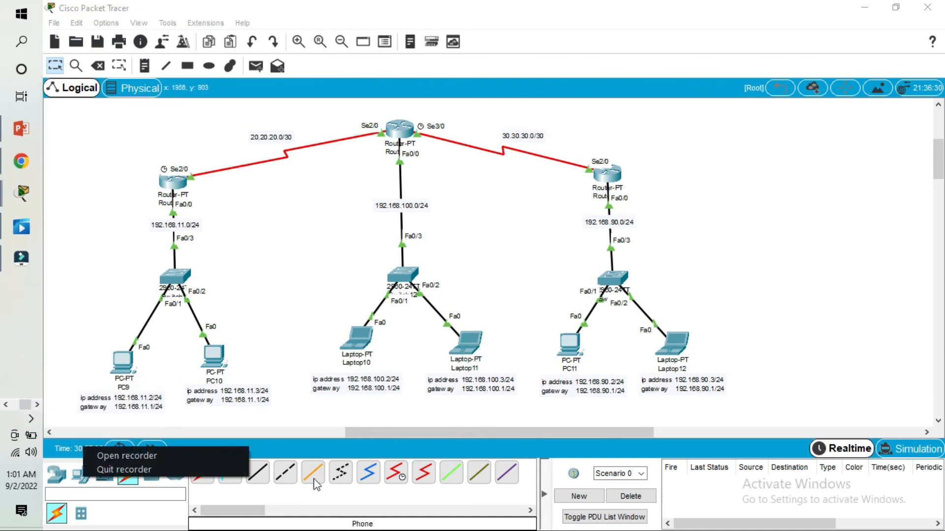
click(159, 456)
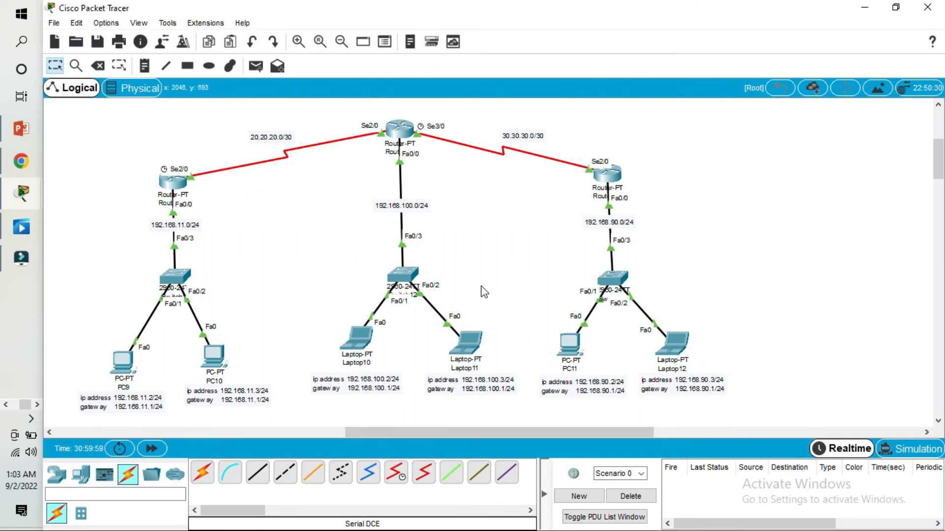
- Re-enter the last digit of Laptop11's default gateway as 192.168.100.1 and close its configuration window
click(472, 351)
click(370, 158)
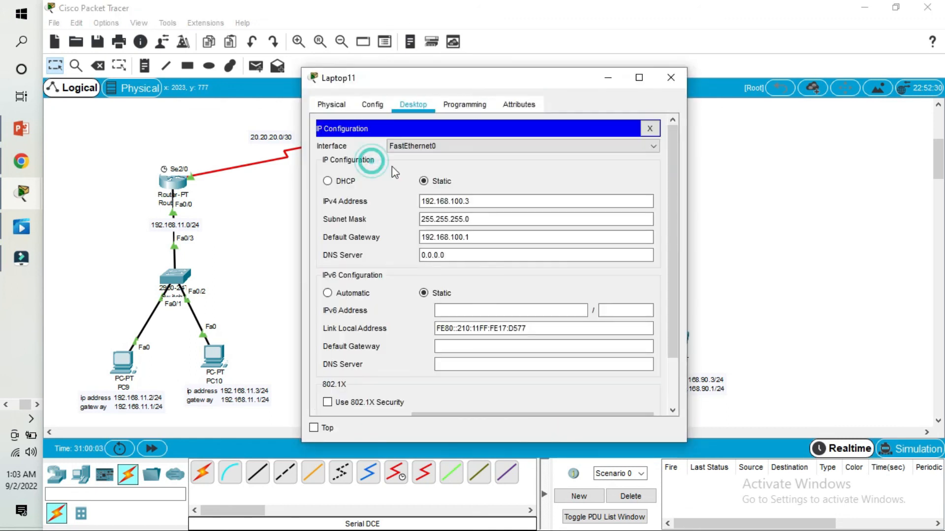
click(482, 240)
key(BackSpace)
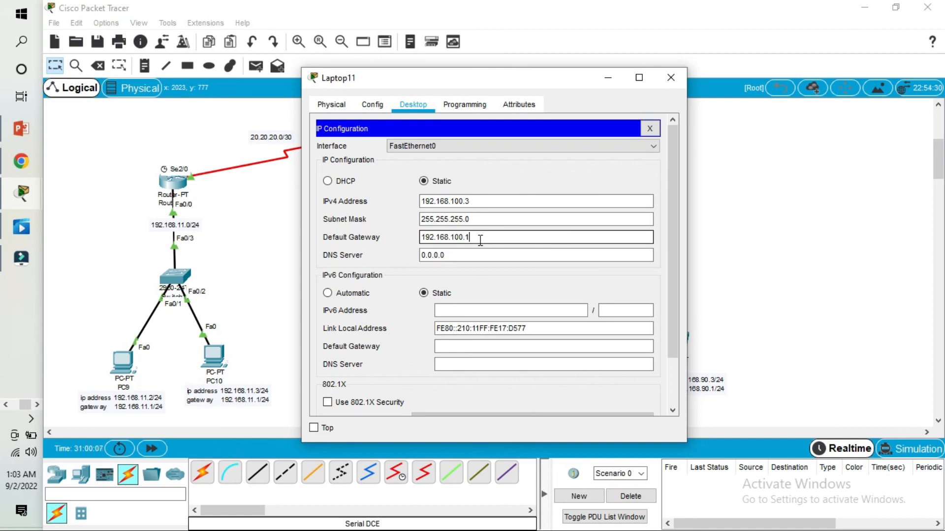
text(1)
click(671, 77)
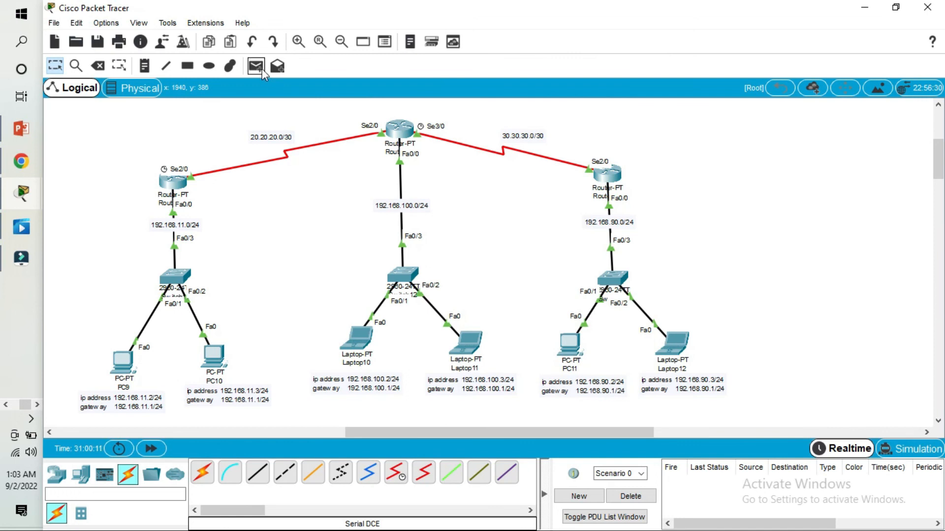
- Test connectivity by sending simple PDUs from Laptop11 to PC11 and from Laptop10 to PC10
click(261, 68)
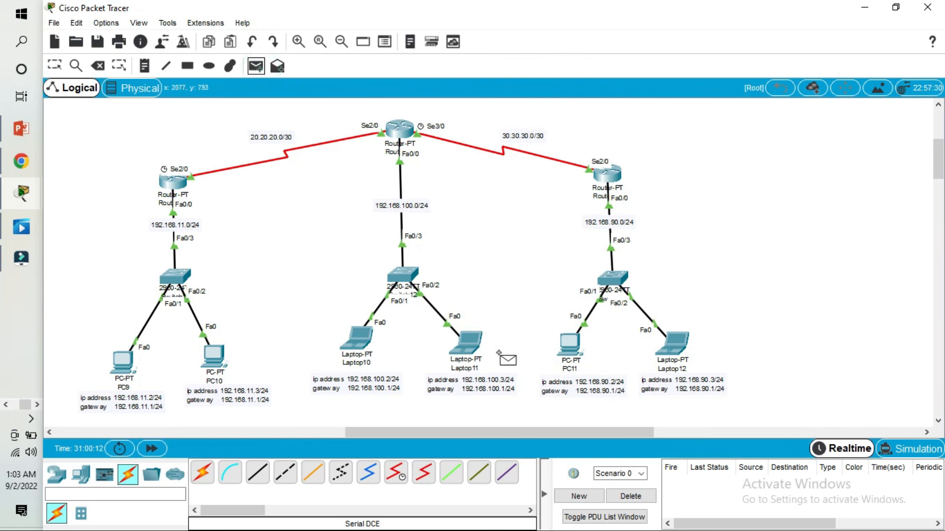
click(471, 348)
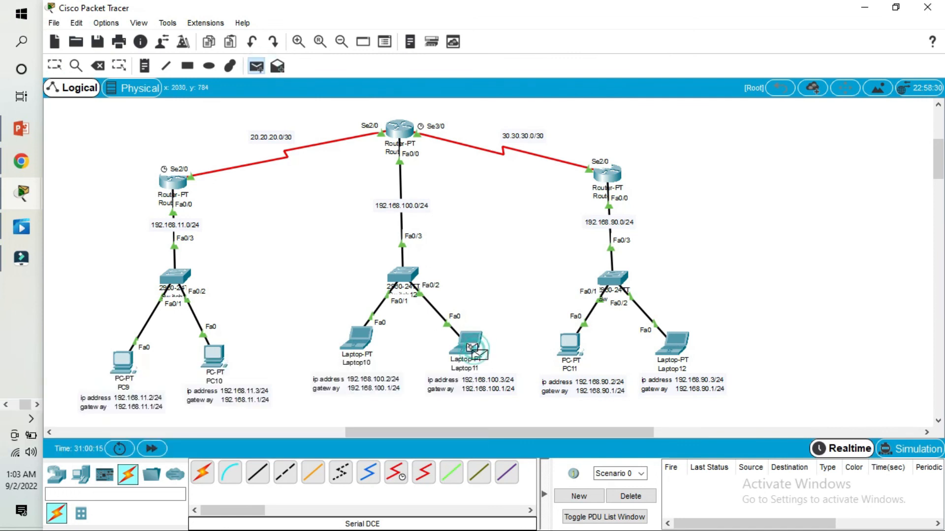
click(574, 350)
click(255, 66)
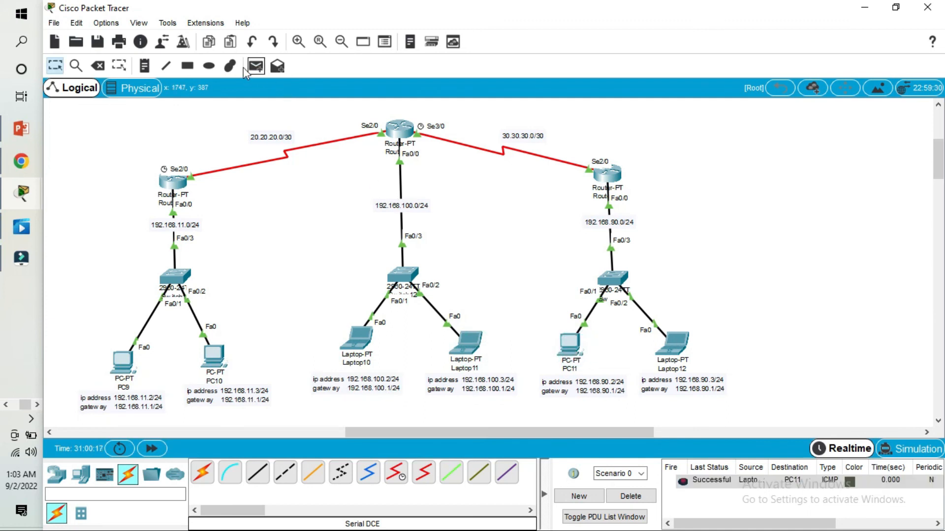
click(362, 341)
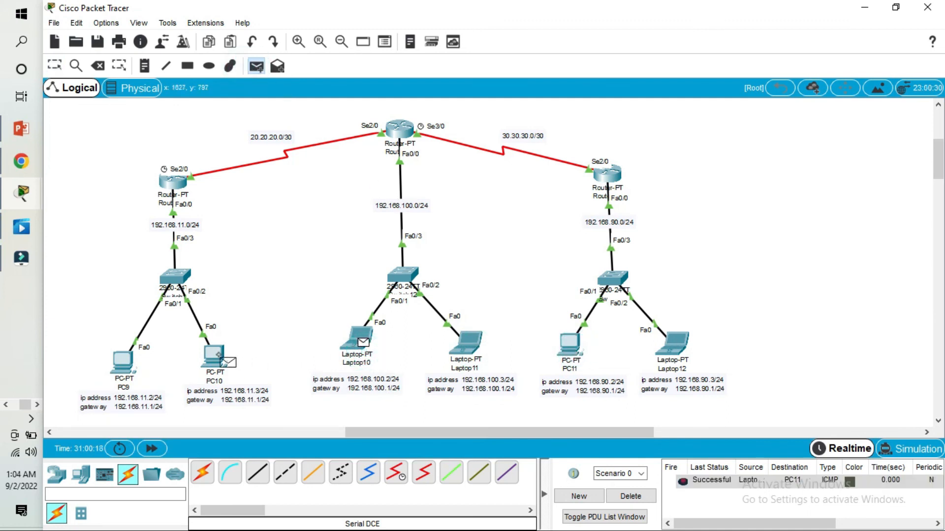
click(214, 355)
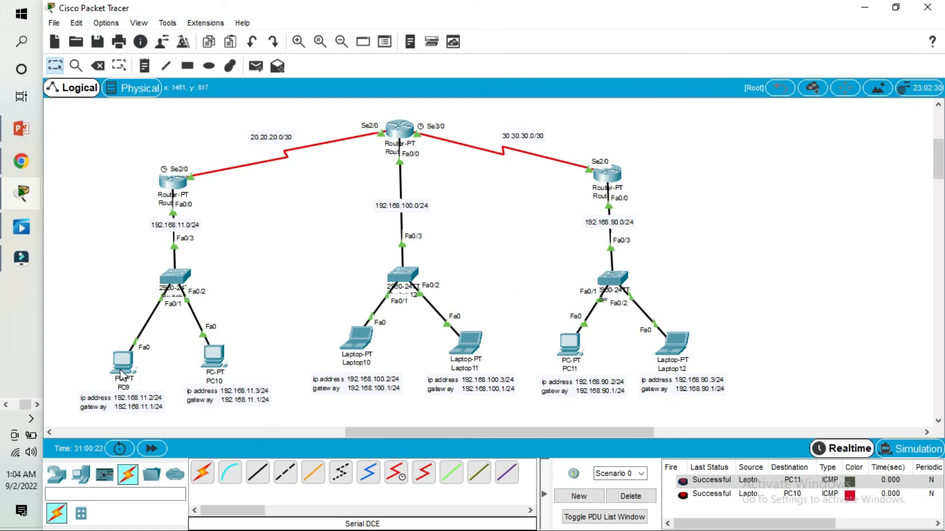
- Send another simple PDU from Laptop10 to PC10 and clear the PDU list
mouse_move(122, 375)
mouse_move(364, 348)
mouse_move(566, 350)
click(254, 68)
click(358, 339)
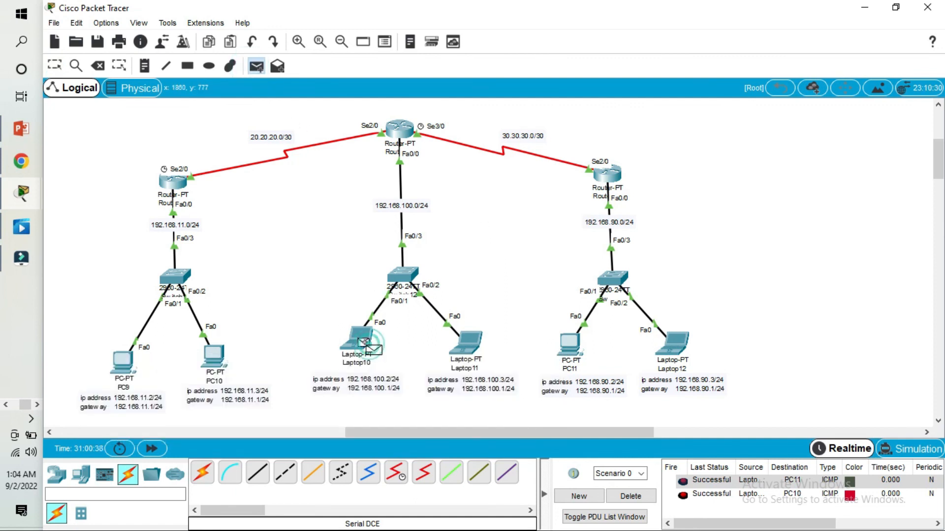
click(219, 359)
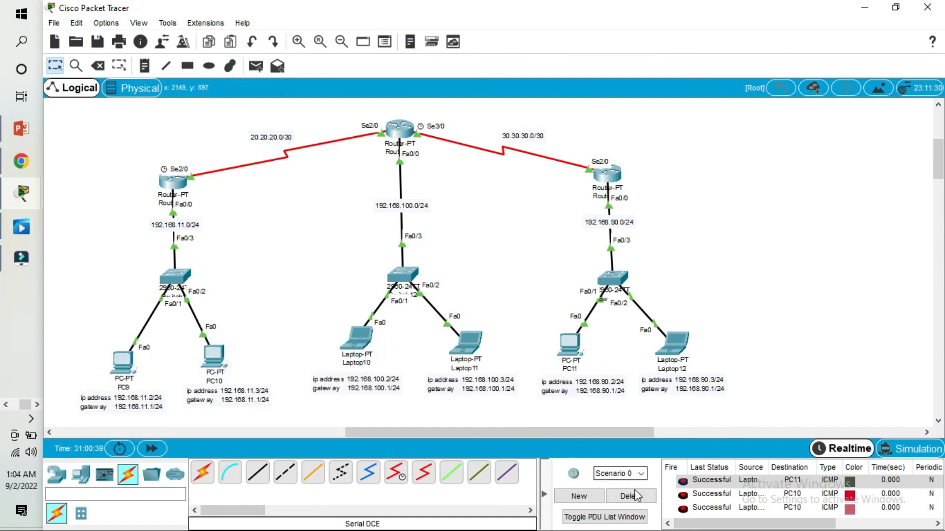
click(630, 496)
- Send simple PDUs from Laptop12 to Laptop11 and from PC9 to Laptop10
click(256, 66)
click(675, 345)
click(469, 346)
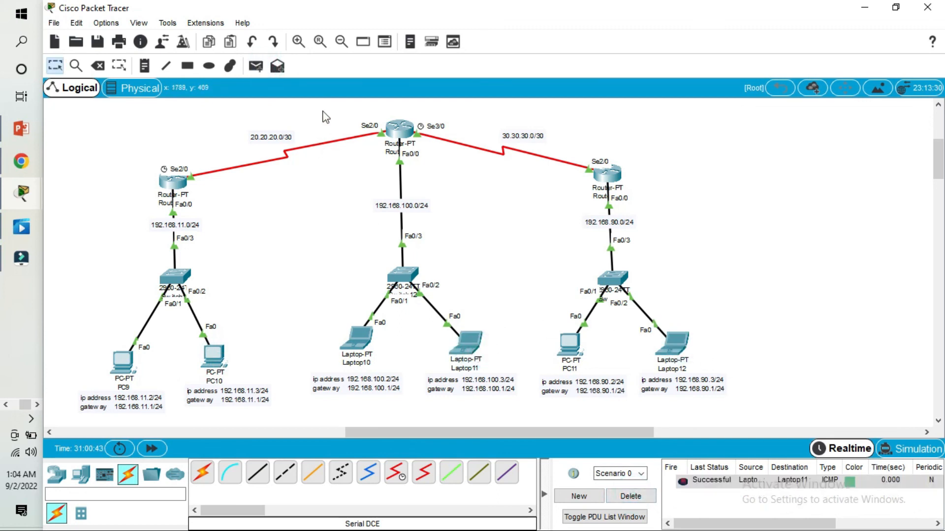
click(256, 66)
click(123, 362)
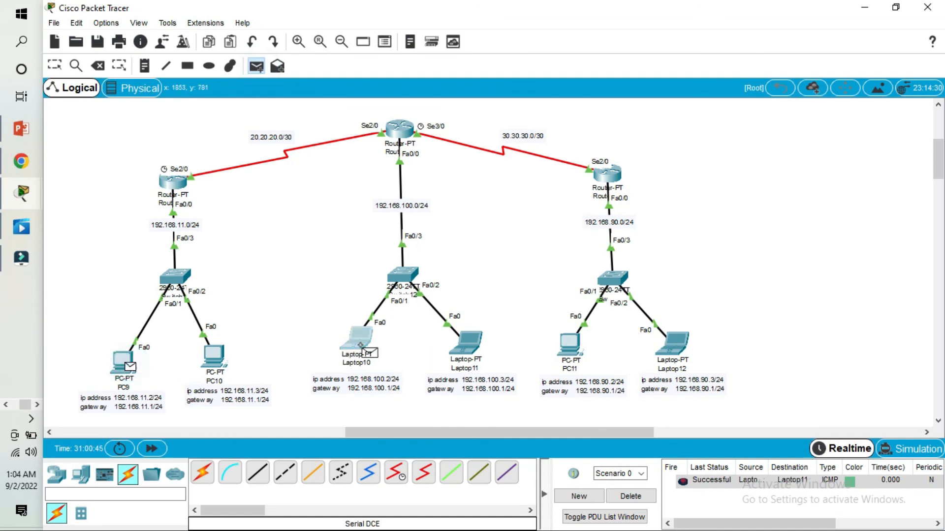
click(357, 338)
- Send a simple PDU from PC10 to Laptop12 and clear the PDU list
click(256, 65)
click(214, 356)
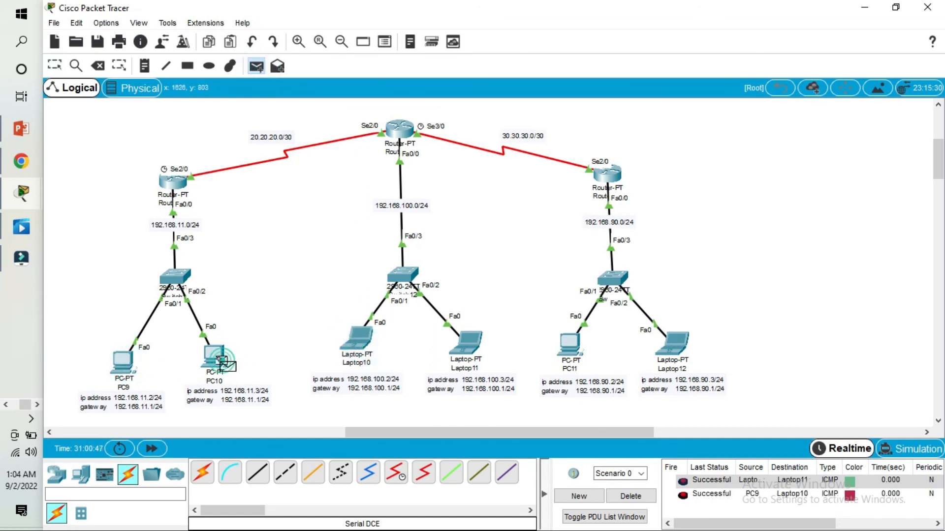
click(683, 347)
click(630, 496)
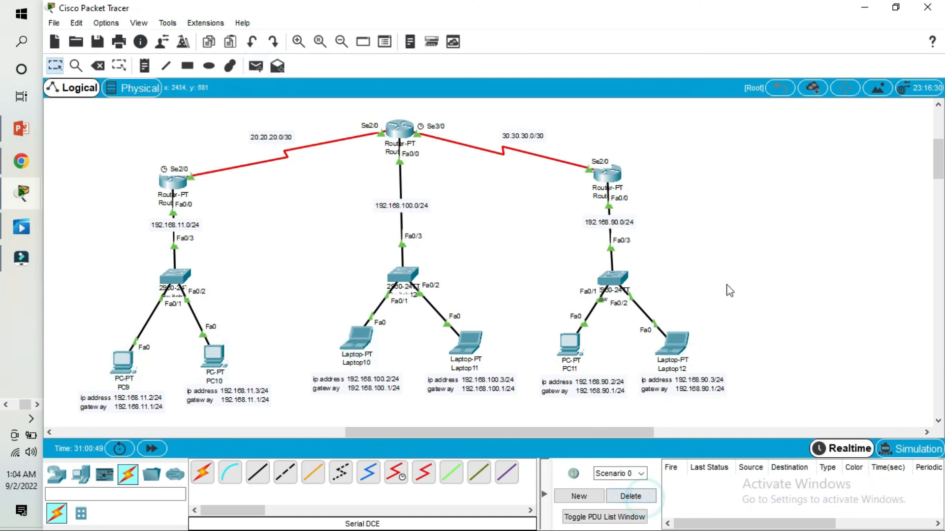
- Ping 192.168.90.3 from PC9's Command Prompt and close the PC9 window
click(123, 361)
drag(419, 74, 190, 52)
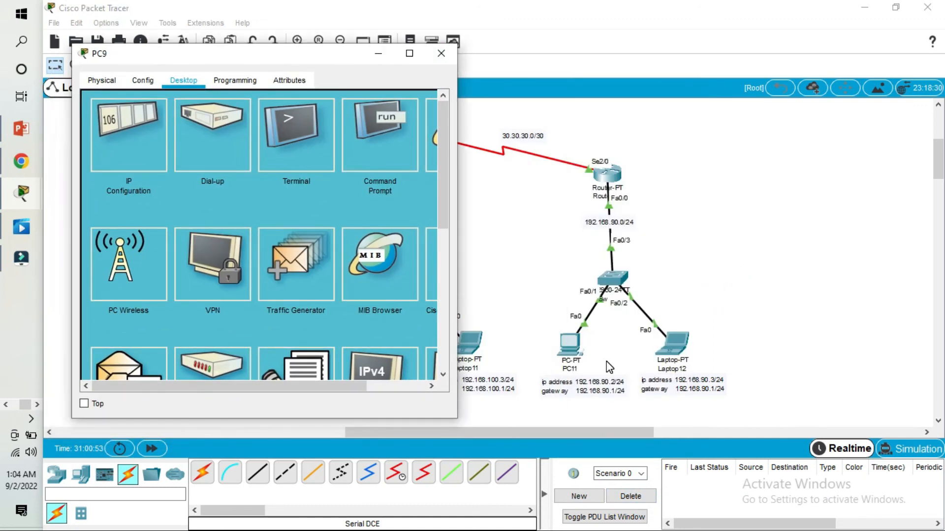
click(382, 149)
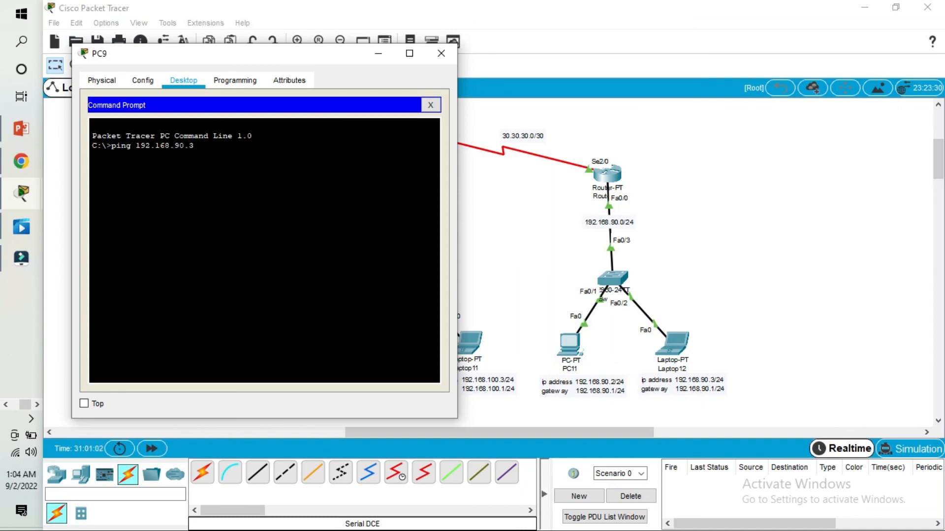
text(ping 192.168.90.3)
key(Return)
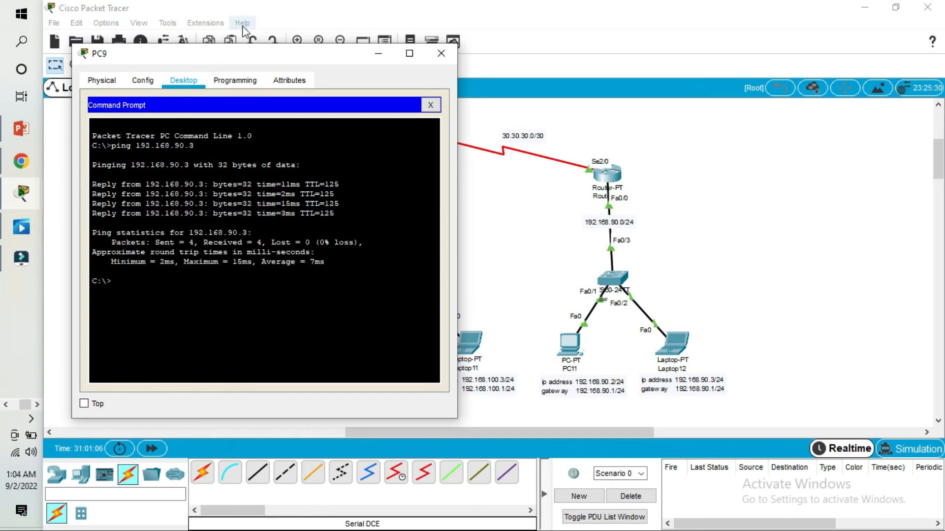
click(435, 55)
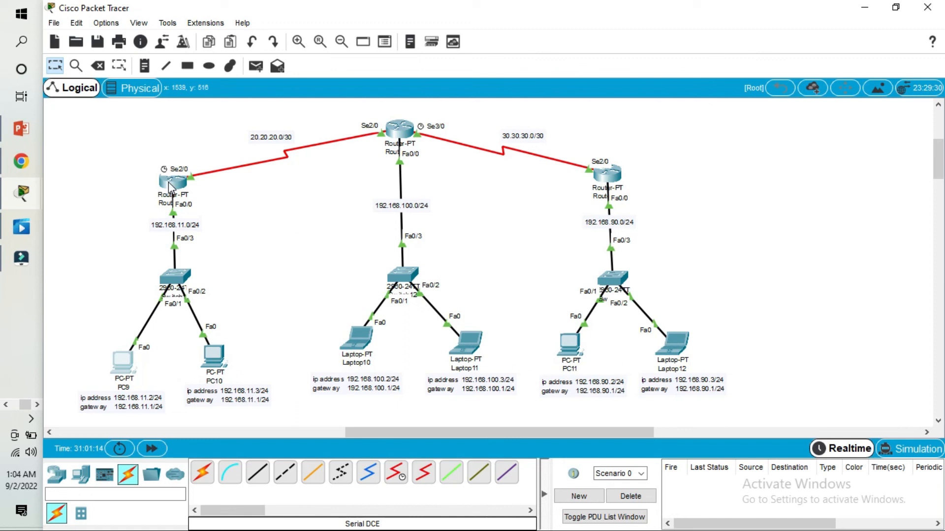
mouse_move(169, 184)
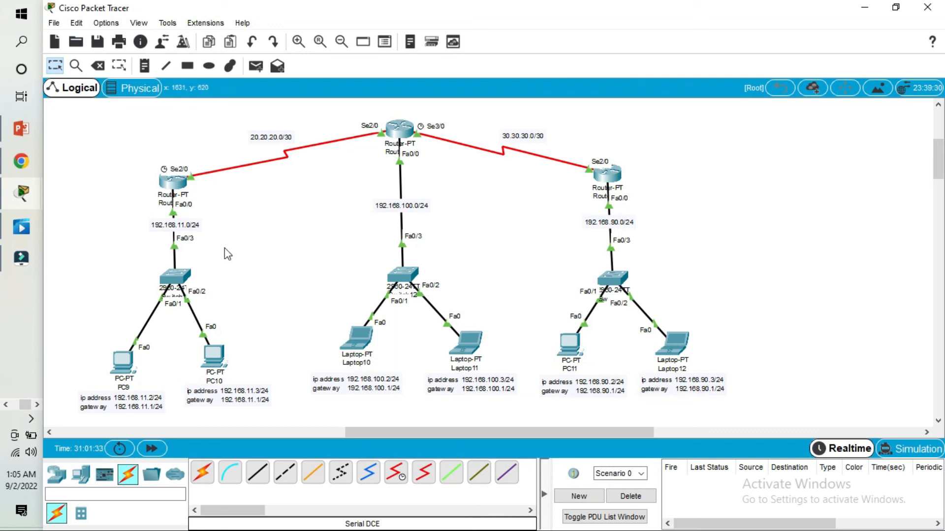
click(31, 418)
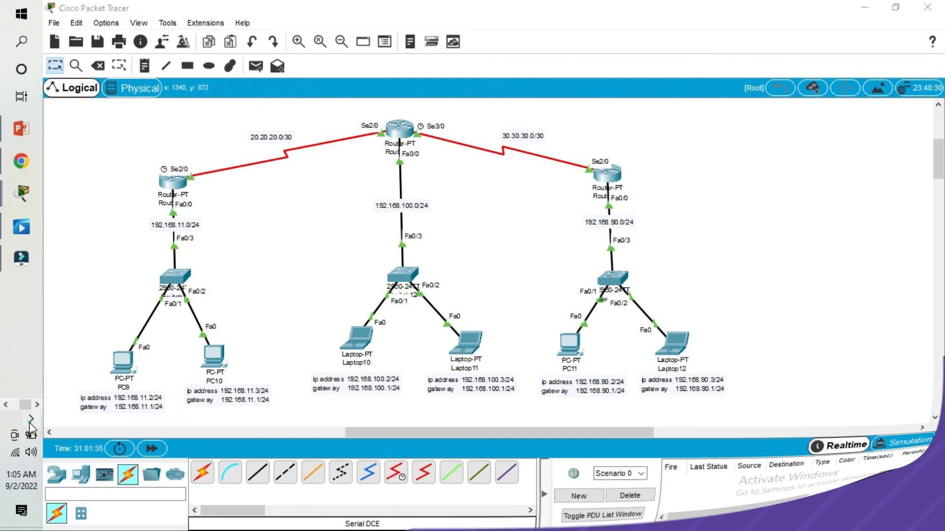